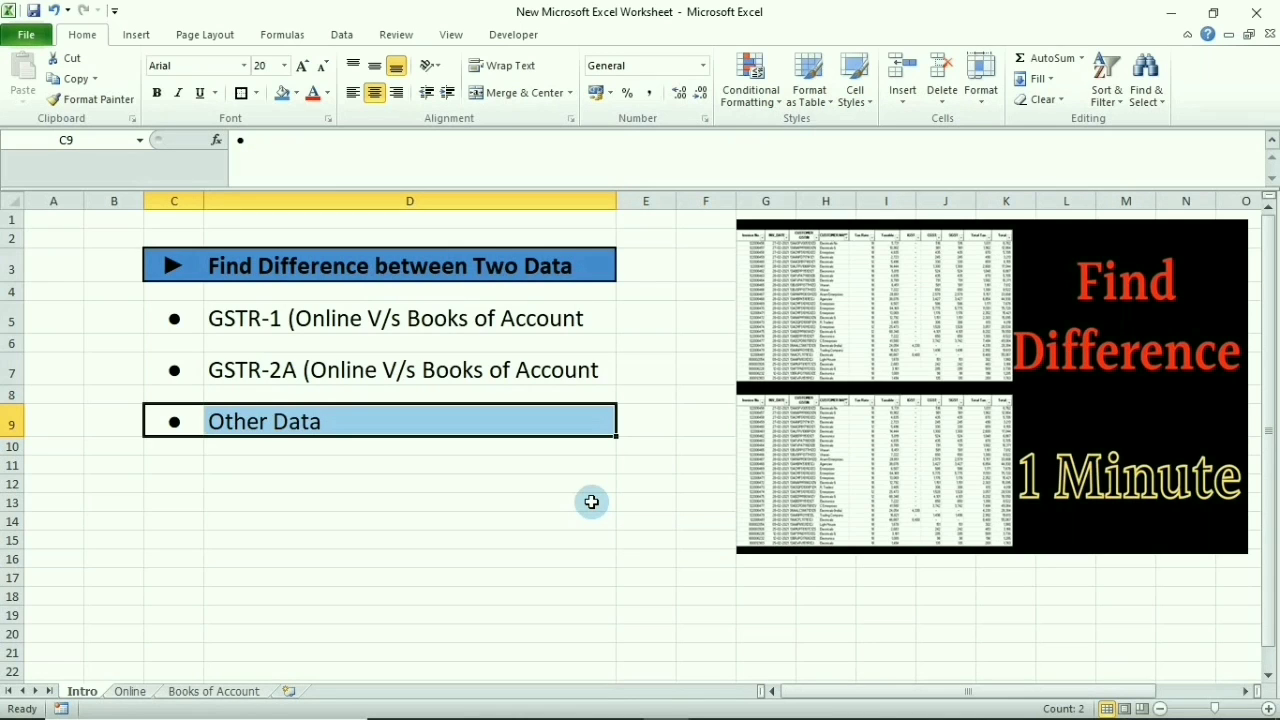
Review the Intro bullets (GSTR-2A, GSTR-1, Other Data), then move to the Online sheet
key("Up")
key("Up")
key("Right")
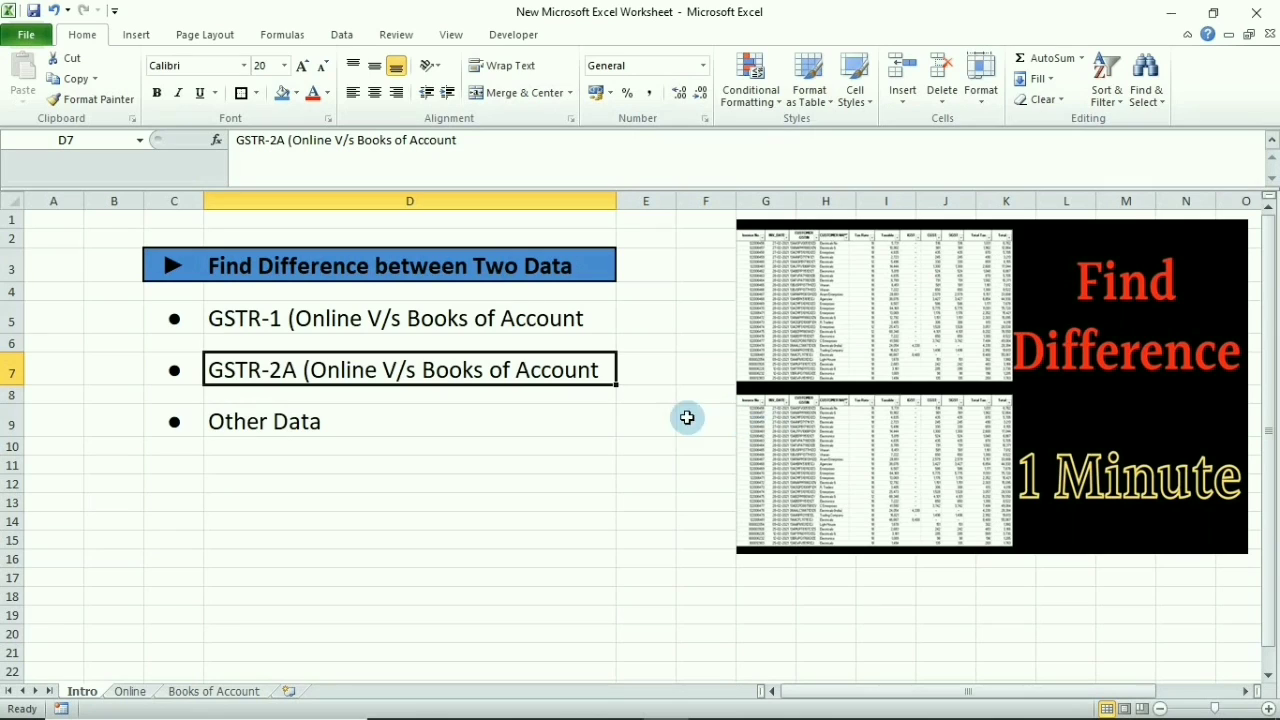
left_click(441, 327)
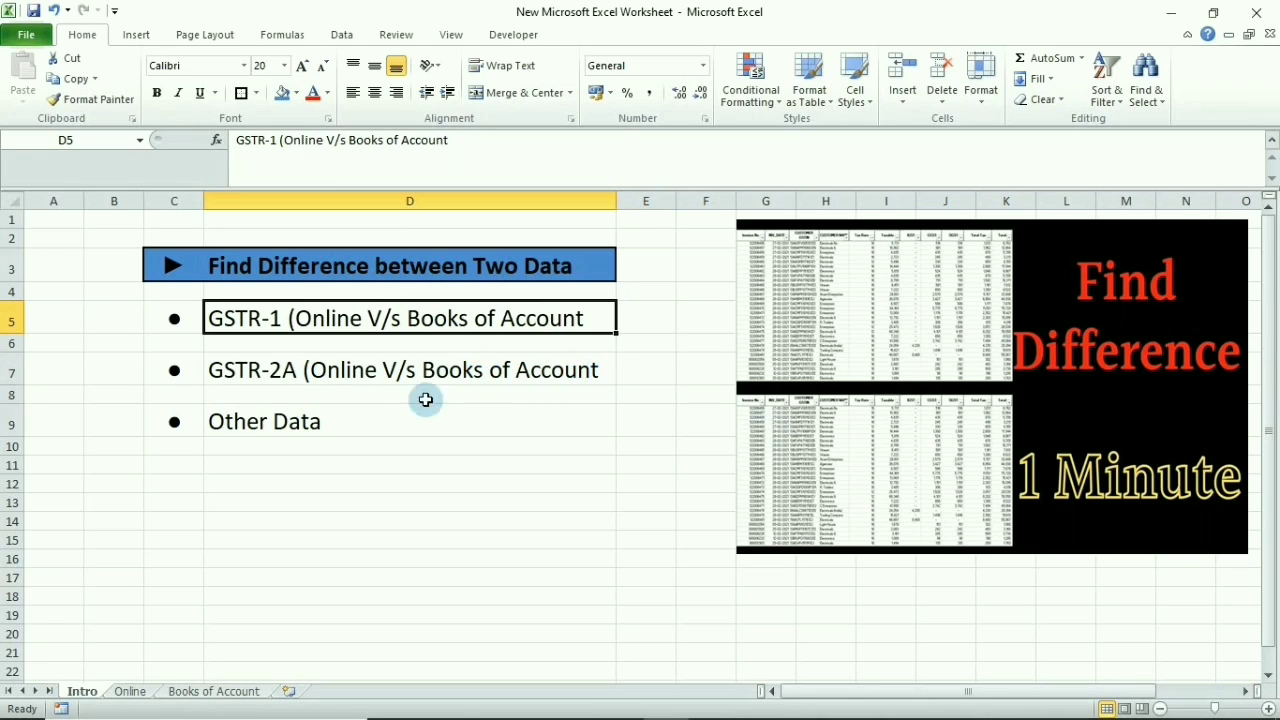
left_click(362, 413)
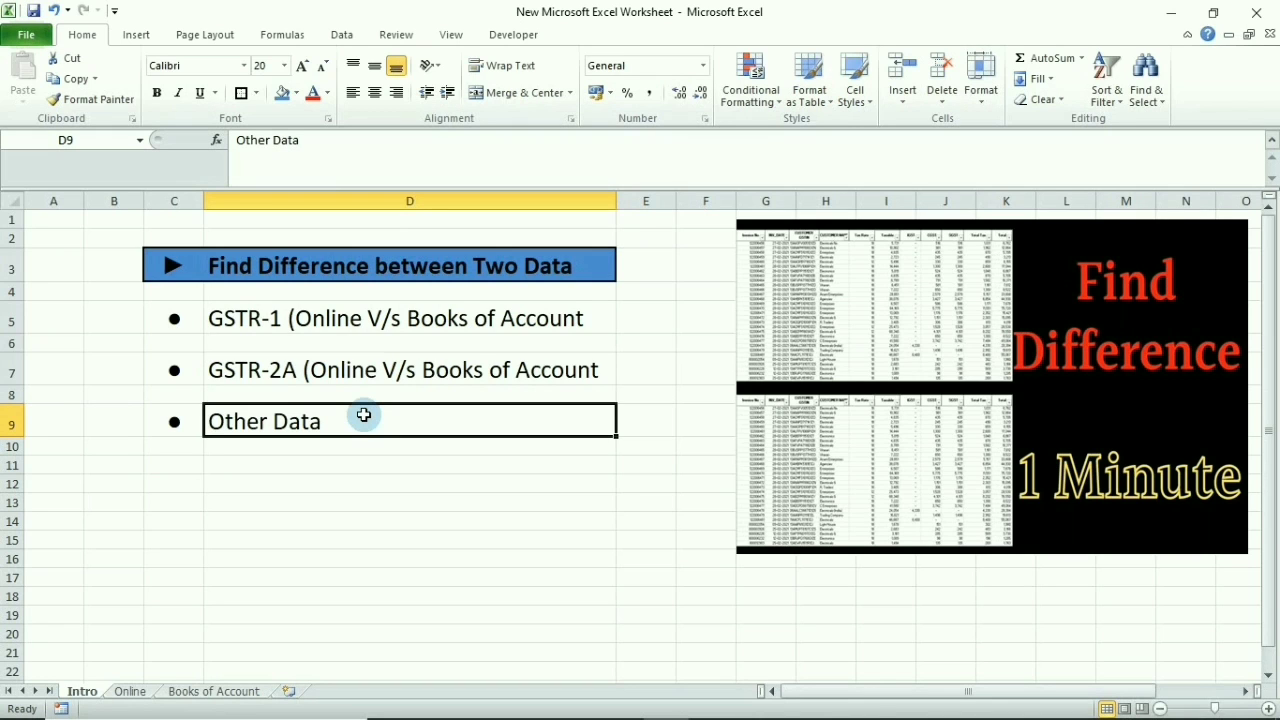
key("ctrl+Page_Down")
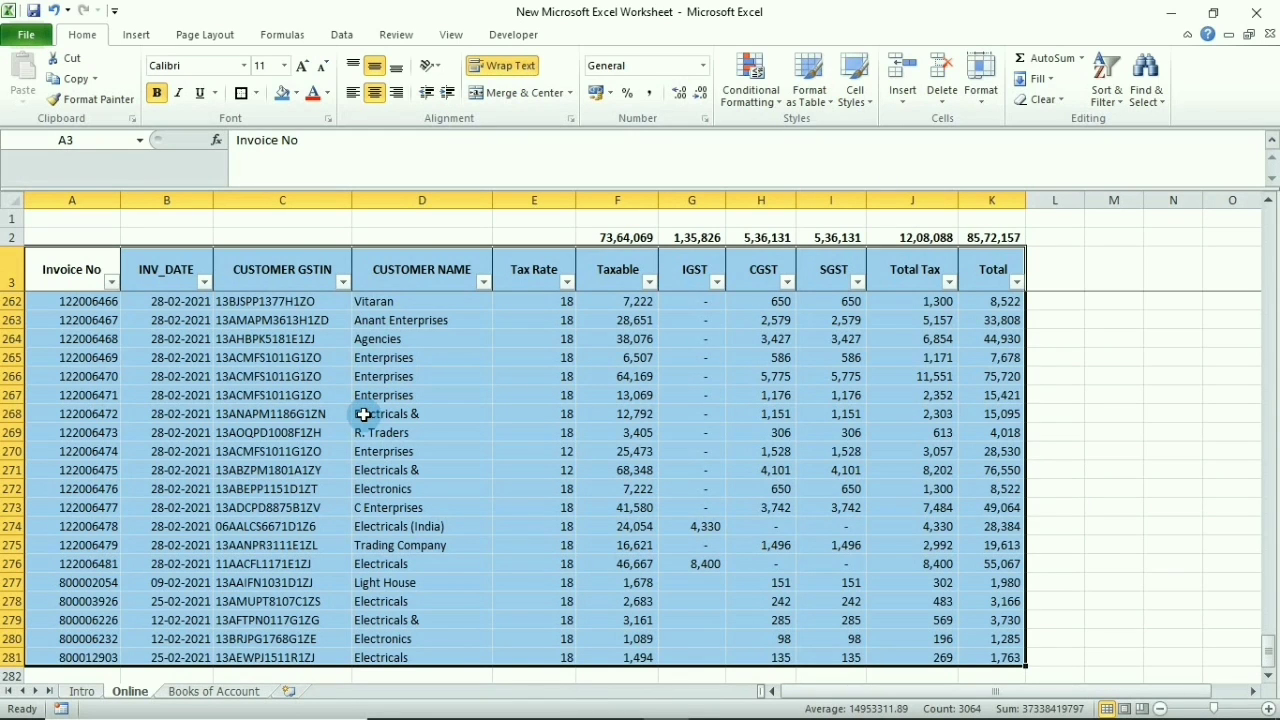
left_click(111, 282)
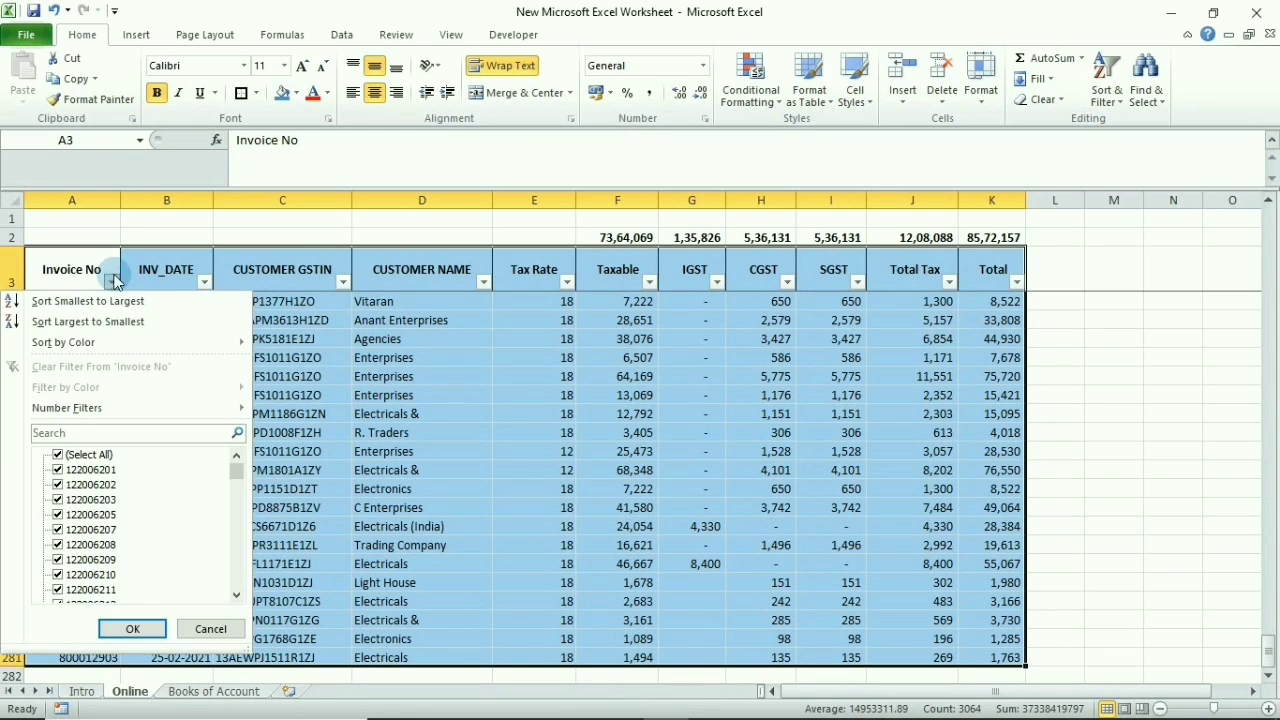
left_click(370, 282)
left_click(494, 268)
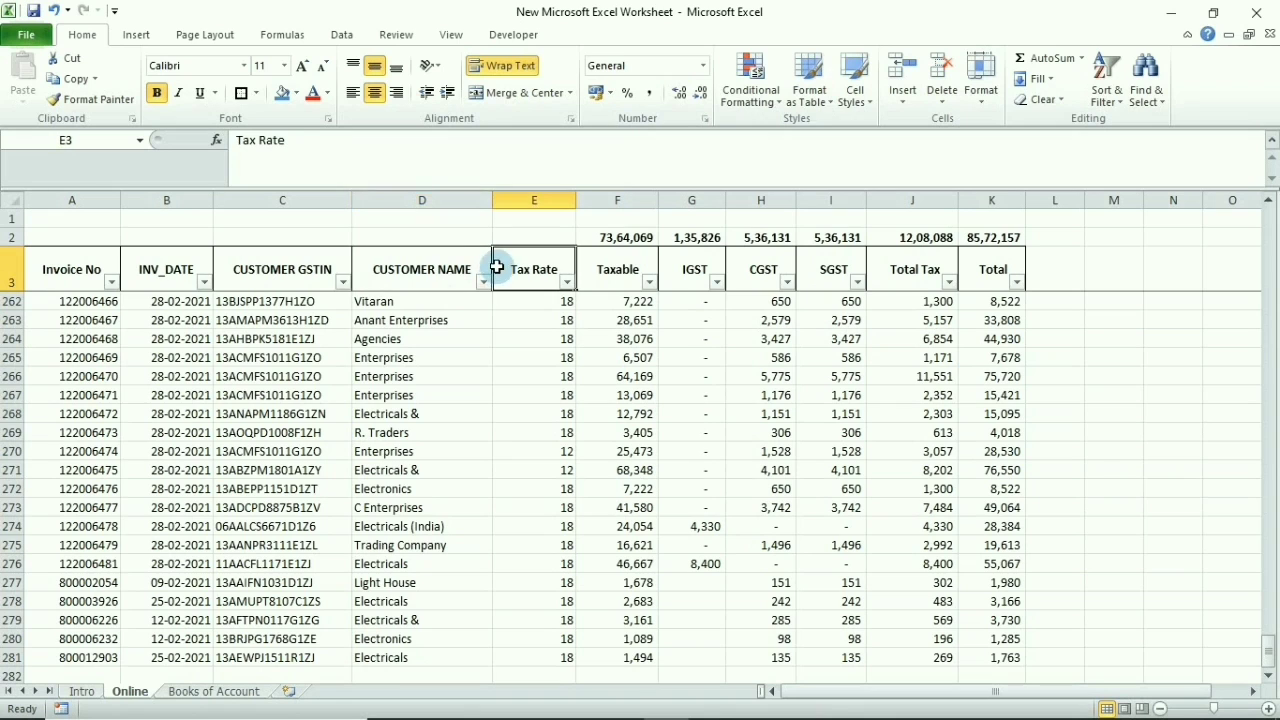
key("ctrl+Page_Down")
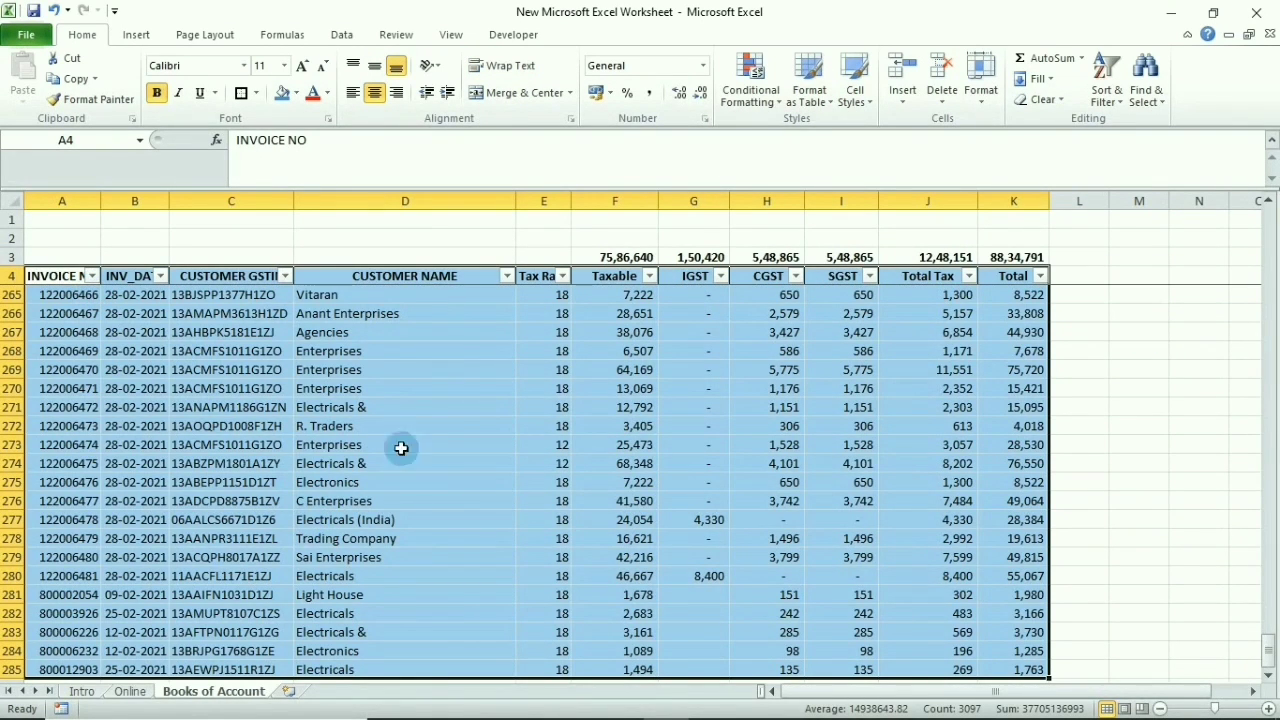
key("ctrl+Page_Up")
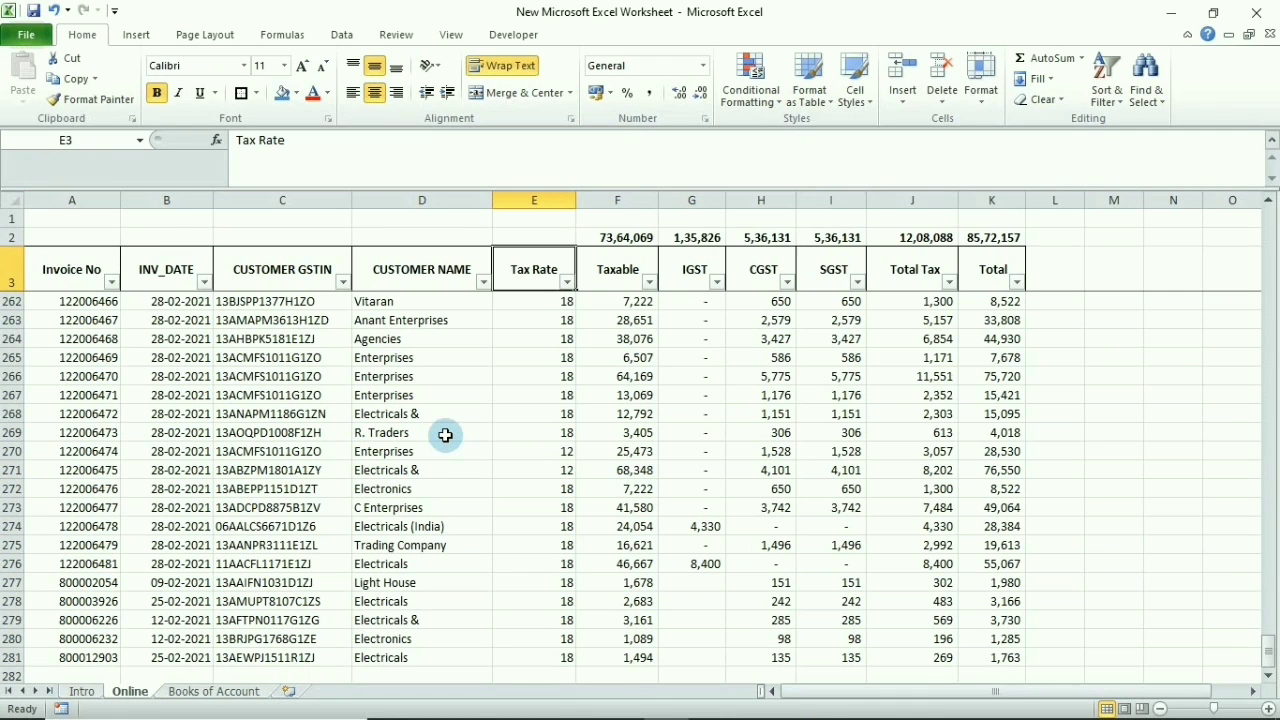
key("Up")
Copy the Online totals F2:K2 and paste them as values into Books of Account F2:K2
key("Right")
key("ctrl+shift+Right")
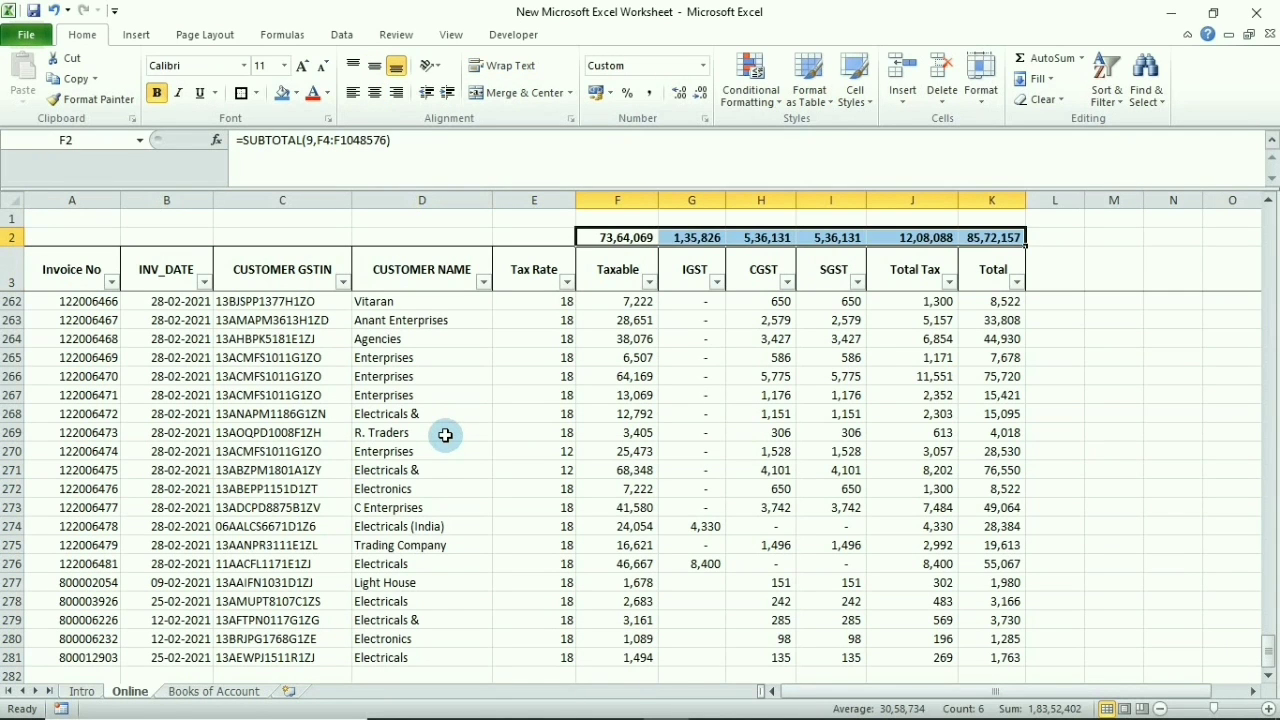
key("ctrl+c")
key("ctrl+Page_Down")
key("Up")
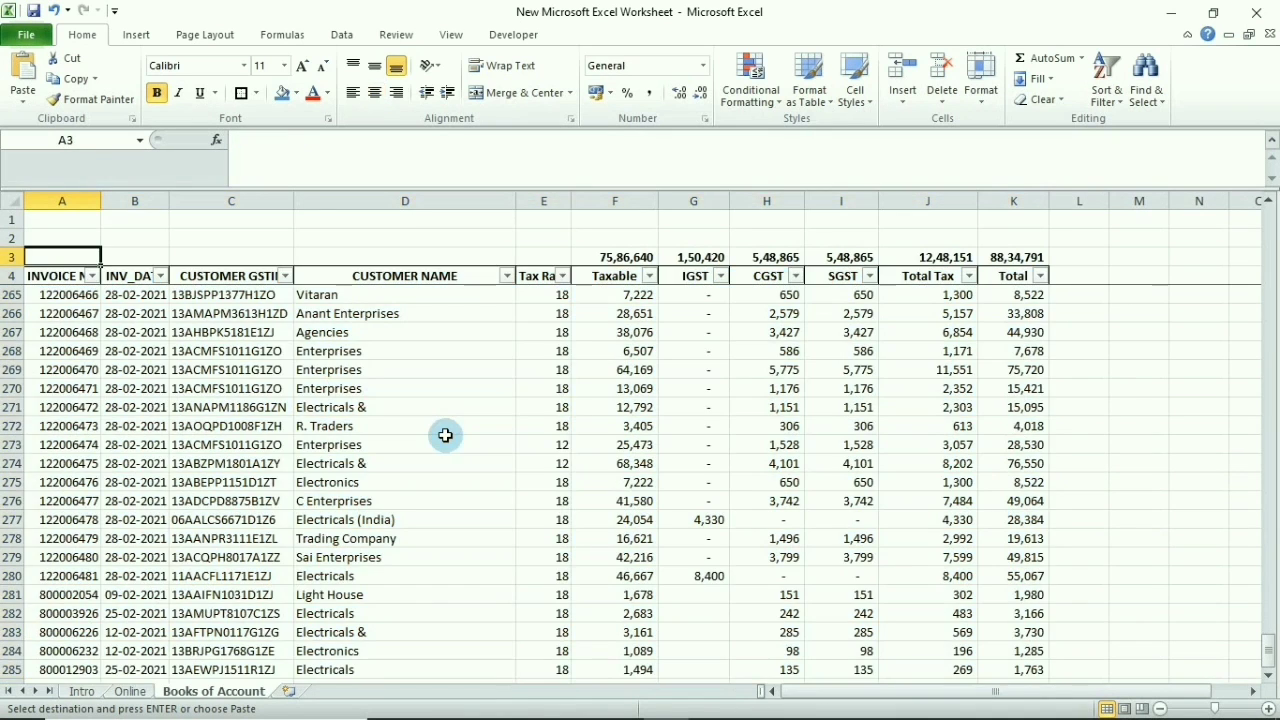
key("Up")
key("Right")
key("Right")
key("Right")
key("Right")
key("Right")
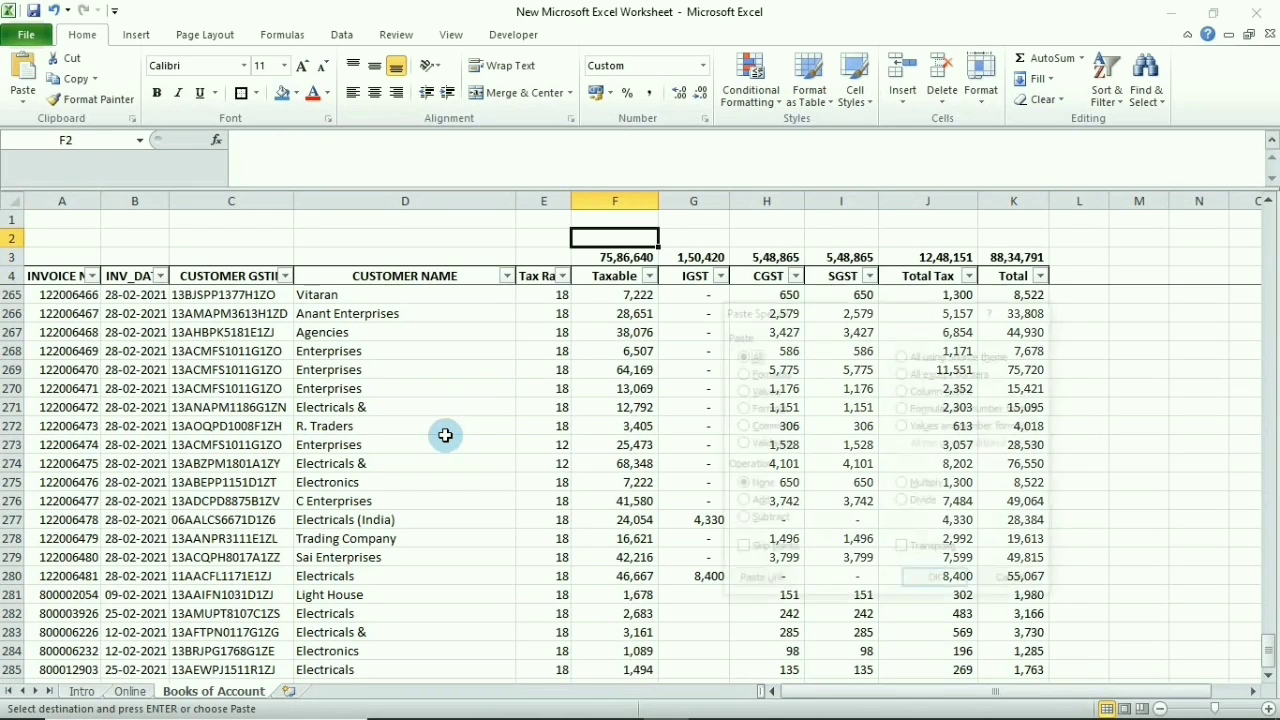
key("ctrl+alt+v")
key("u")
key("Return")
Enter =F3-F2 in F1 and fill it to K1, showing the Books-minus-Online differences
key("Up")
type("=")
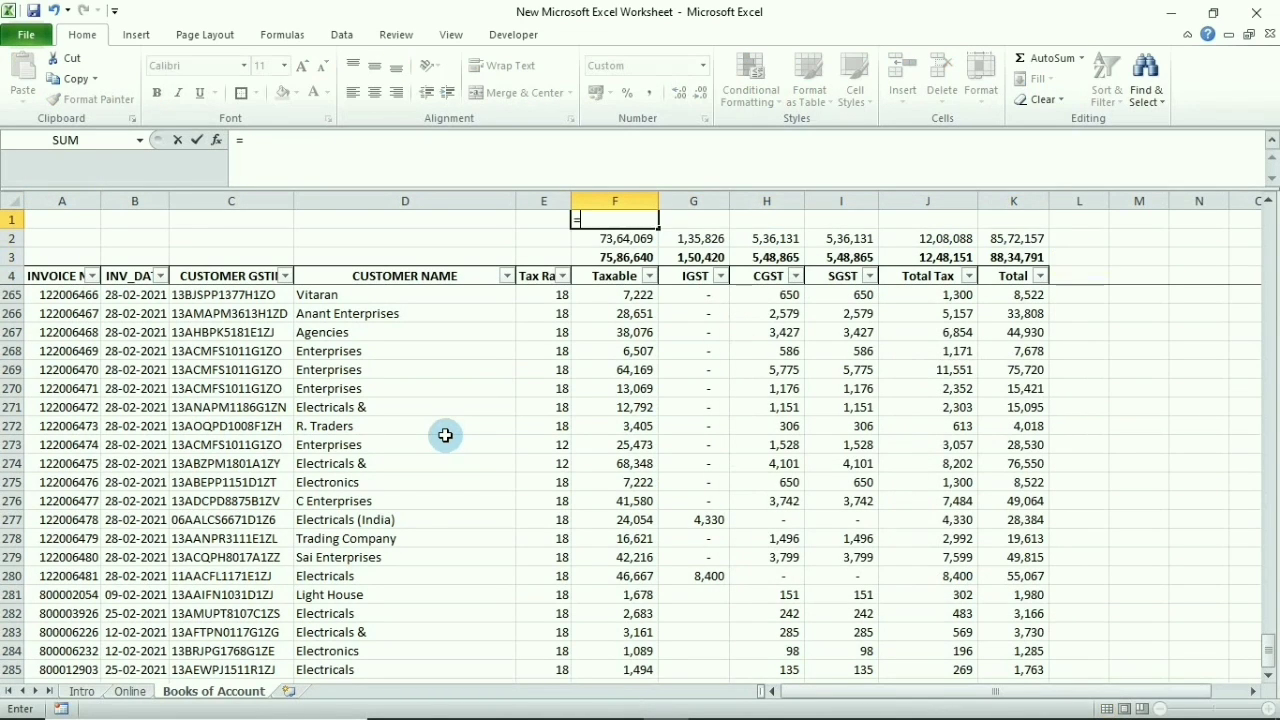
key("Down")
key("Down")
type("-")
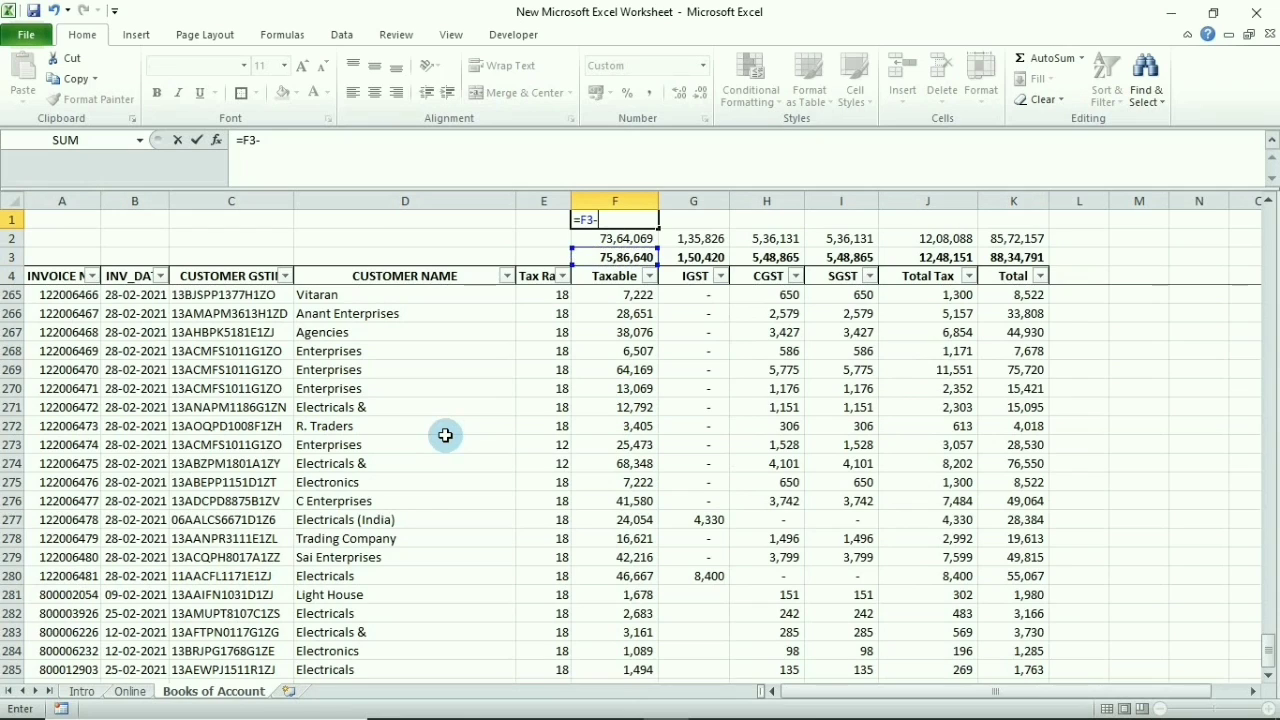
key("Up")
key("ctrl+Return")
key("ctrl+c")
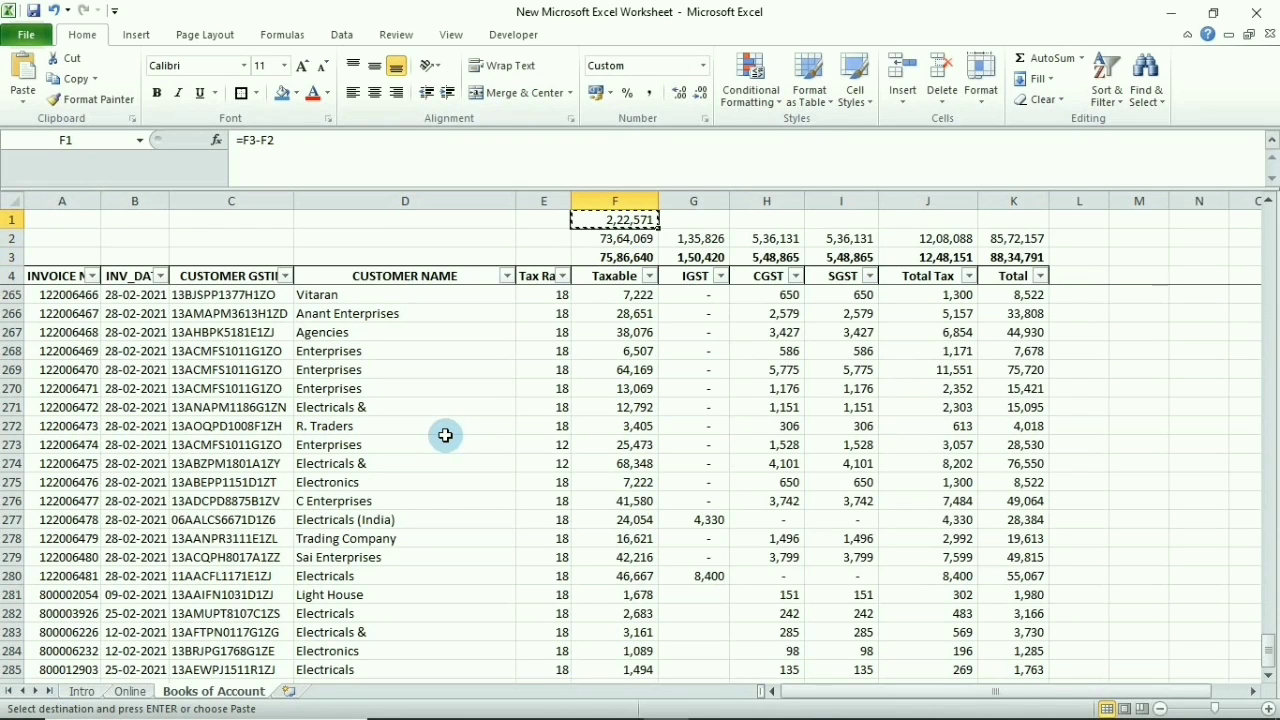
key("shift+Right")
key("shift+Right")
key("shift+Right")
key("shift+Right")
key("shift+Right")
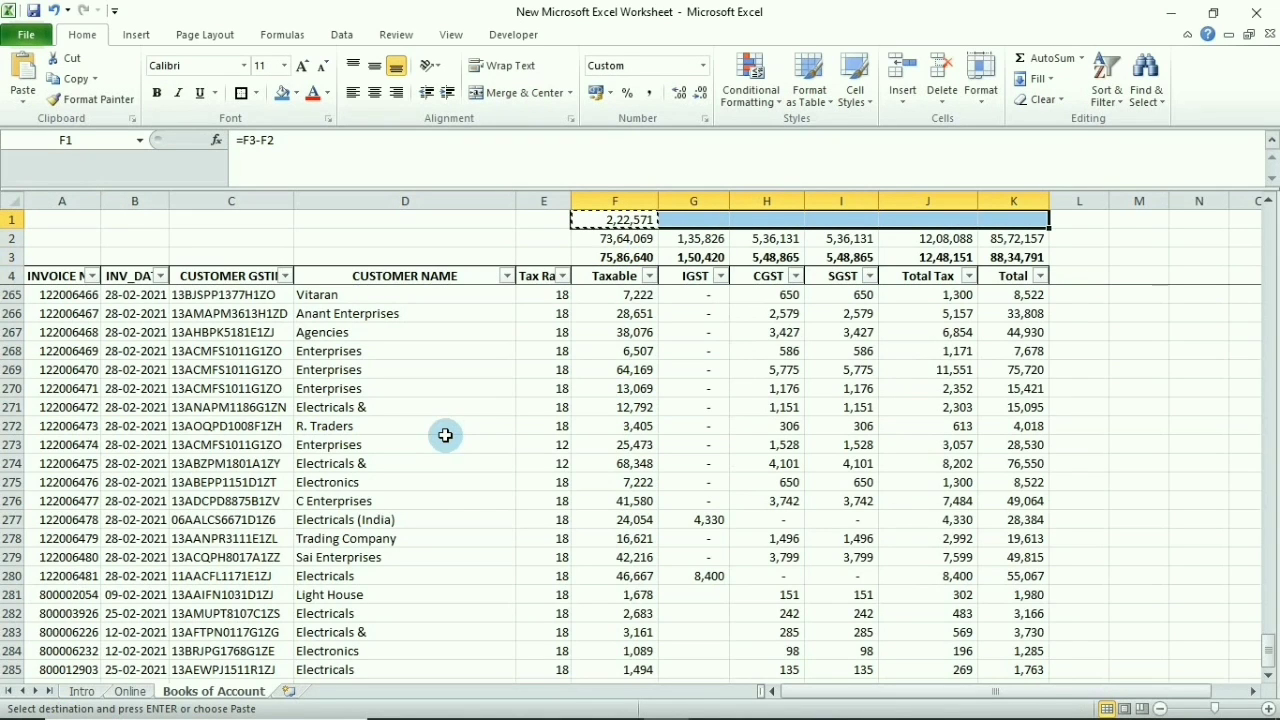
key("ctrl+v")
Clear the scratch comparison rows 1 and 2
key("shift+Down")
key("shift+space")
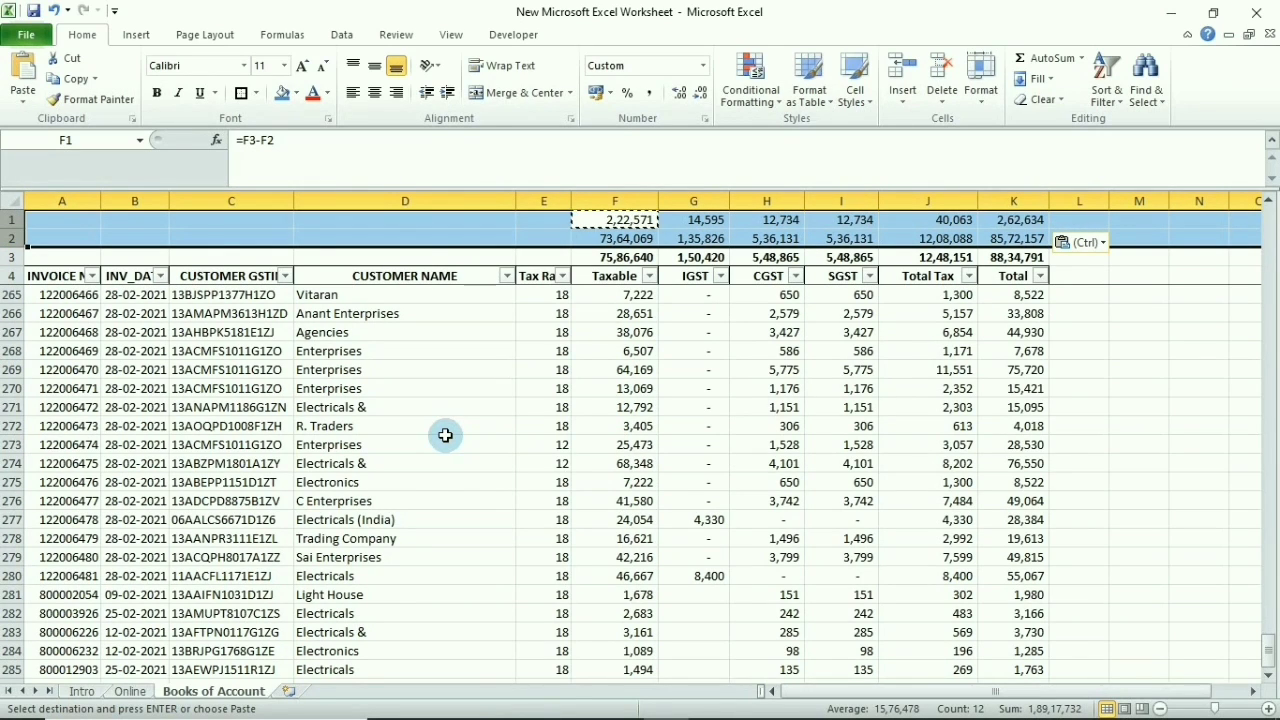
key("Delete")
left_click(202, 428)
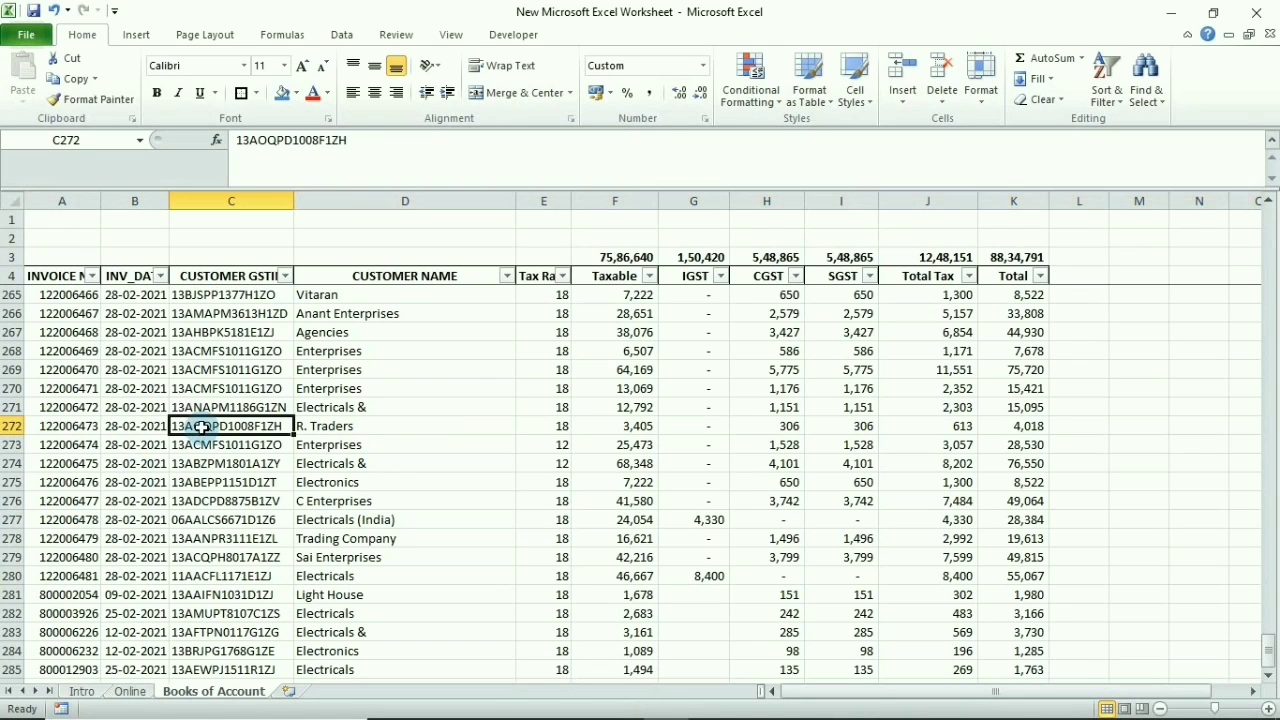
Inspect the customer GSTINs and invoice numbers in rows 266–269 of Books of Account
left_click(228, 314)
left_click(228, 370)
left_click(72, 351)
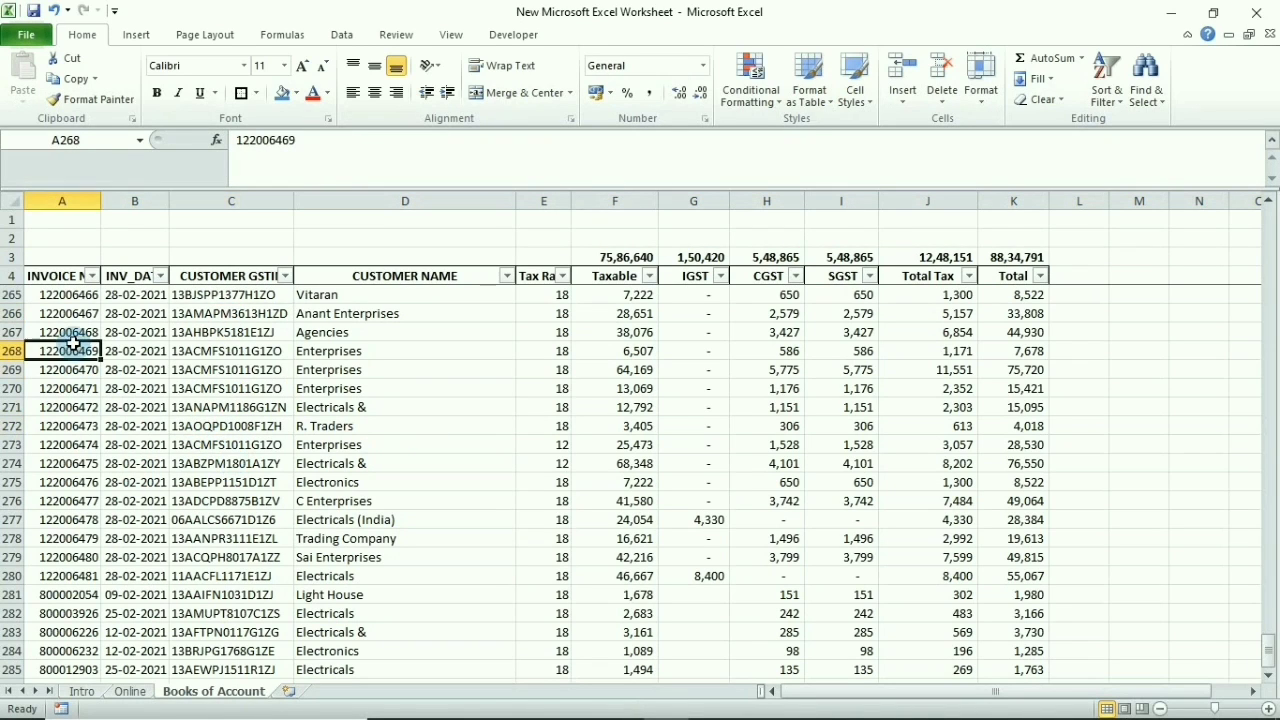
left_click(218, 334)
On the Online sheet, compare the GSTINs in rows 263–266 and select the Invoice No header
key("ctrl+Page_Up")
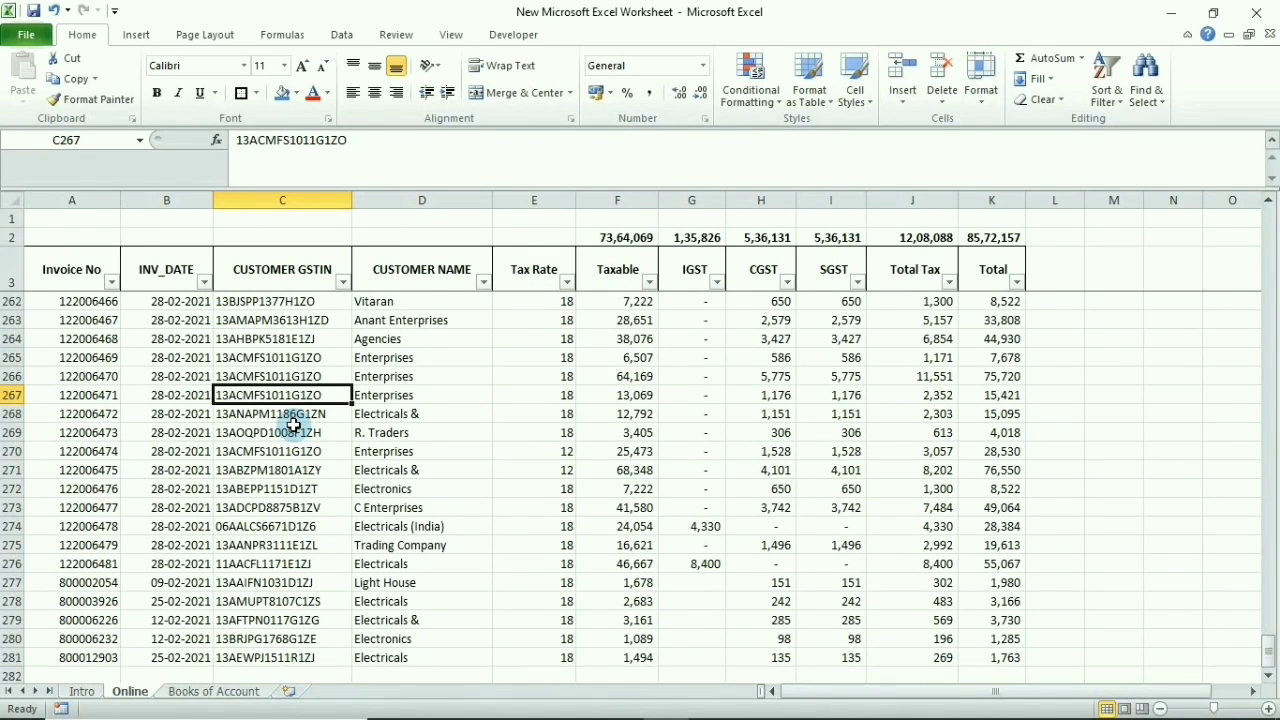
left_click(300, 377)
left_click(296, 338)
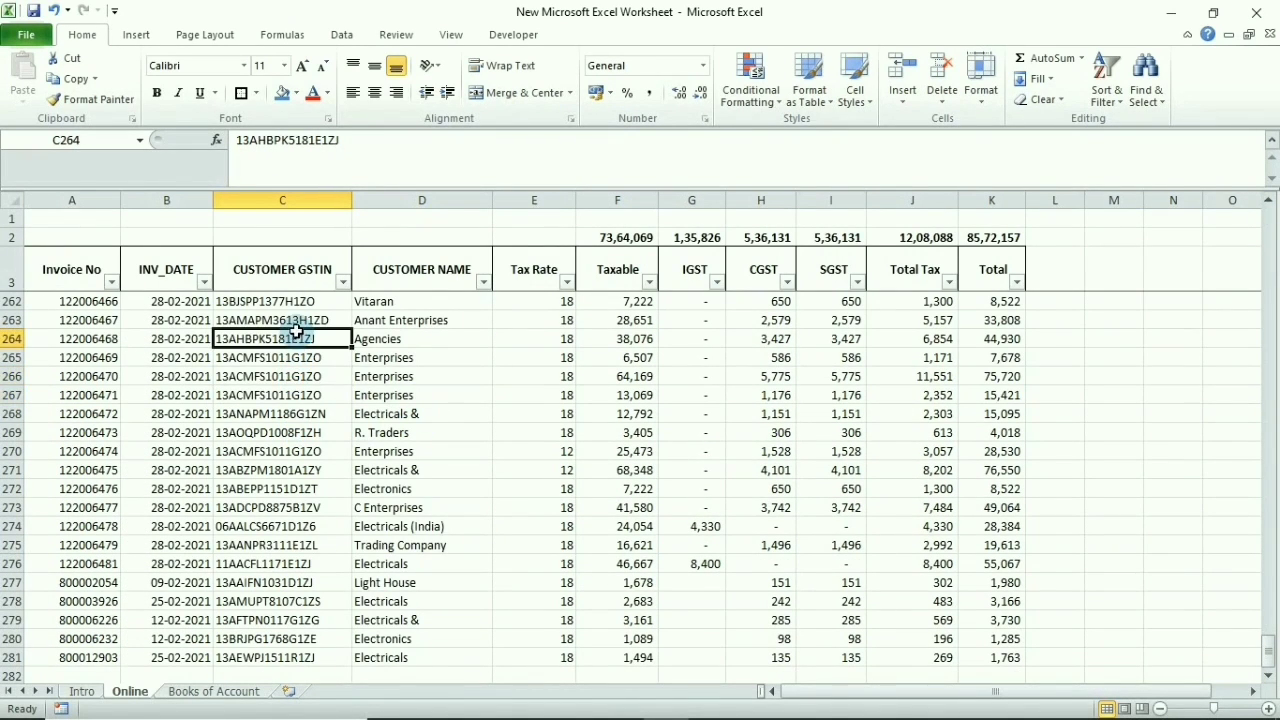
left_click(296, 320)
left_click(294, 376)
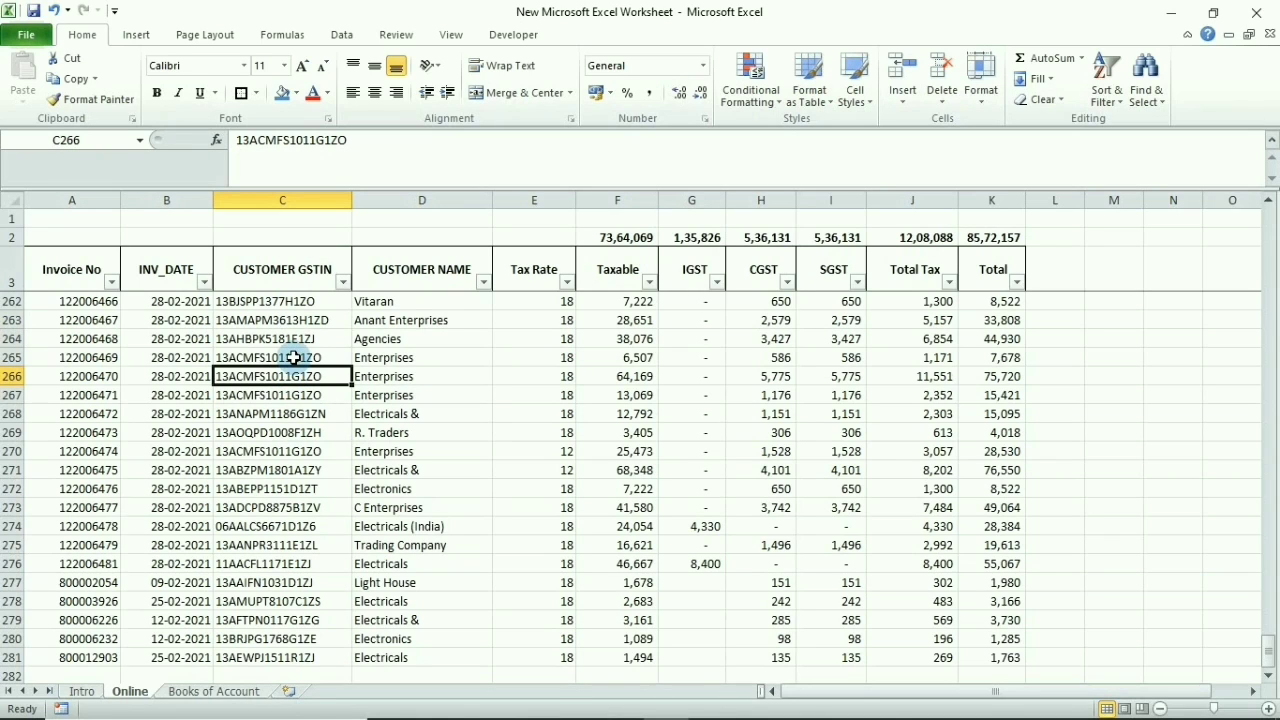
left_click(93, 272)
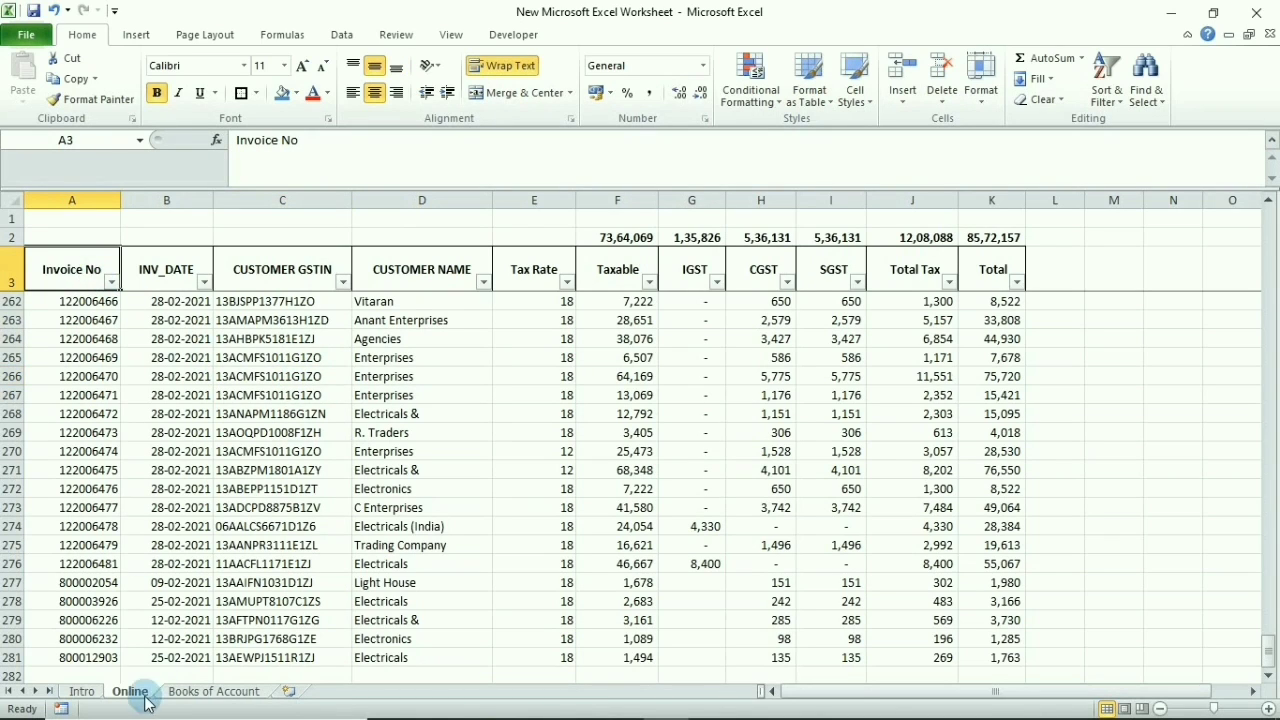
Copy the whole Online table into a new Sheet9 starting at B3
key("ctrl+a")
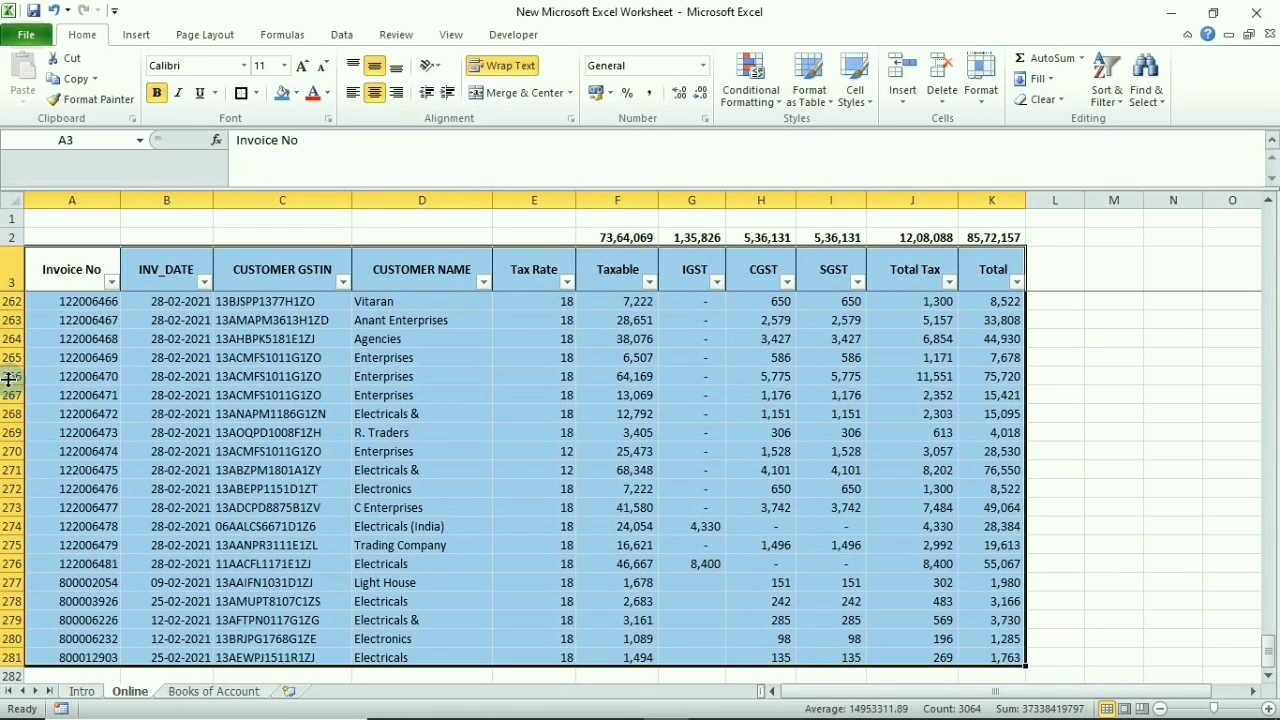
key("ctrl+c")
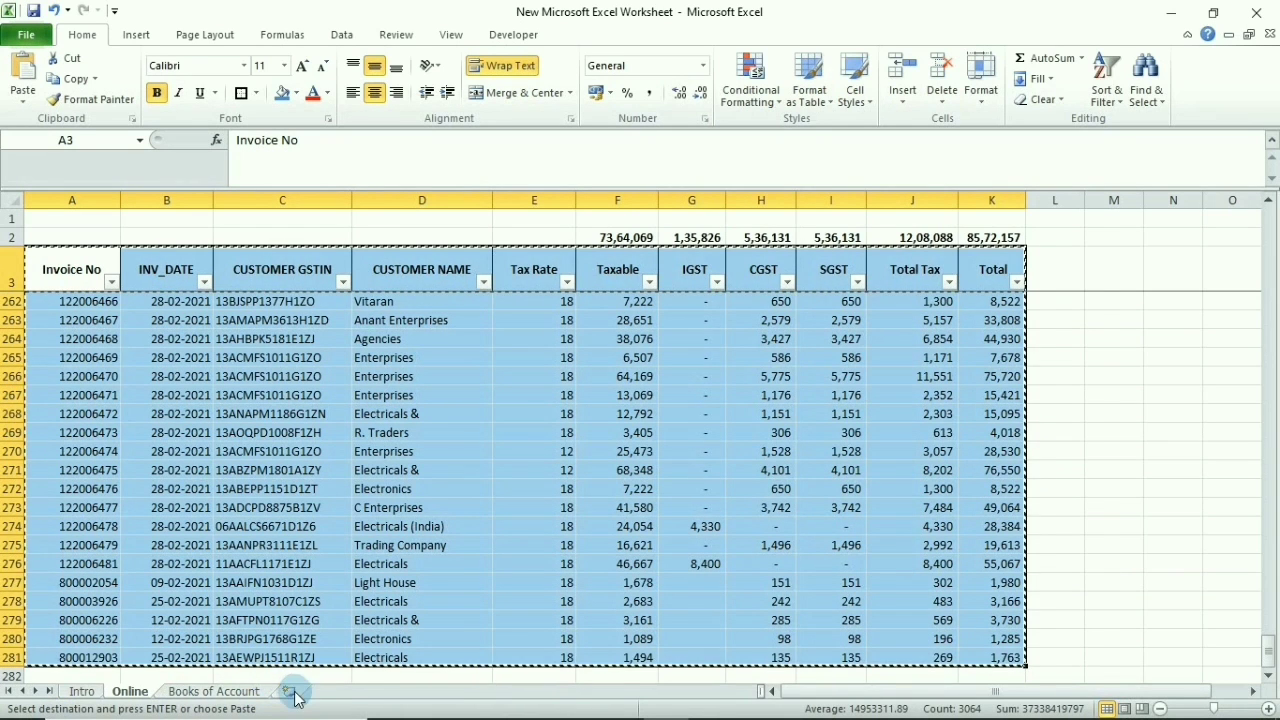
left_click(288, 691)
left_click(92, 258)
key("ctrl+v")
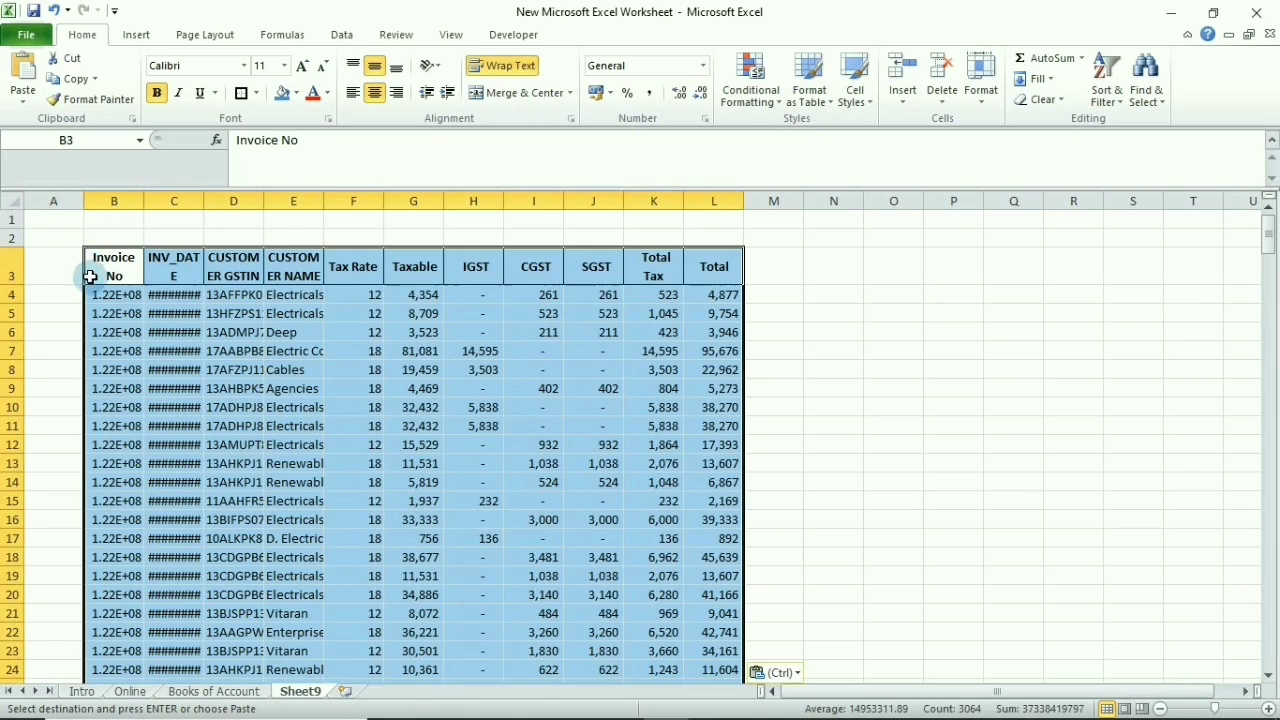
Add a Types heading in A3 and the label Online in A4
left_click(40, 270)
type("Types")
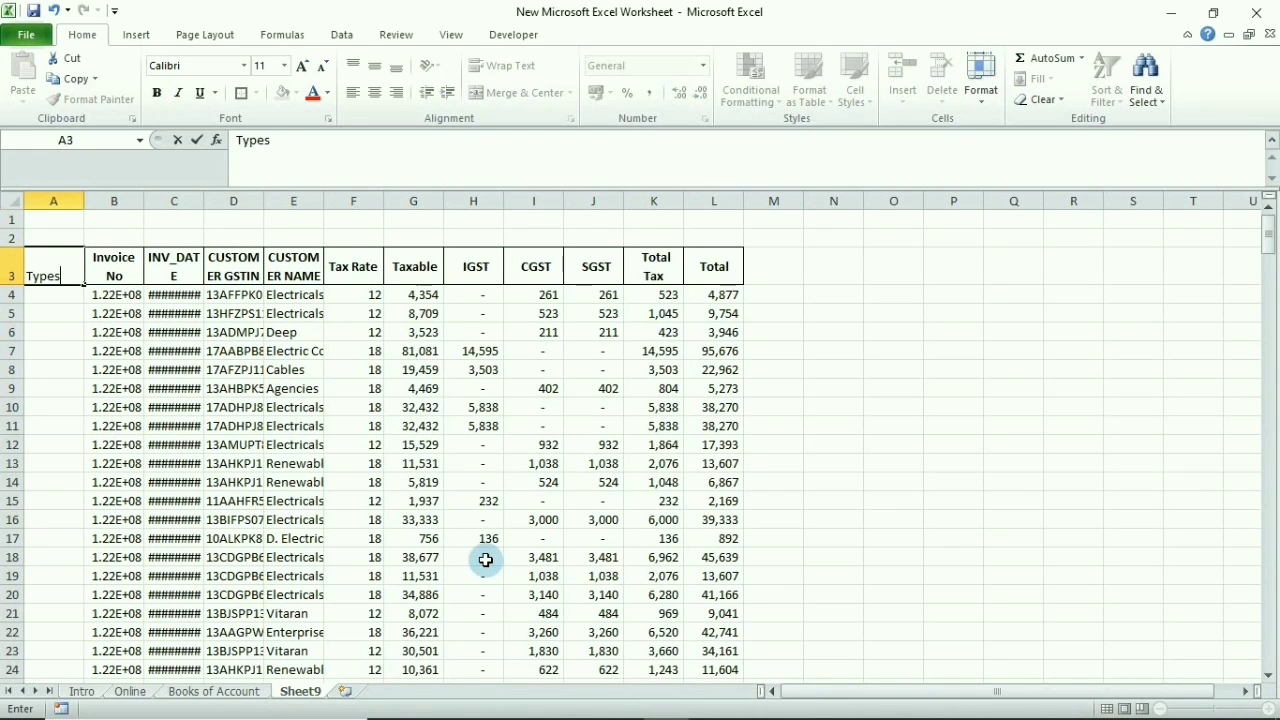
key("Return")
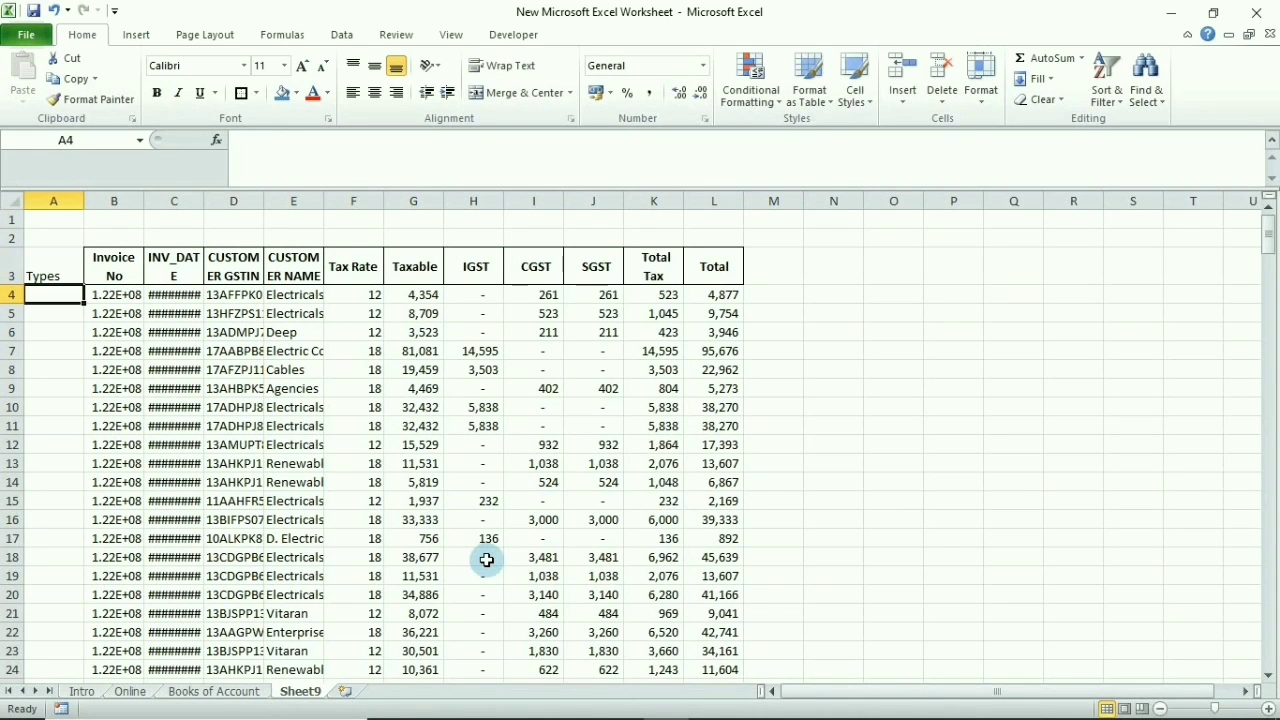
type("Onli")
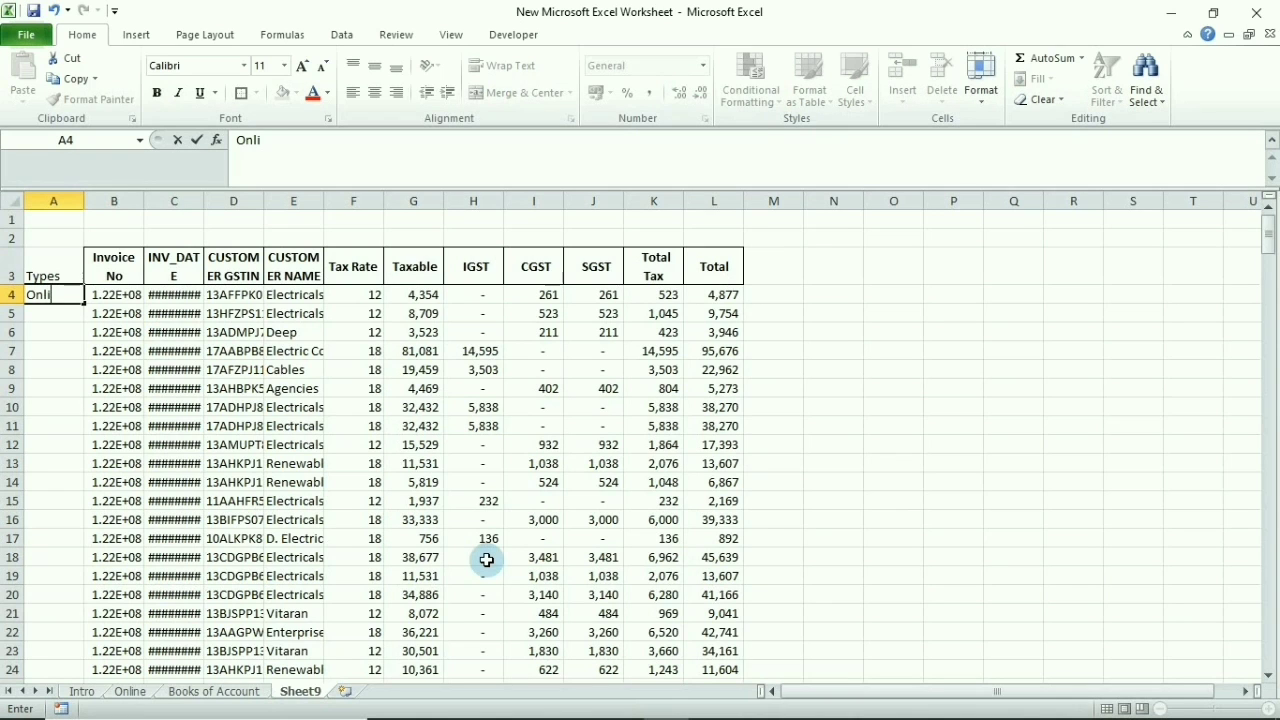
type("ne")
key("Return")
Fill the Online label down A4:A281, then go to the Books of Account sheet
key("Up")
key("ctrl+c")
key("Right")
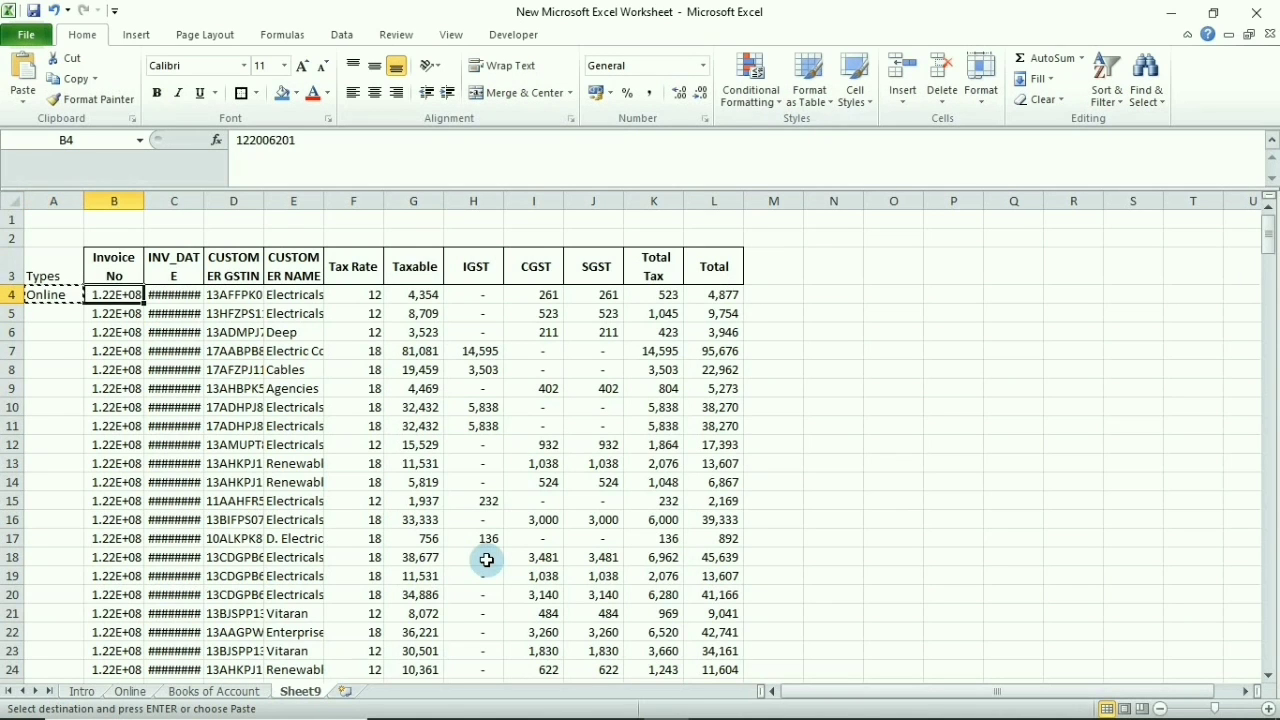
key("ctrl+Down")
key("Left")
key("ctrl+shift+Up")
key("ctrl+v")
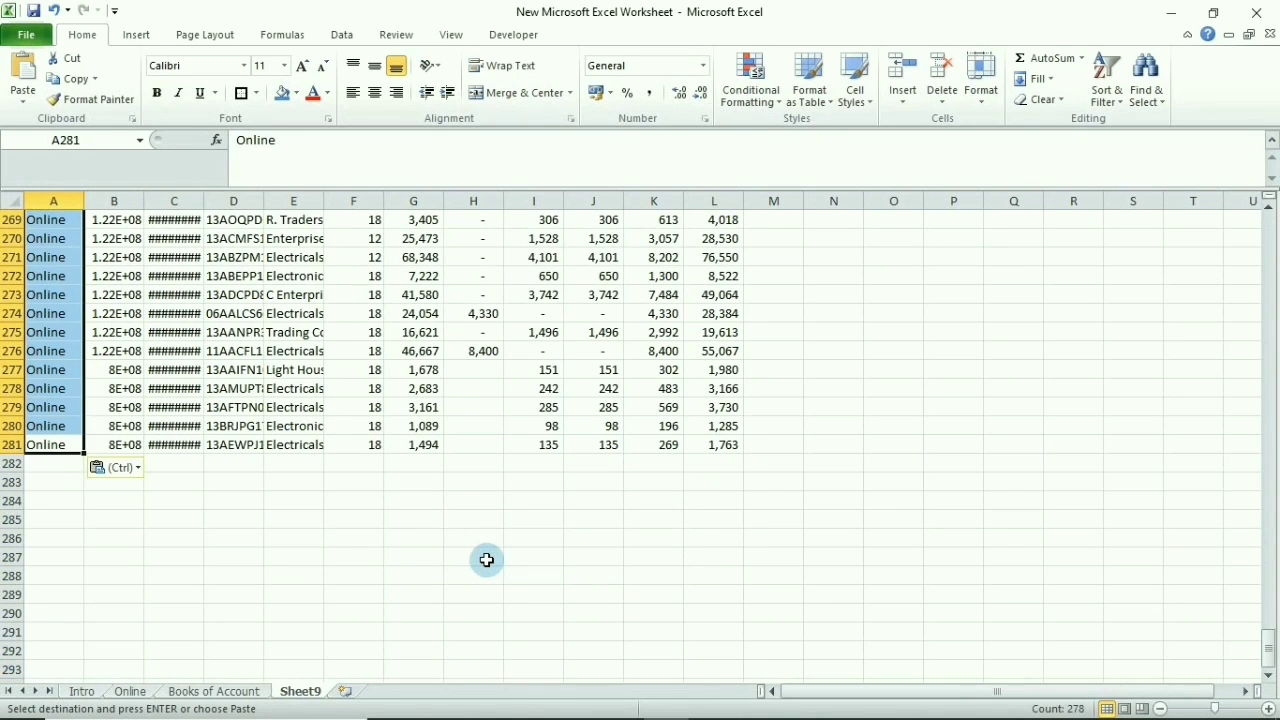
key("ctrl+Home")
key("Down")
key("Down")
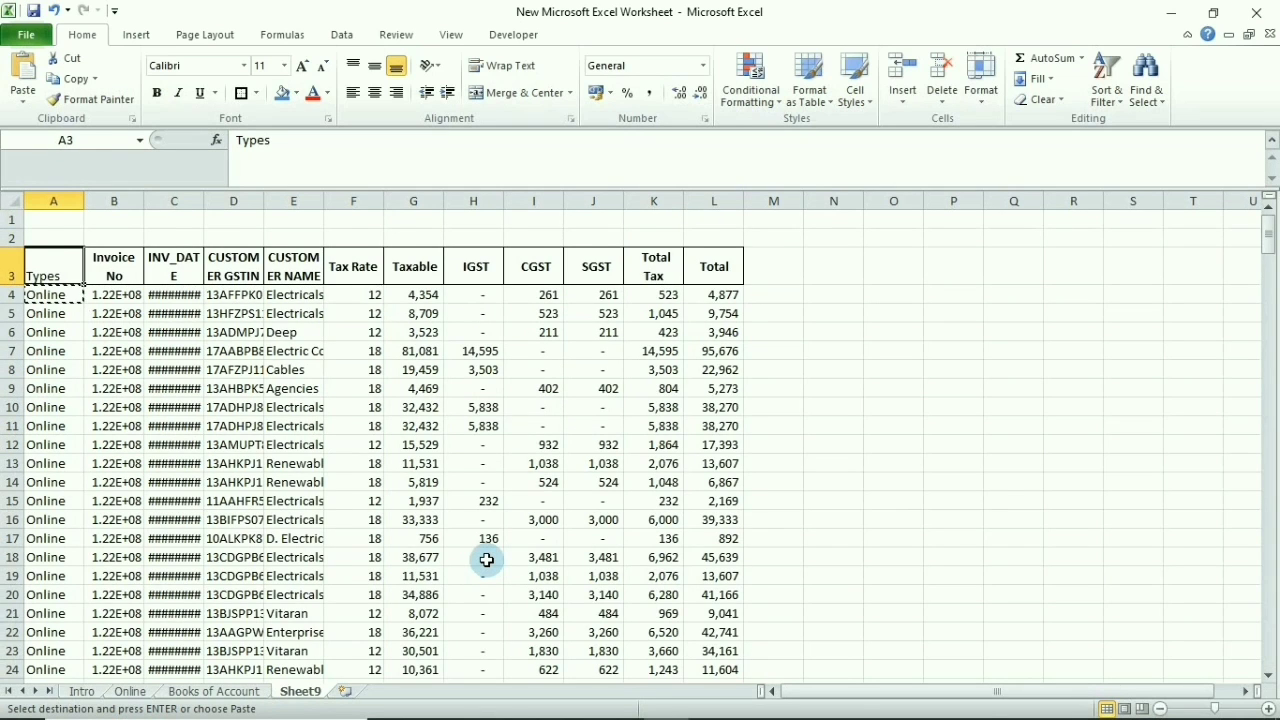
key("ctrl+Down")
key("ctrl+Page_Up")
key("Up")
key("Up")
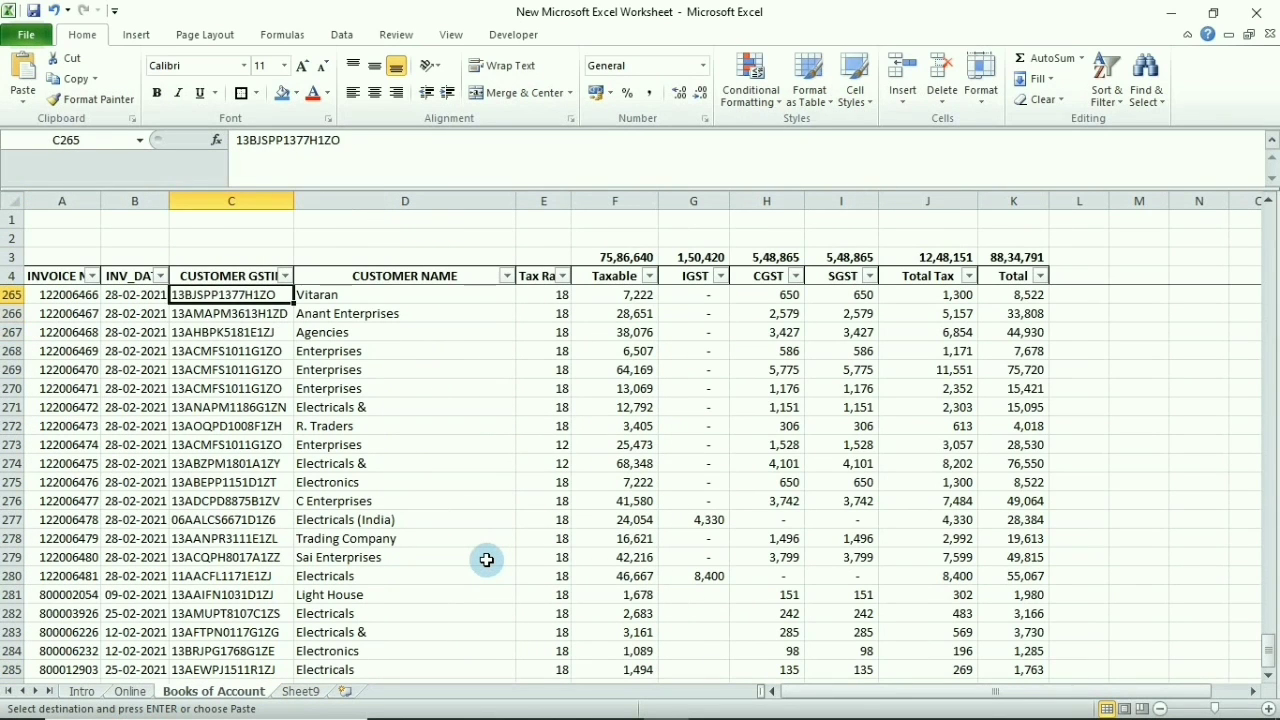
Copy the Books of Account table and paste it at B282 on Sheet9
key("Left")
key("Left")
key("ctrl+Up")
key("ctrl+shift+Right")
key("ctrl+shift+Down")
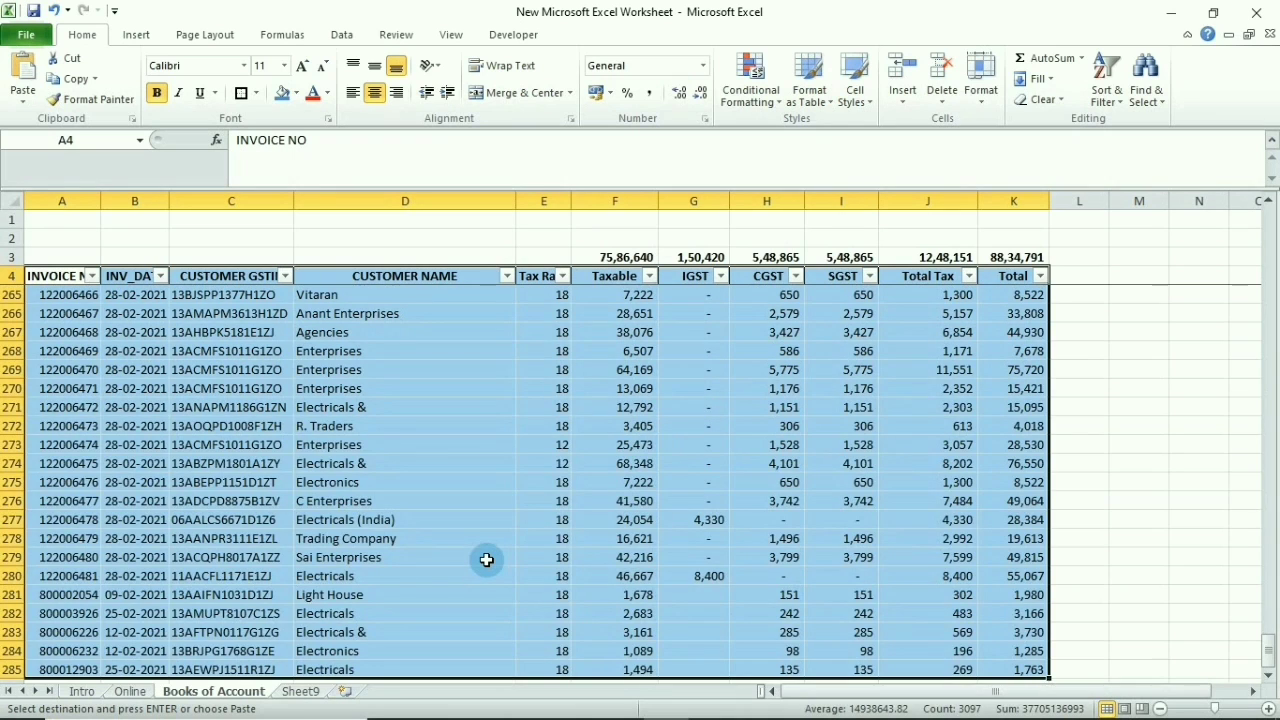
key("ctrl+Page_Down")
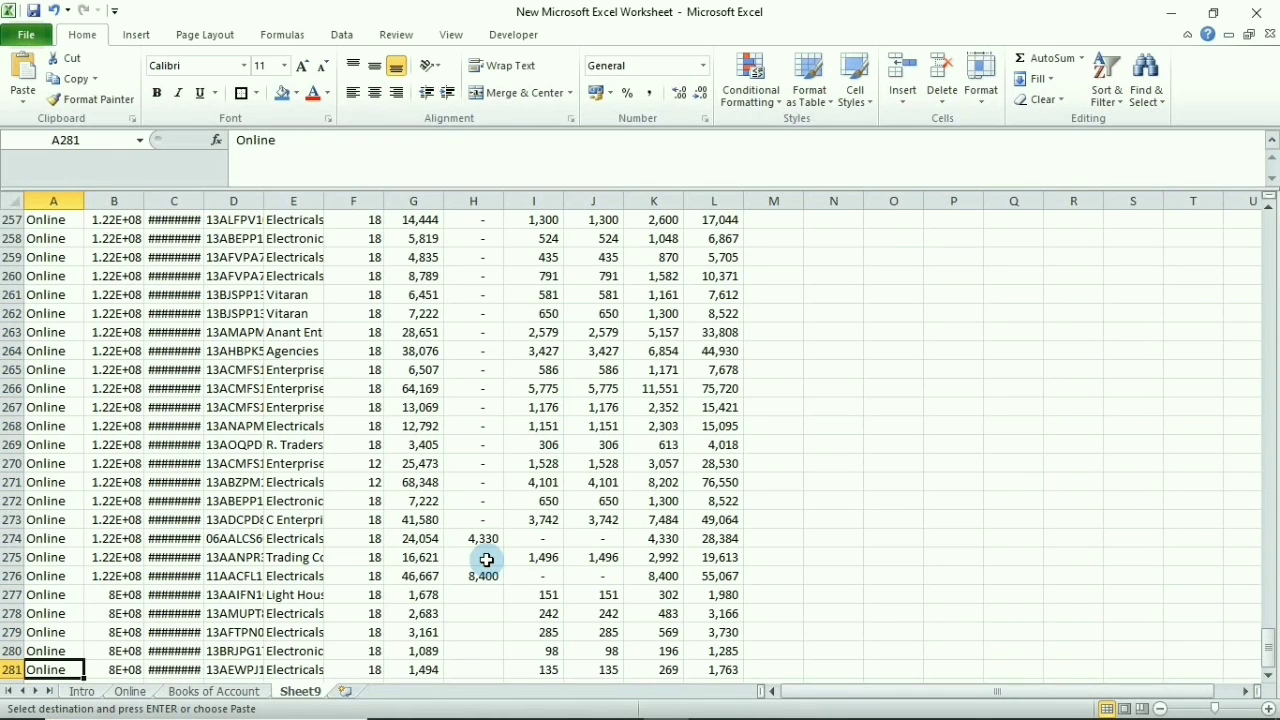
key("Down")
key("Right")
key("ctrl+v")
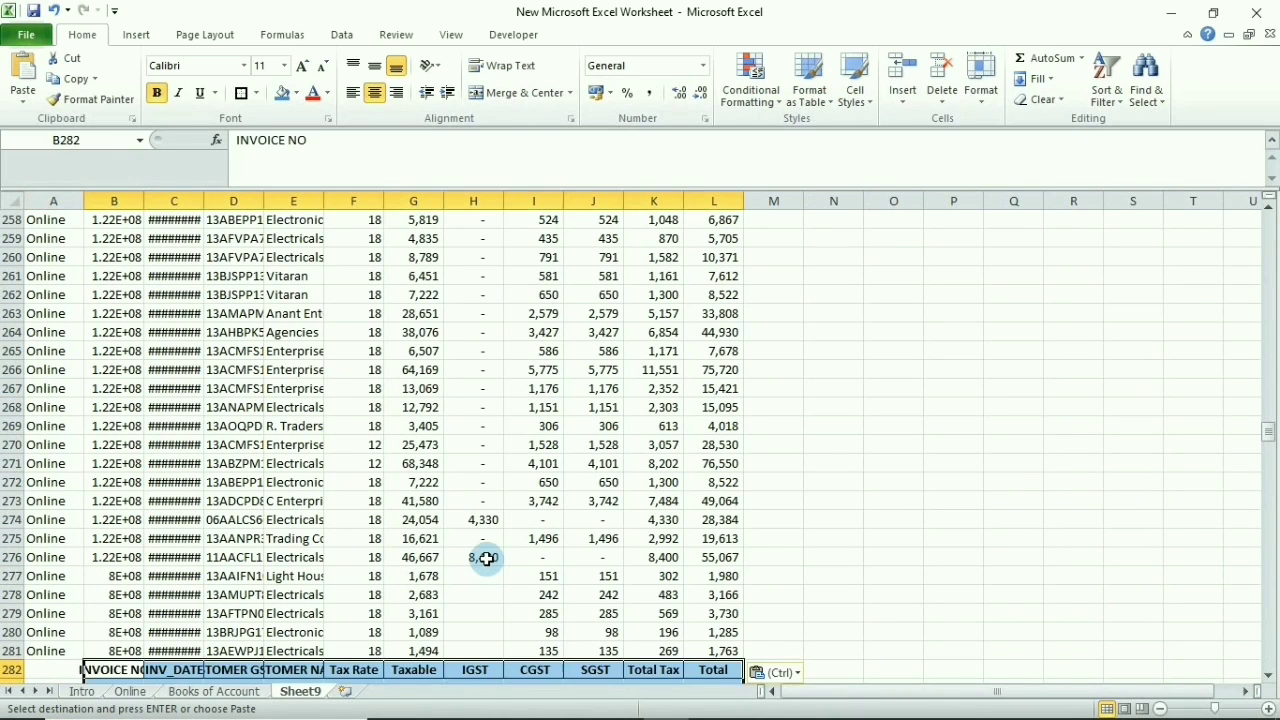
Delete the duplicate header row 282 from the pasted block
key("Down")
key("Left")
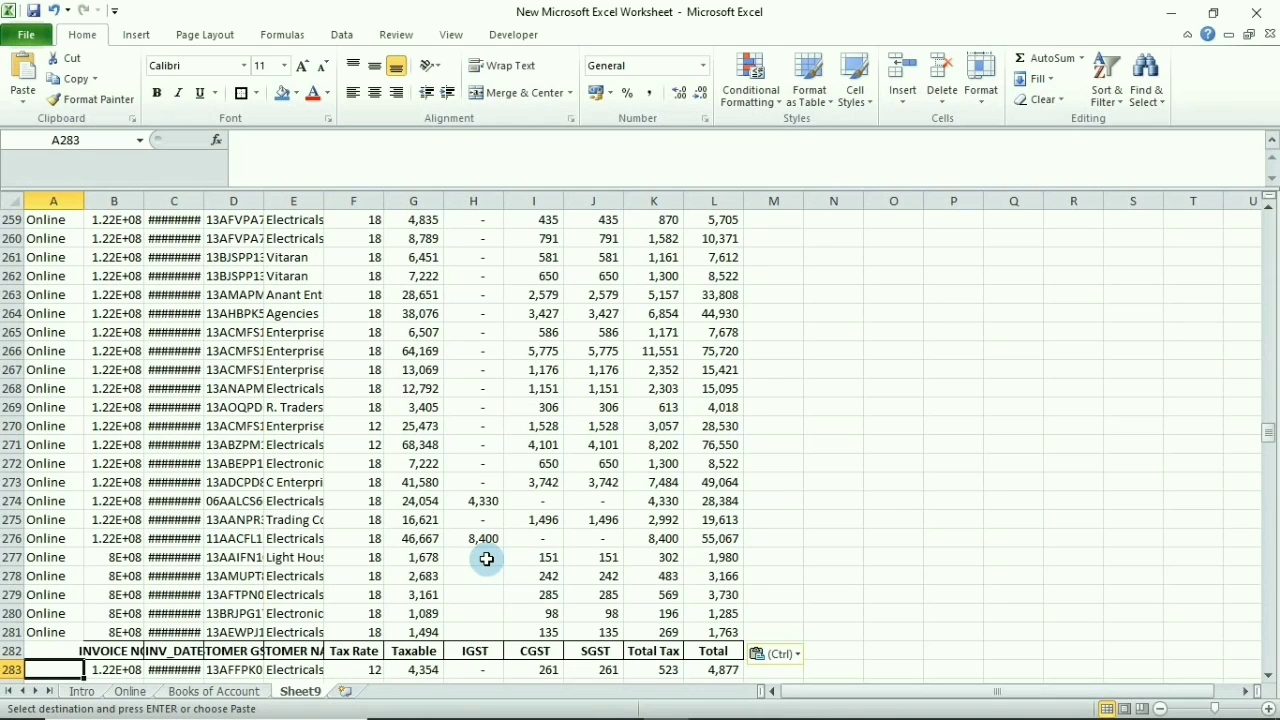
key("Up")
key("shift+space")
key("ctrl+minus")
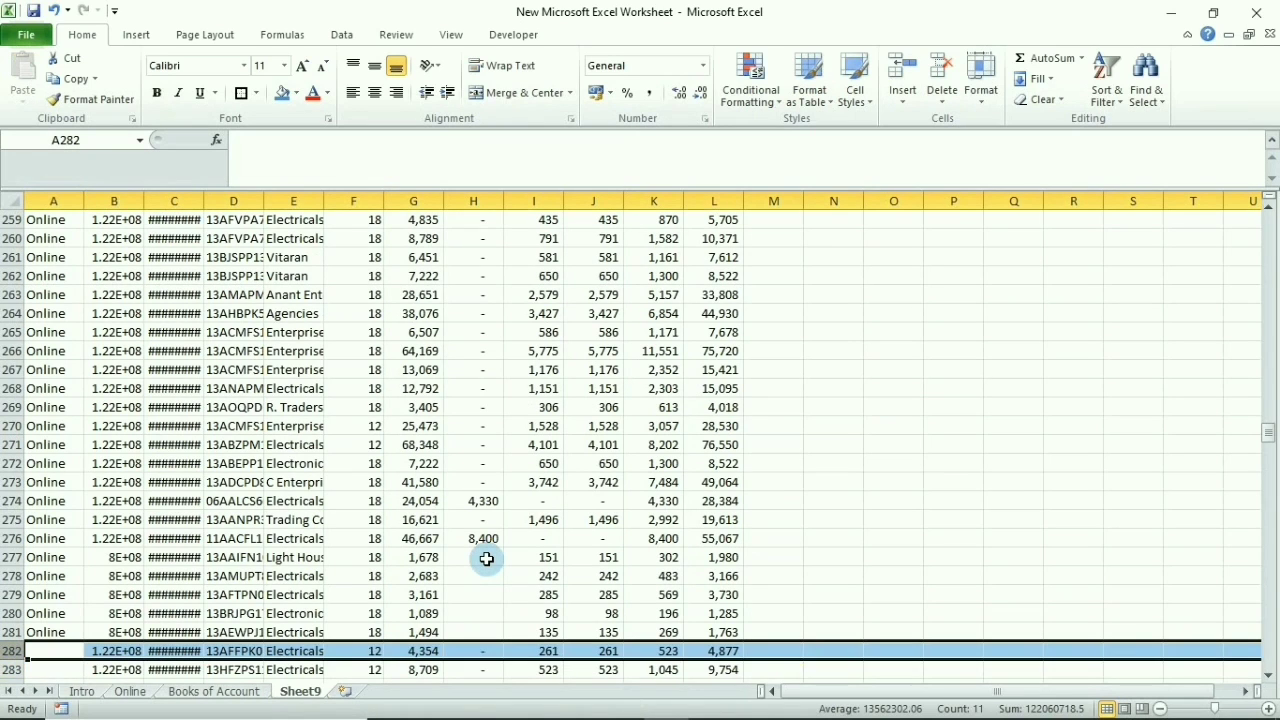
Type the label Books into A282
key("Left")
type("B")
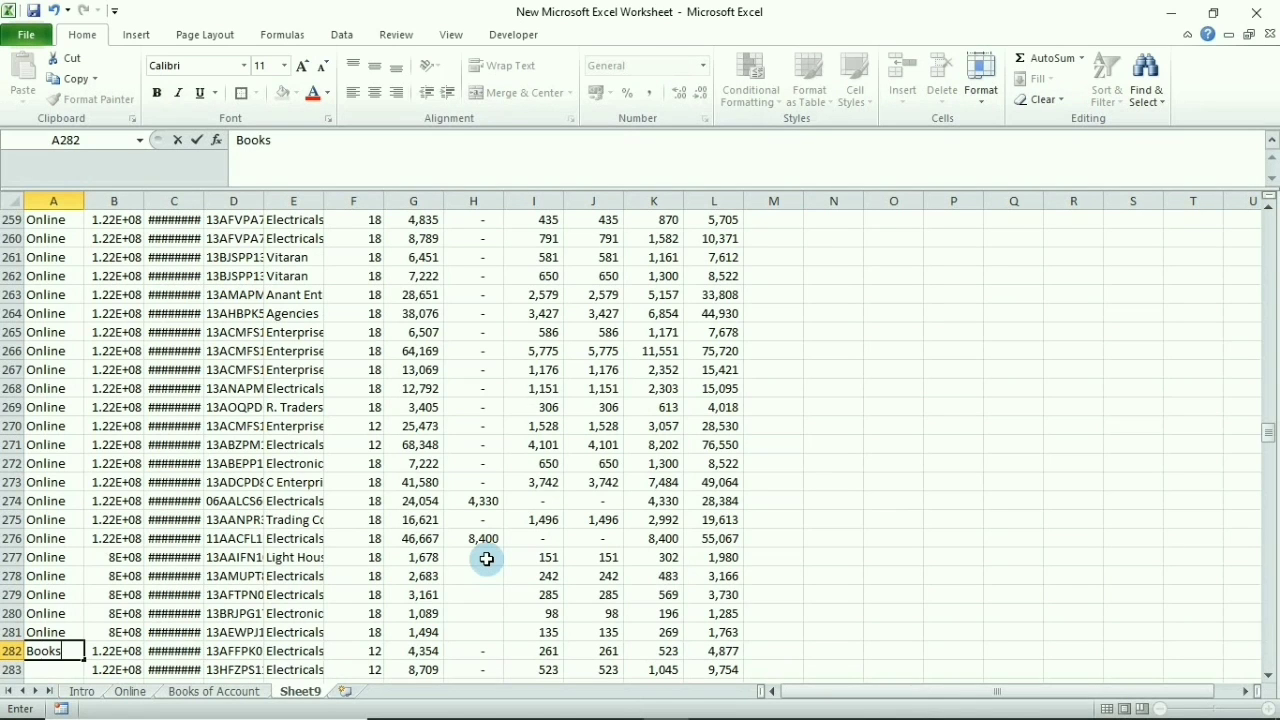
key("Return")
key("Page_Up")
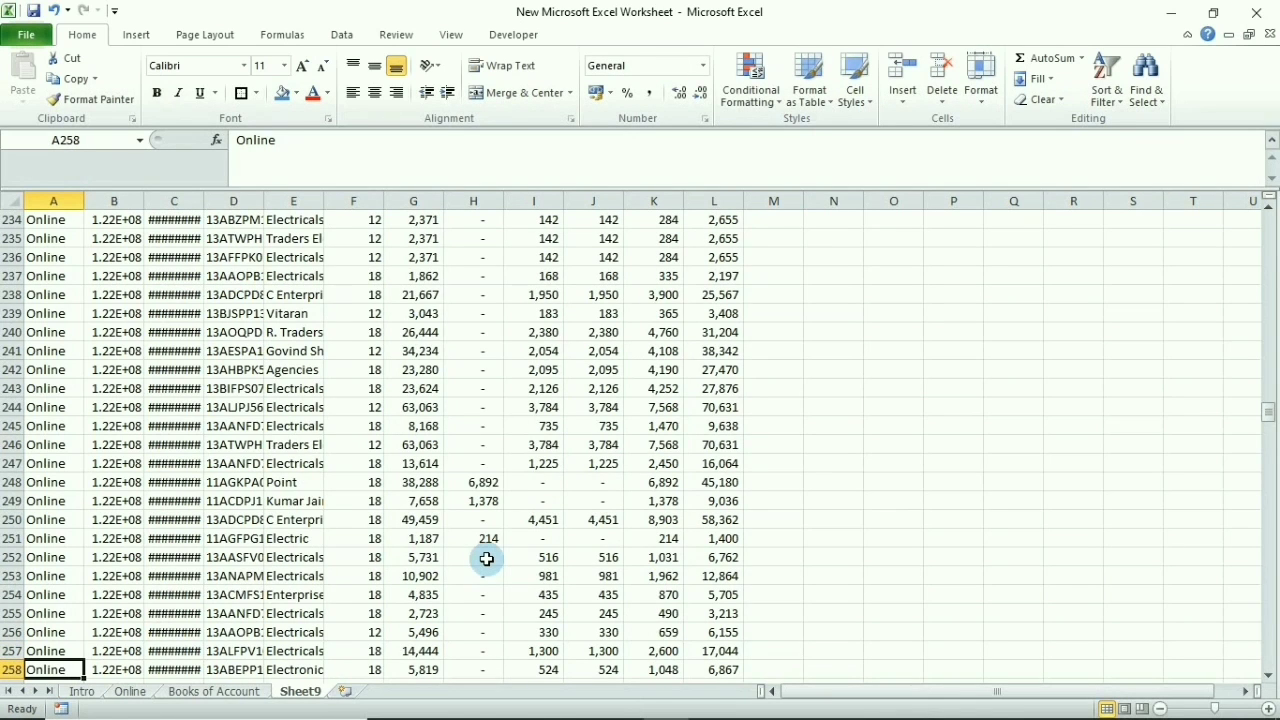
key("ctrl+Down")
Fill the Books label down A282:A562 and check both label ranges
key("ctrl+c")
key("Right")
key("ctrl+Down")
key("Left")
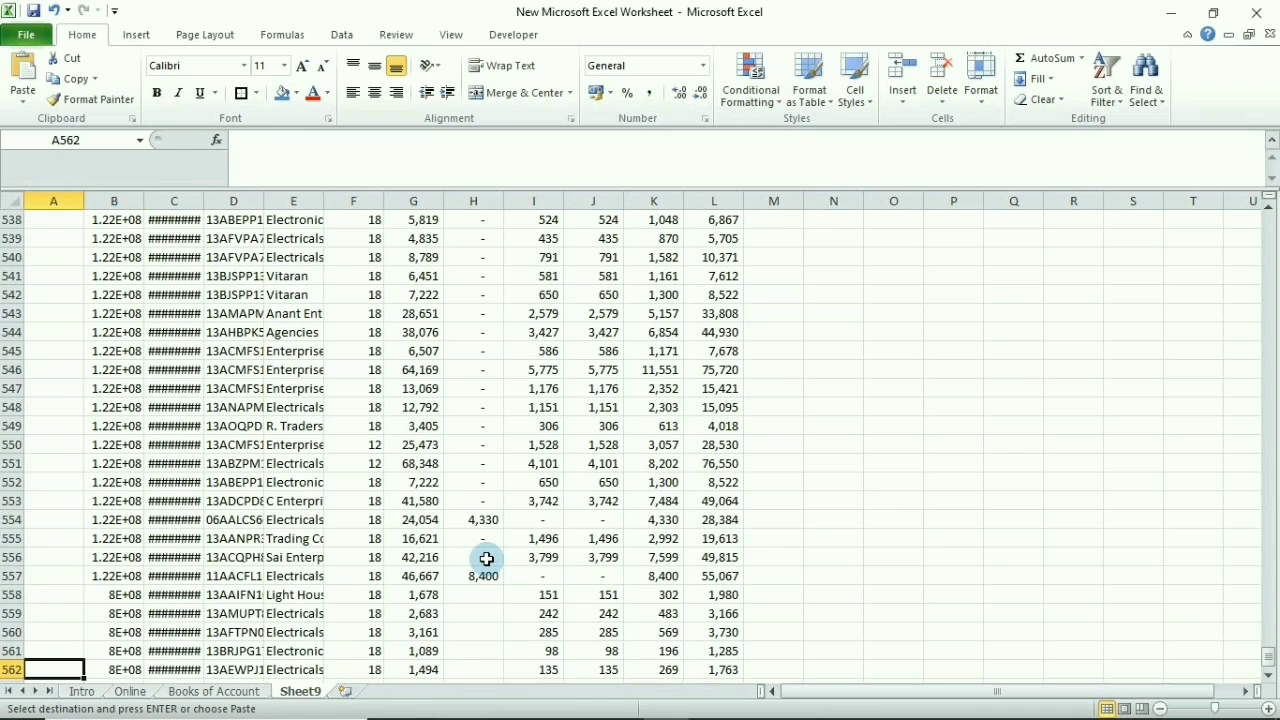
key("ctrl+shift+Up")
key("ctrl+v")
key("ctrl+Up")
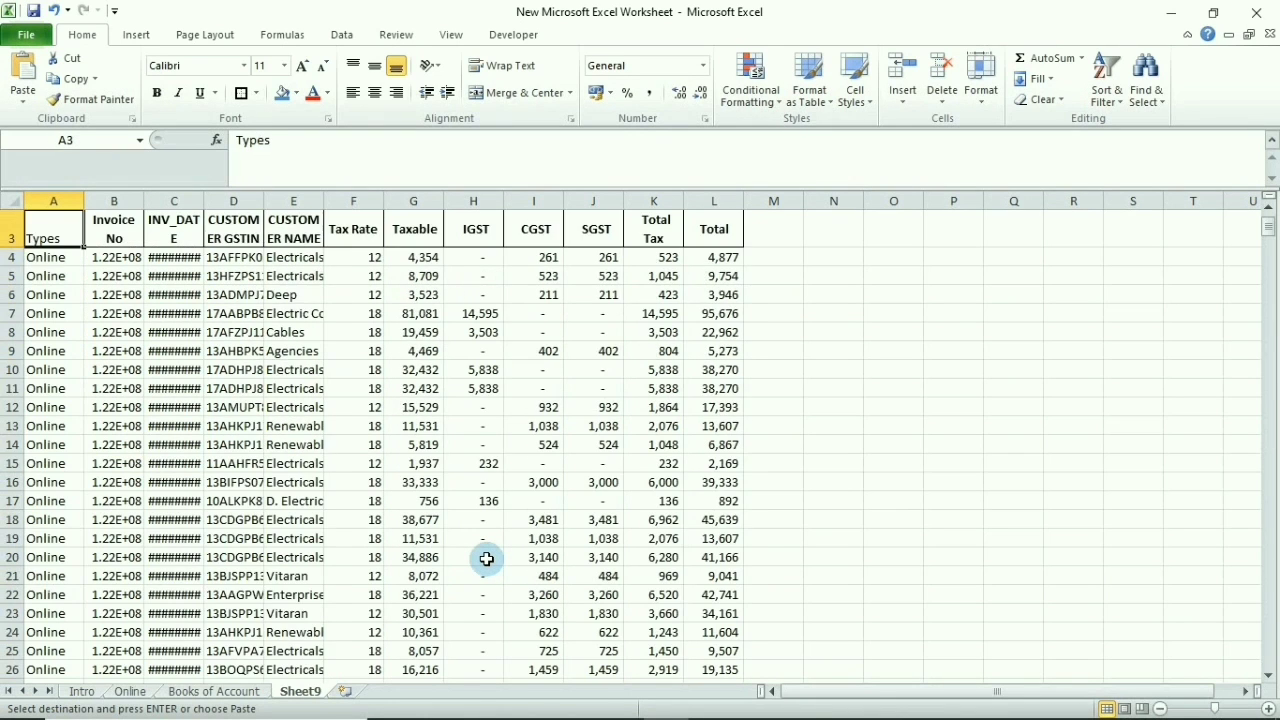
scroll(486, 559, "up", 1)
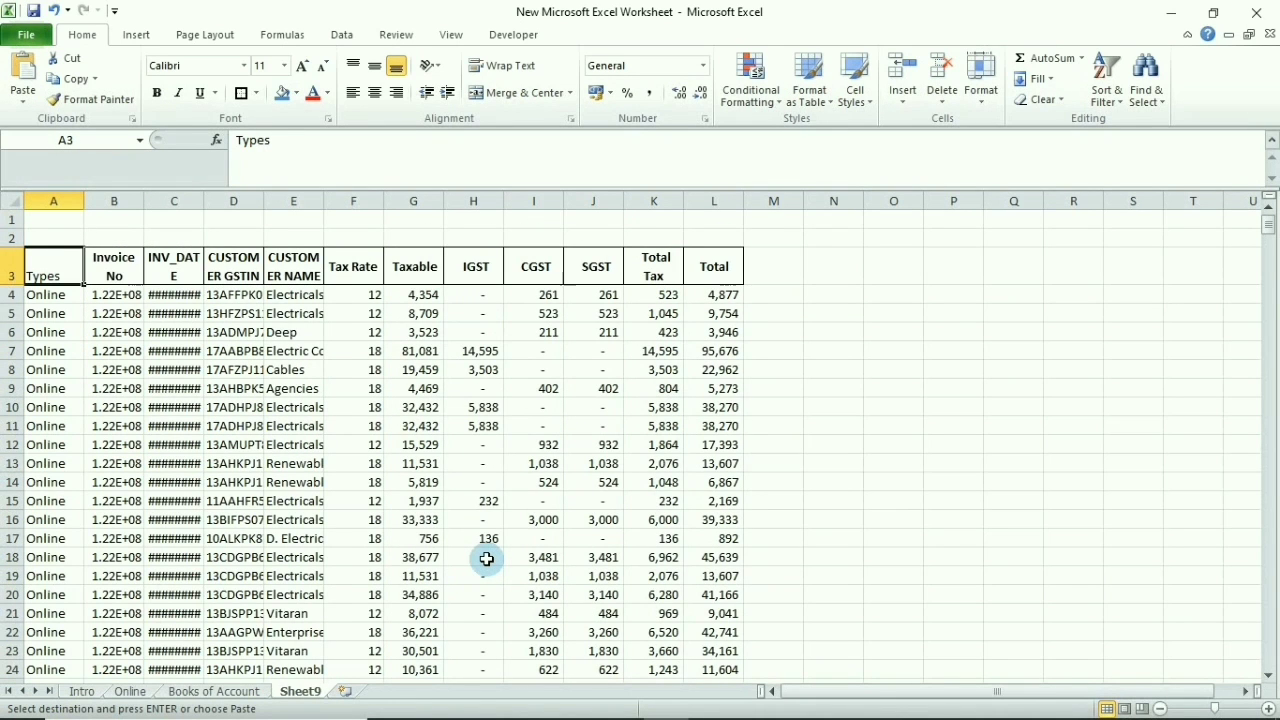
key("Down")
key("ctrl+Down")
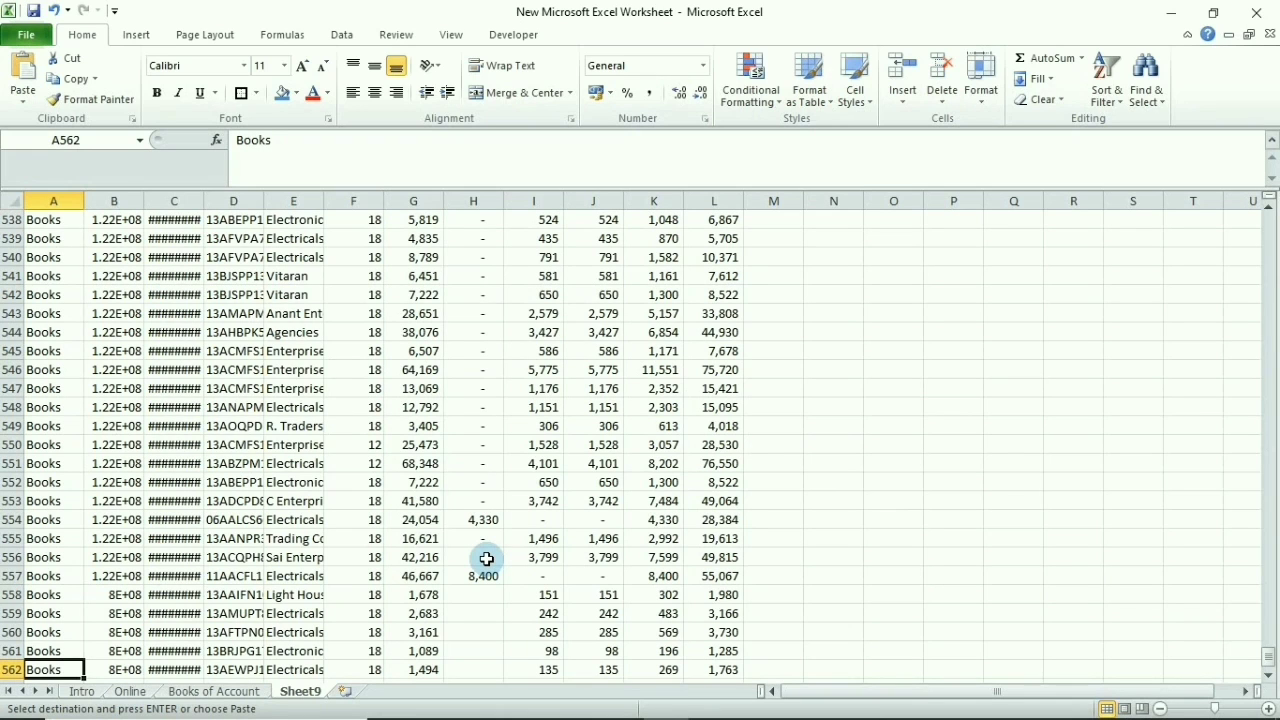
Select the combined data range A3:L562 on Sheet9
key("ctrl+Up")
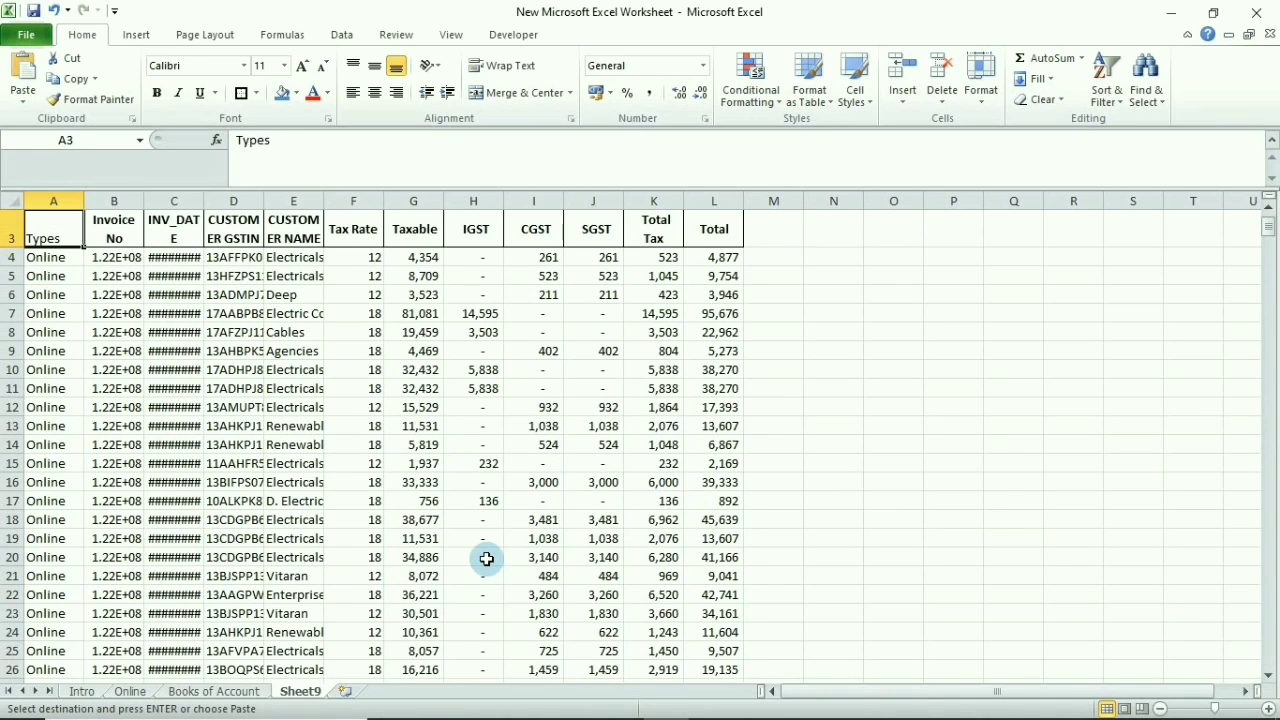
key("Right")
key("ctrl+Up")
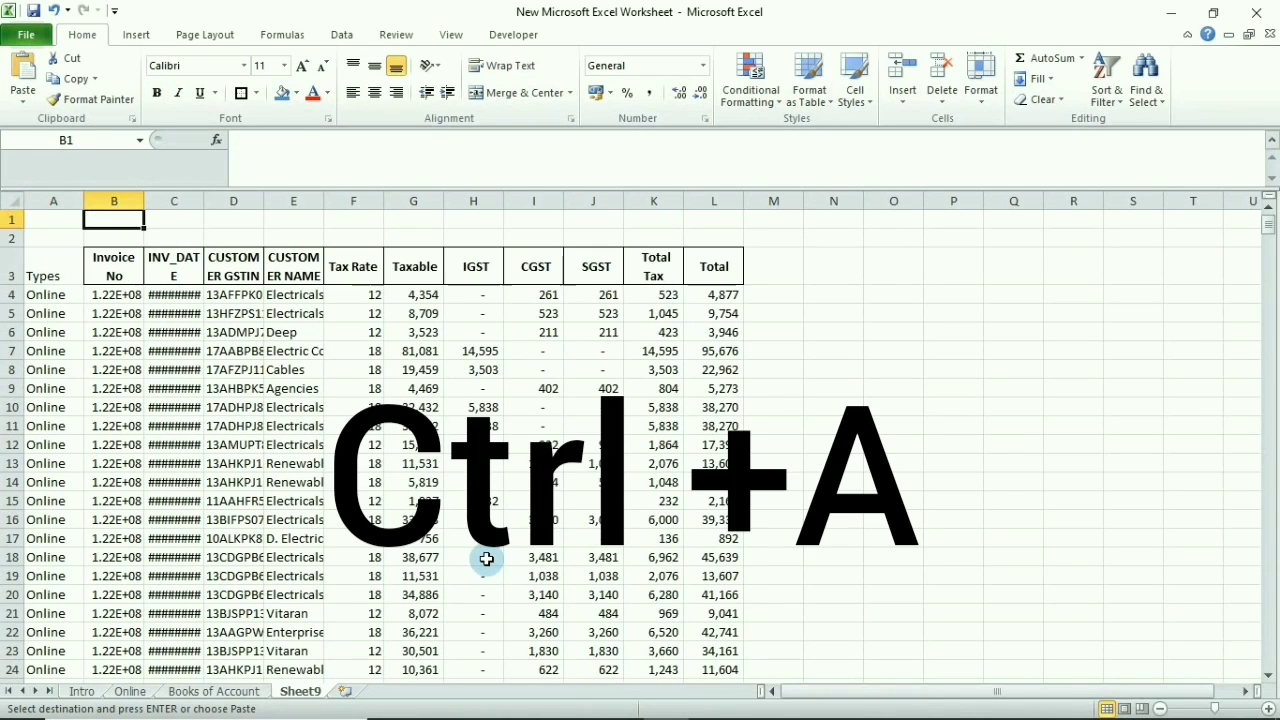
key("ctrl+Down")
key("ctrl+a")
key("Up")
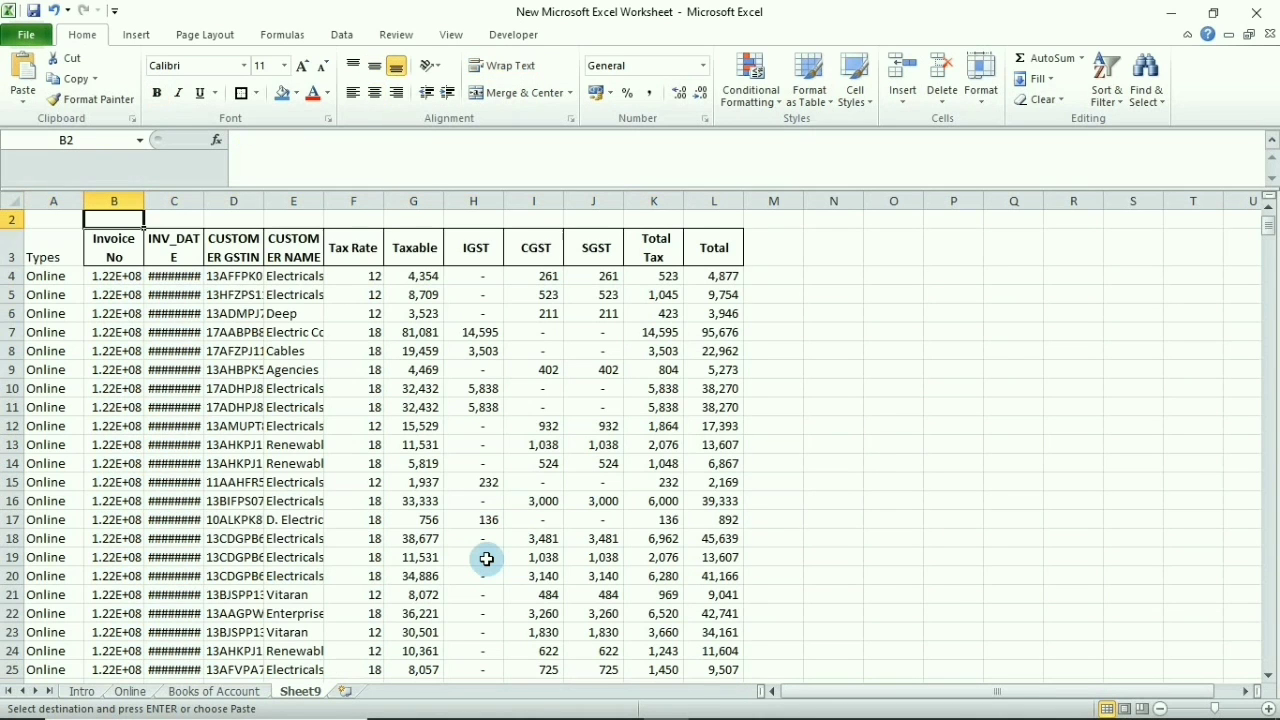
key("Down")
key("Left")
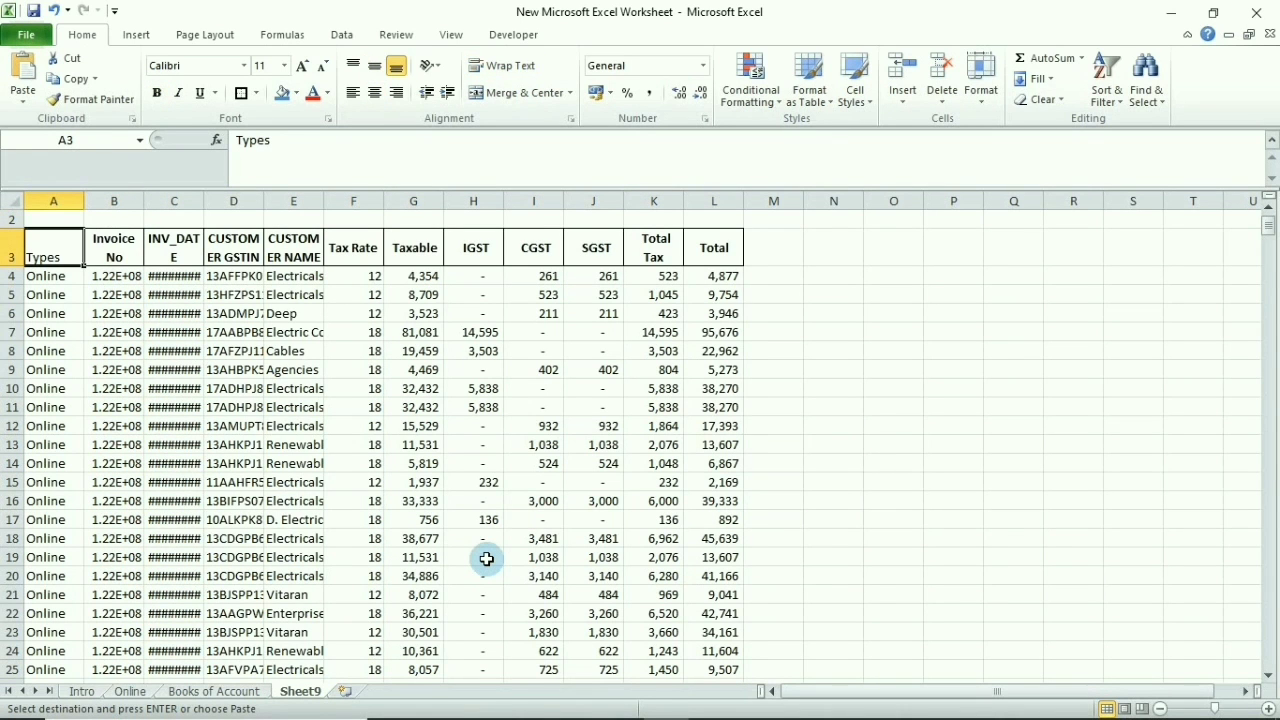
key("ctrl+shift+Right")
key("ctrl+shift+Down")
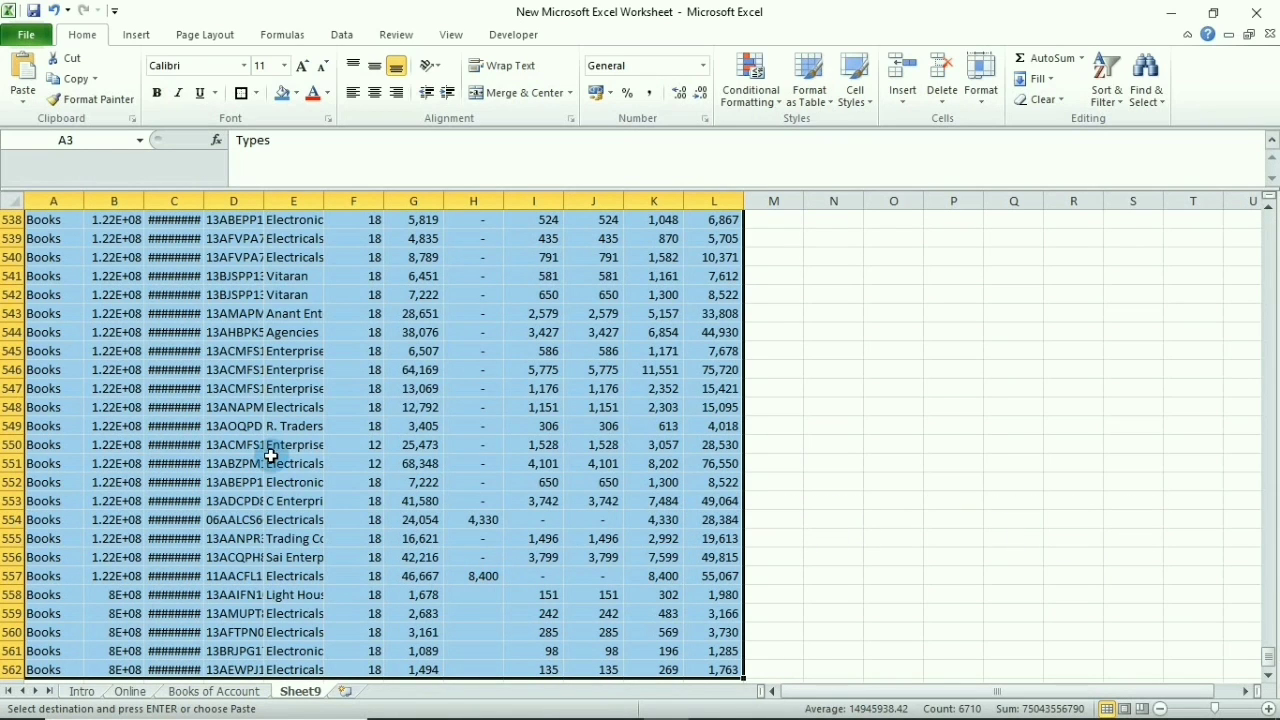
Insert a PivotTable from the selection on a new worksheet
left_click(140, 38)
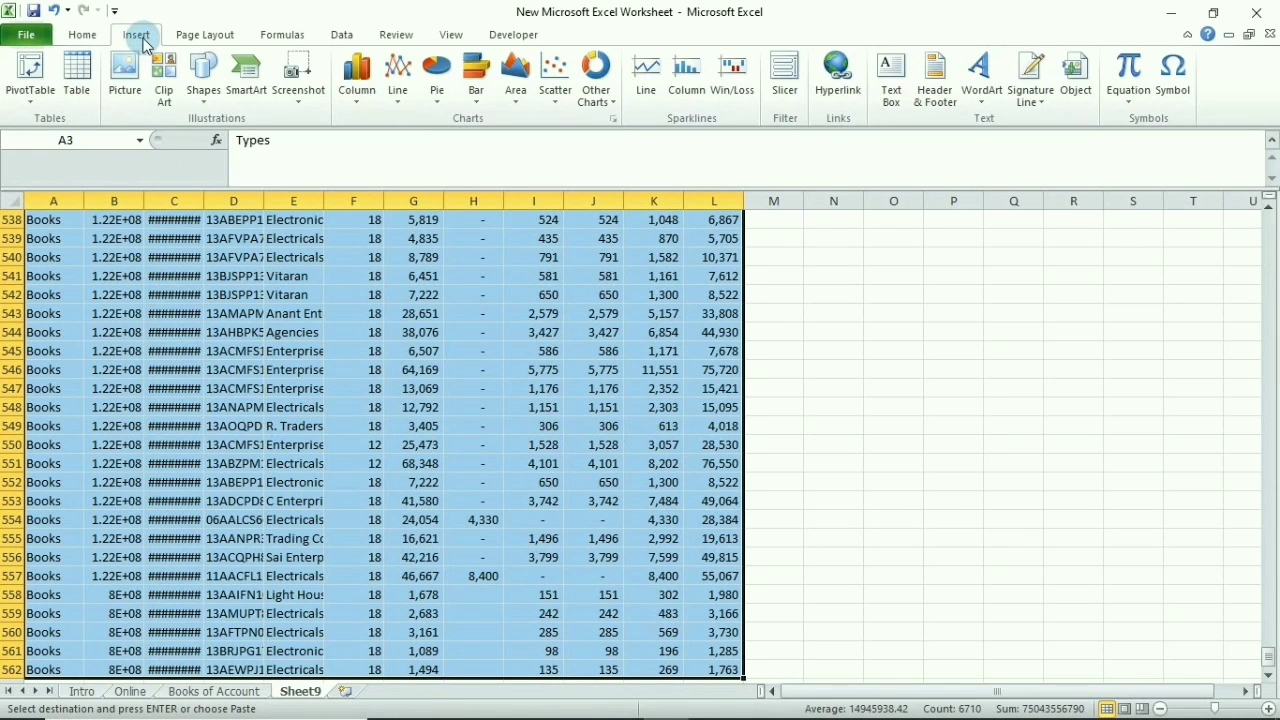
left_click(30, 78)
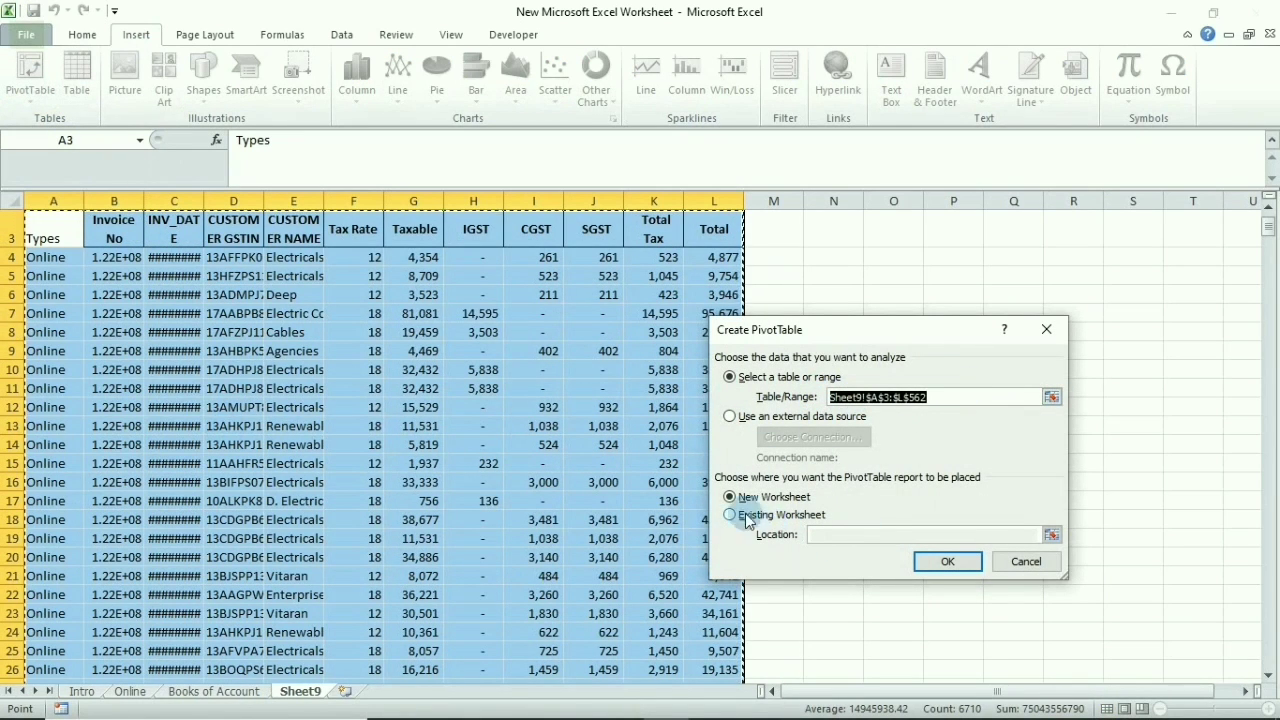
left_click(966, 566)
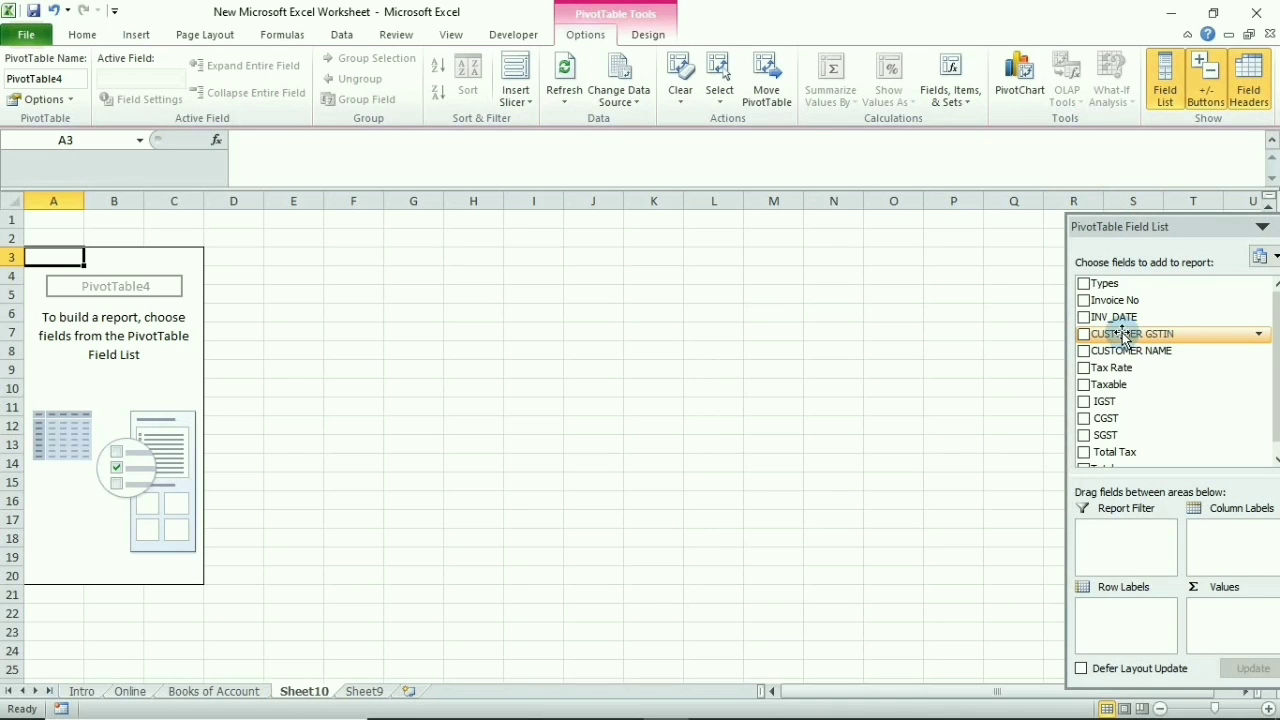
Put CUSTOMER GSTIN in rows, Sum of Total Tax in values, and Types in columns
left_click_drag(1124, 338, 1128, 609)
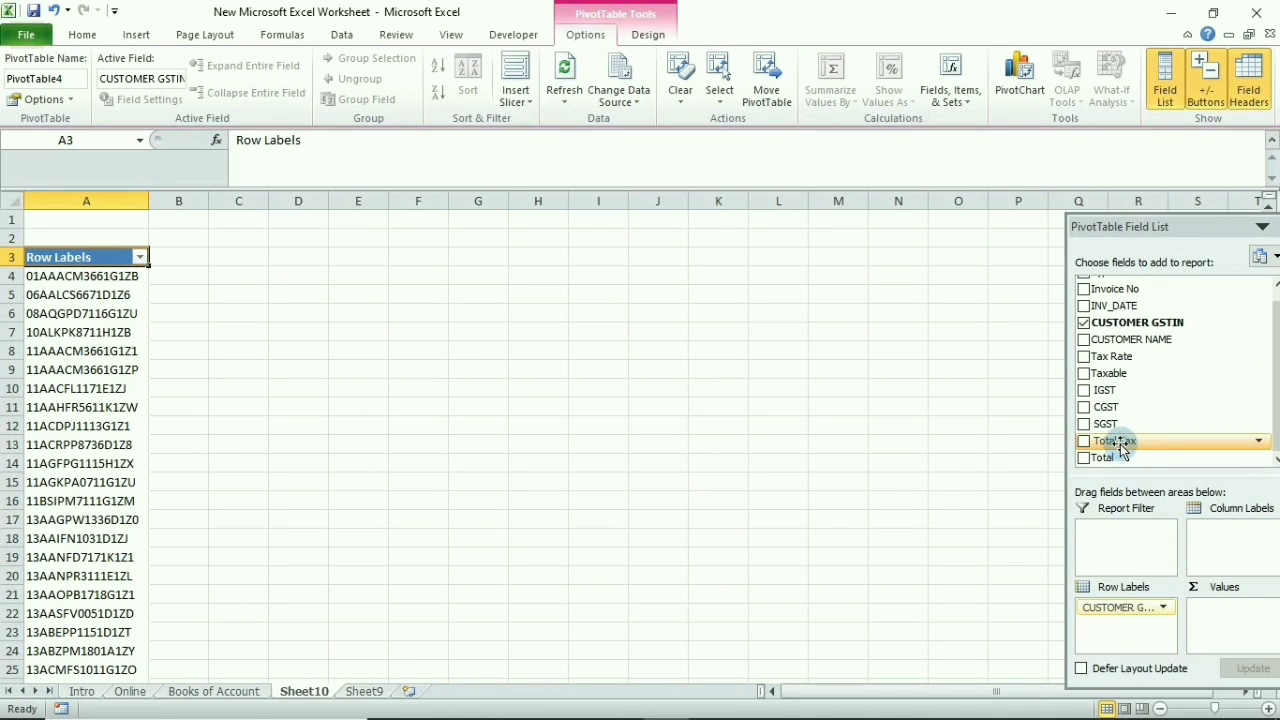
left_click_drag(1122, 445, 1228, 618)
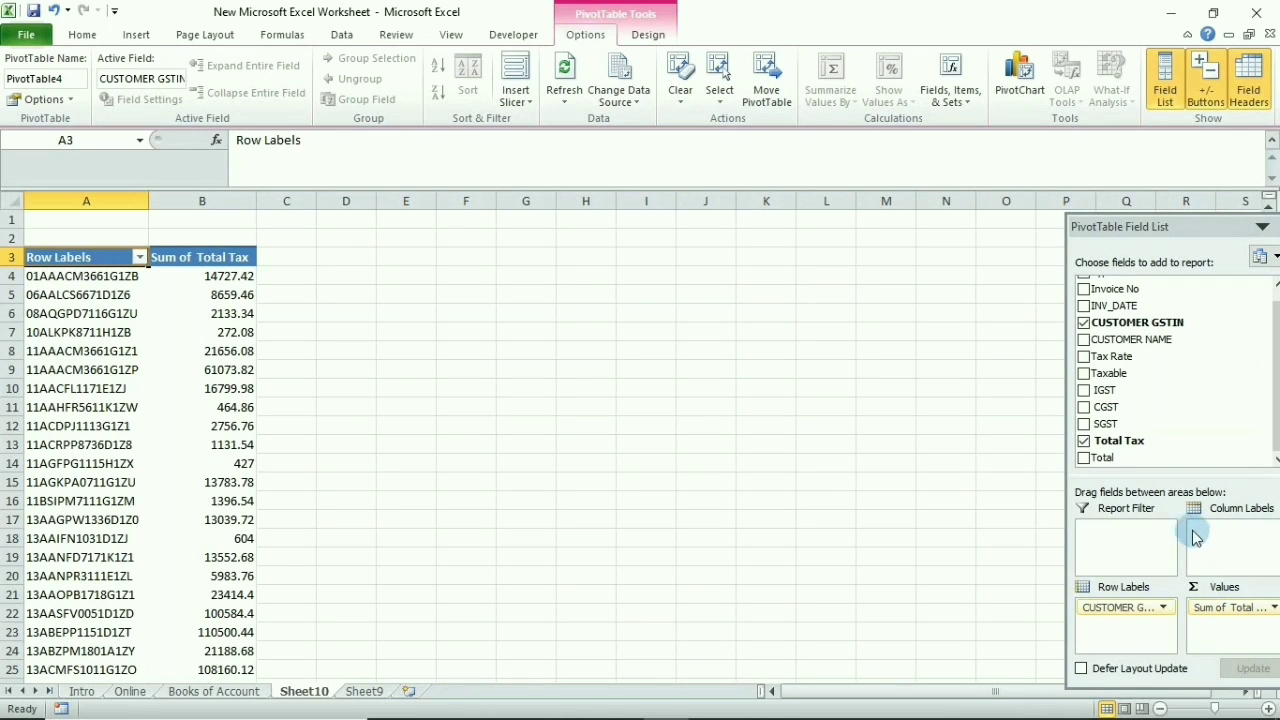
scroll(1275, 363, "up", 1)
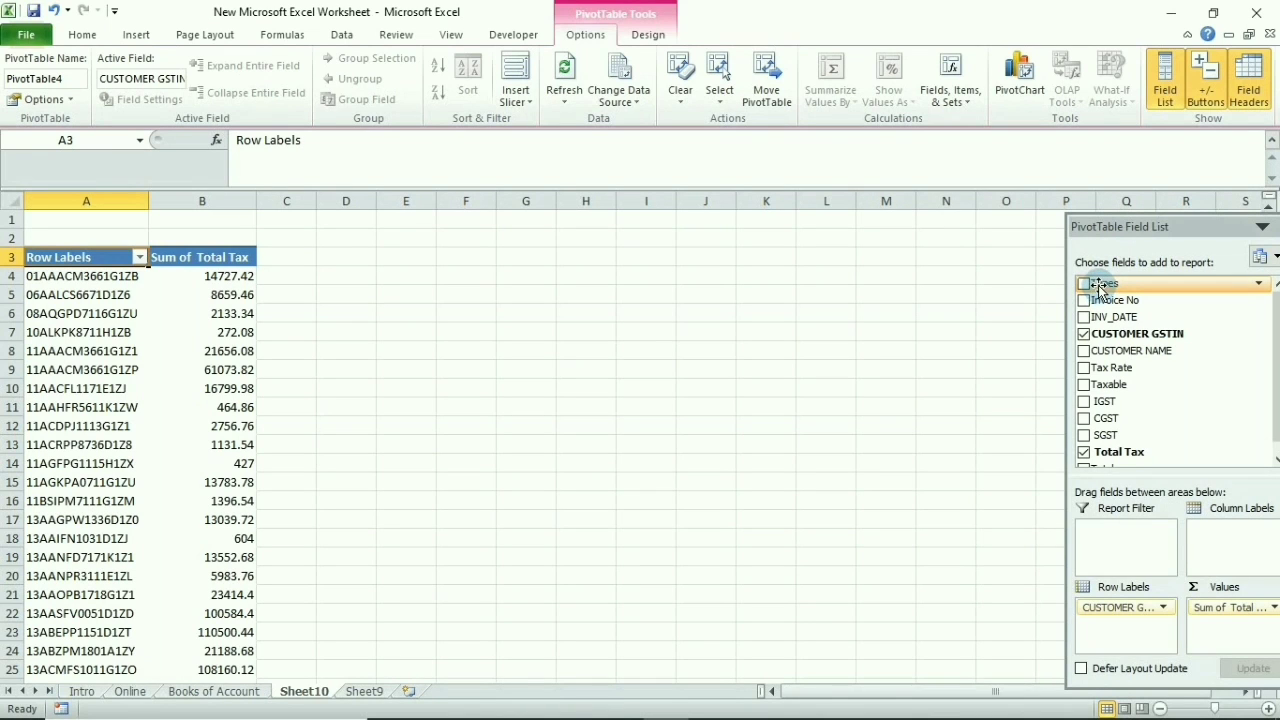
left_click_drag(1099, 285, 1250, 556)
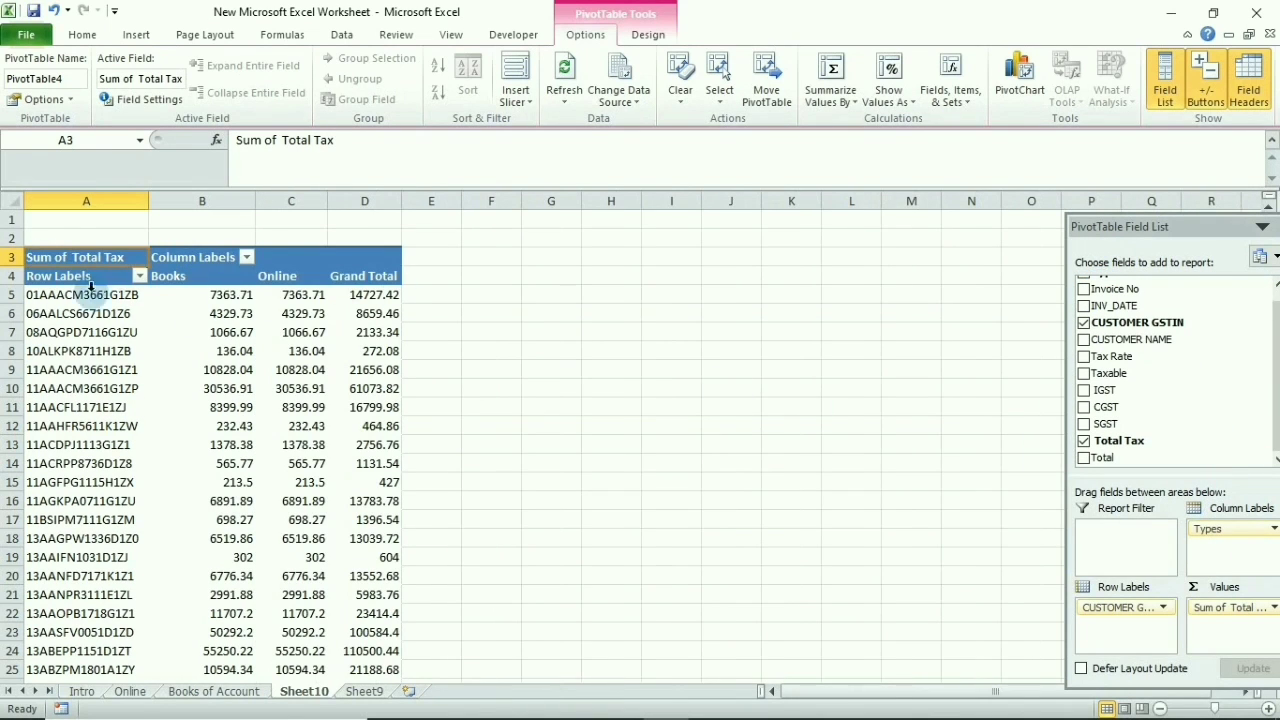
left_click(248, 353)
Copy the pivot table and paste it back over itself as values only
key("ctrl+a")
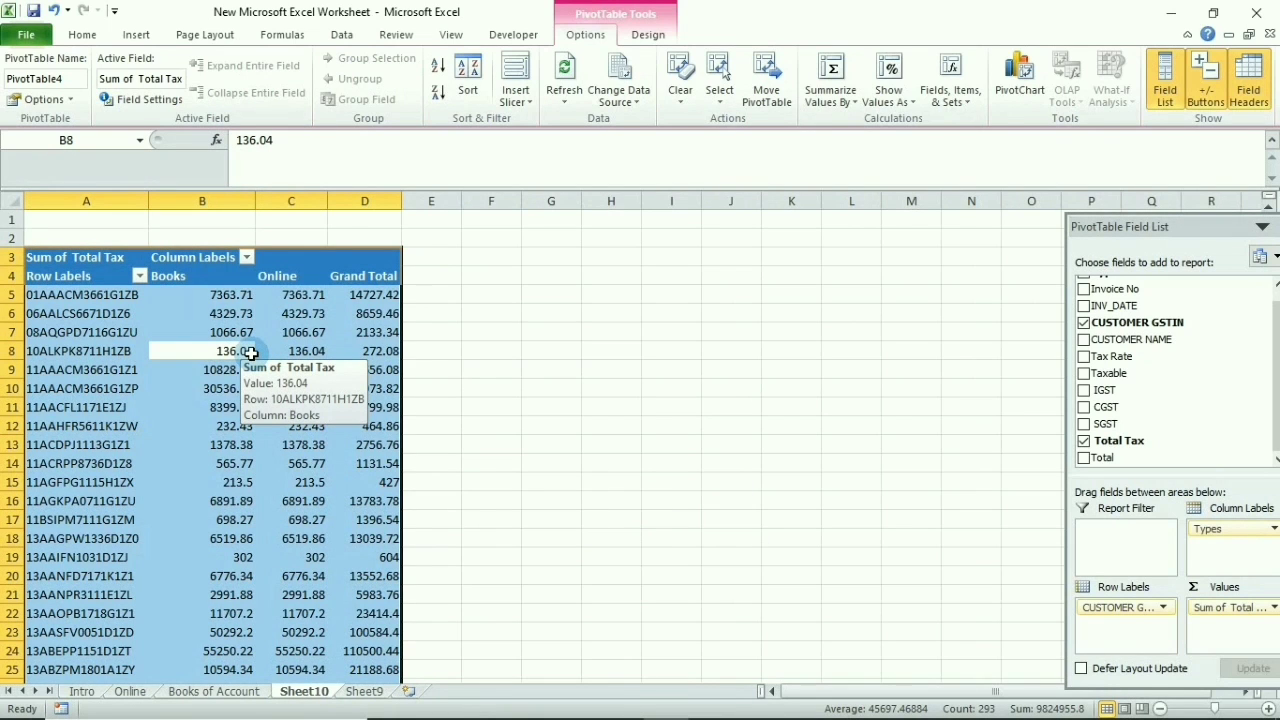
key("ctrl+c")
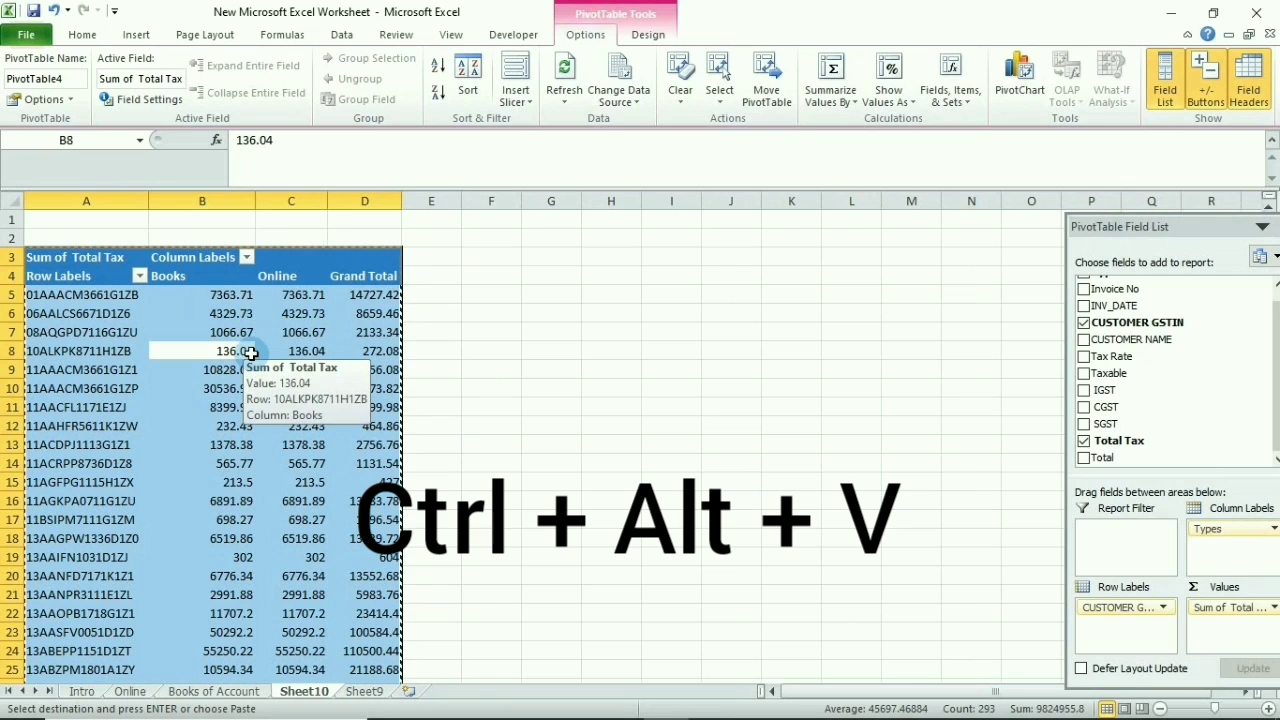
key("ctrl+alt+v")
key("v")
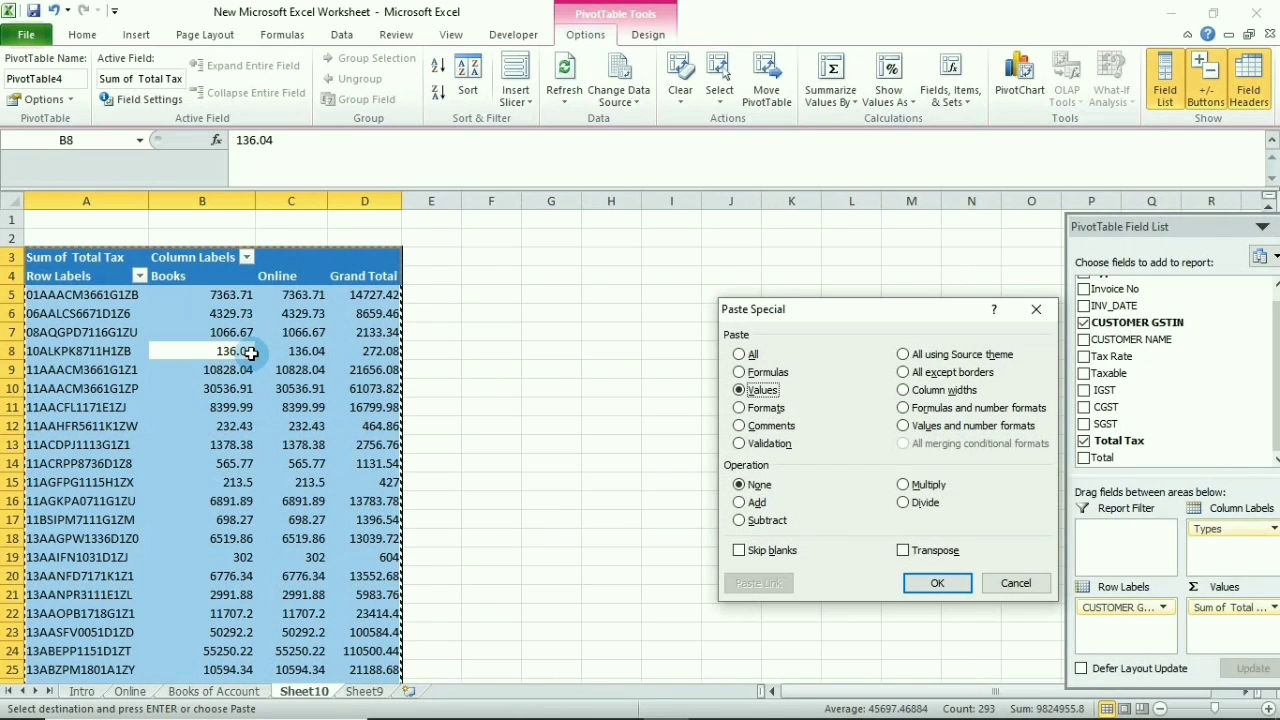
key("Return")
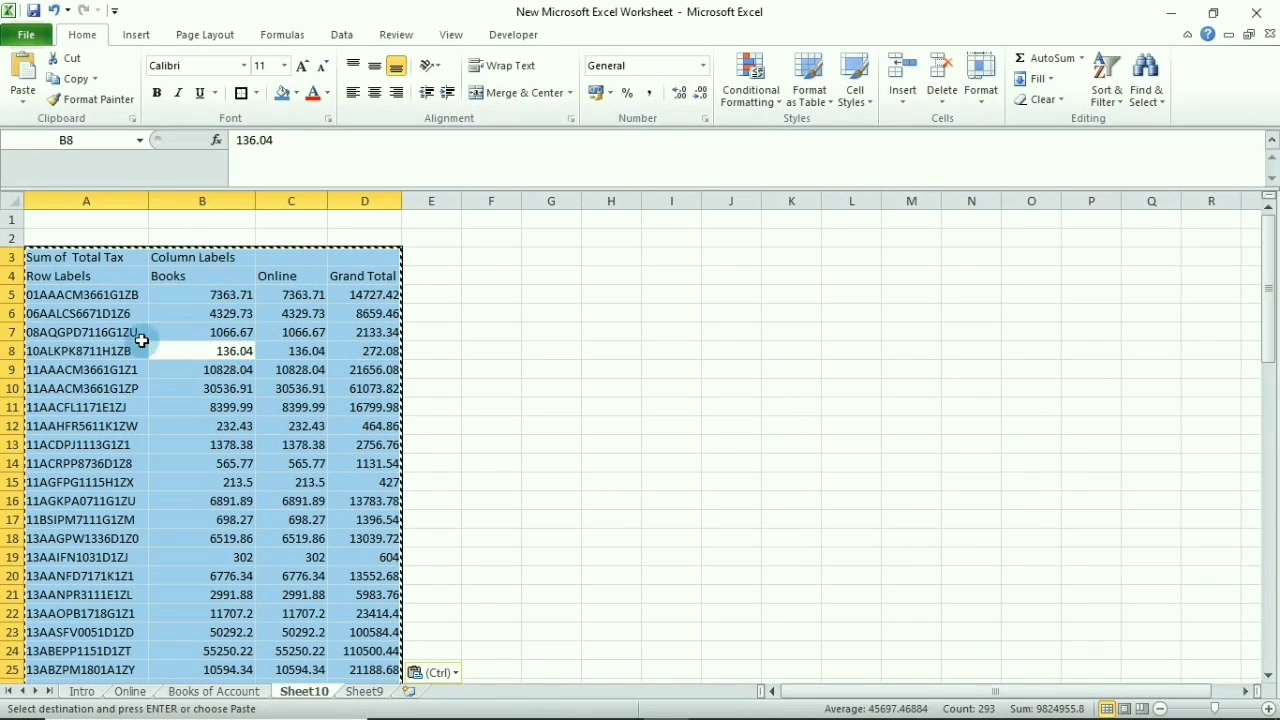
left_click(174, 281)
Review the GSTIN, Books and Online values, then rename the Grand Total heading in D4 to Difference
left_click(91, 279)
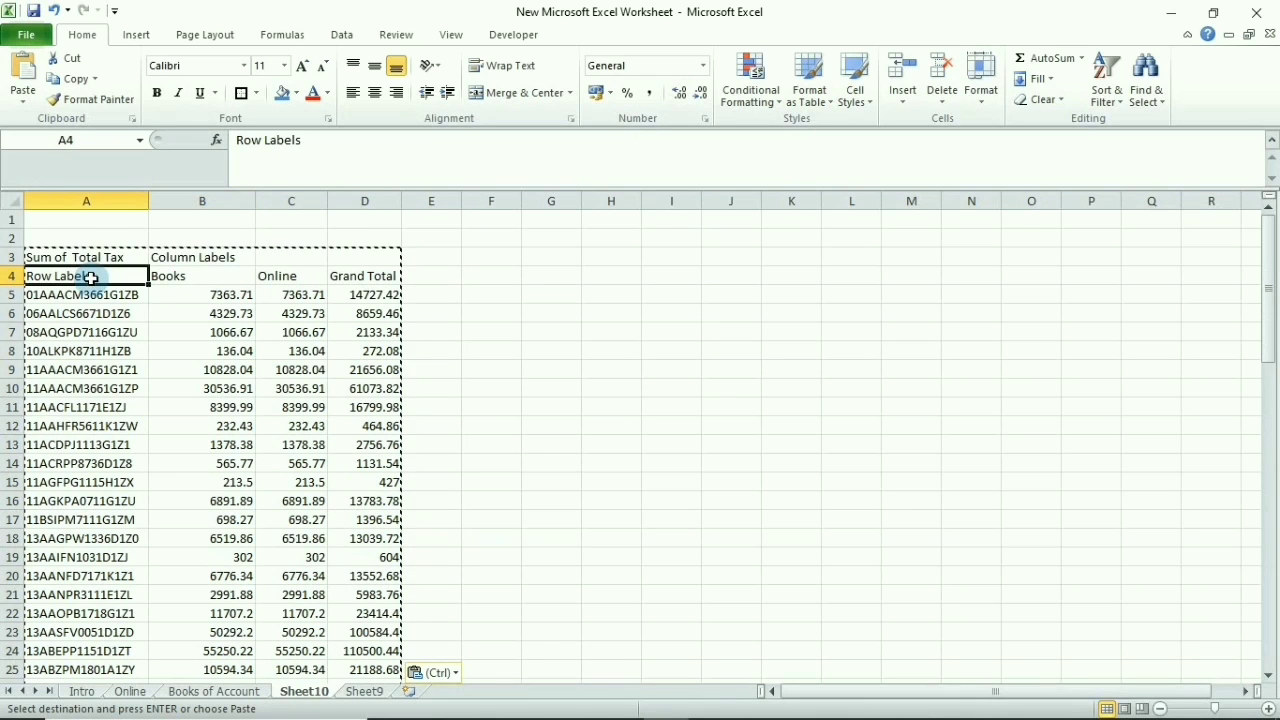
left_click(91, 300)
left_click_drag(91, 300, 91, 428)
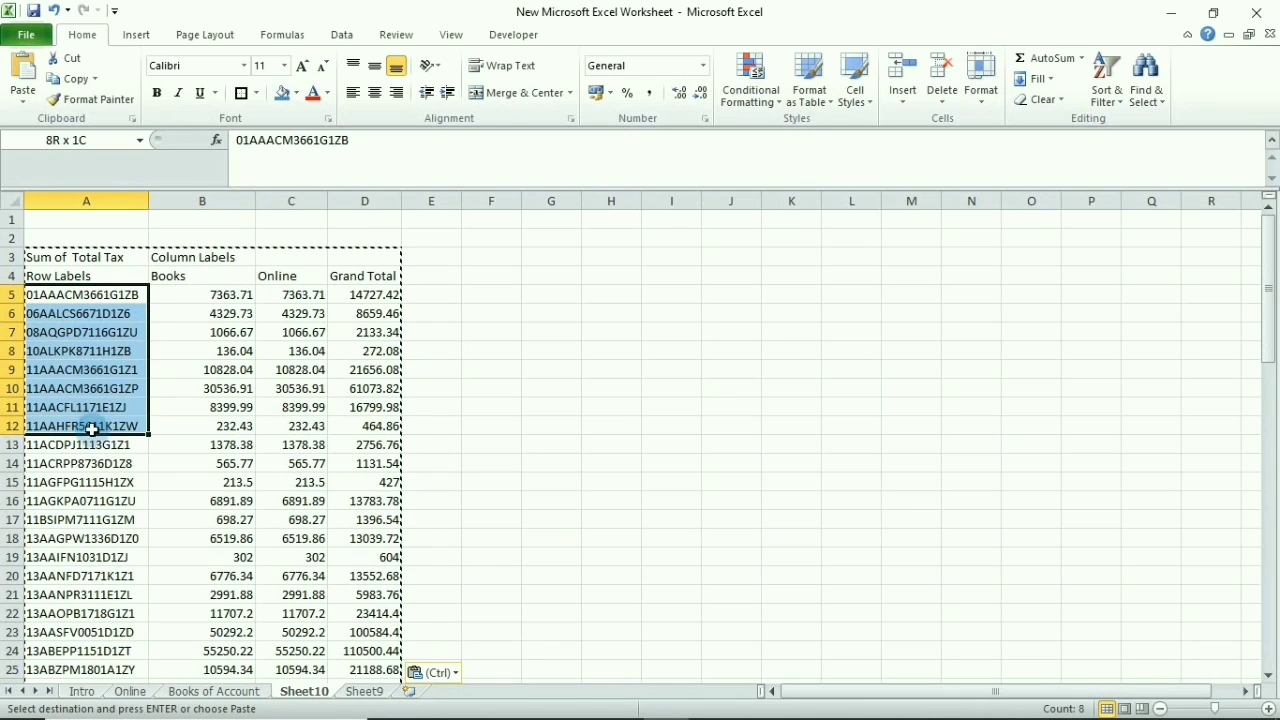
left_click(197, 277)
left_click_drag(199, 290, 250, 404)
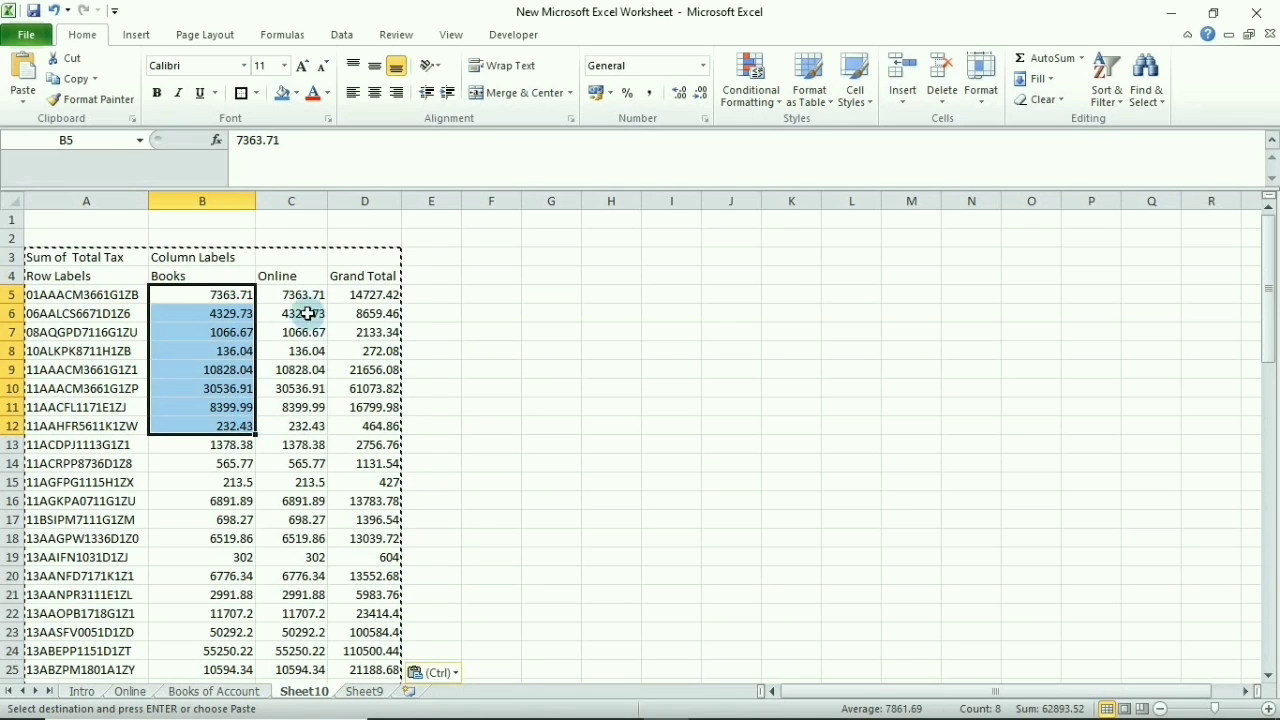
left_click(286, 276)
left_click_drag(292, 294, 308, 352)
left_click(357, 283)
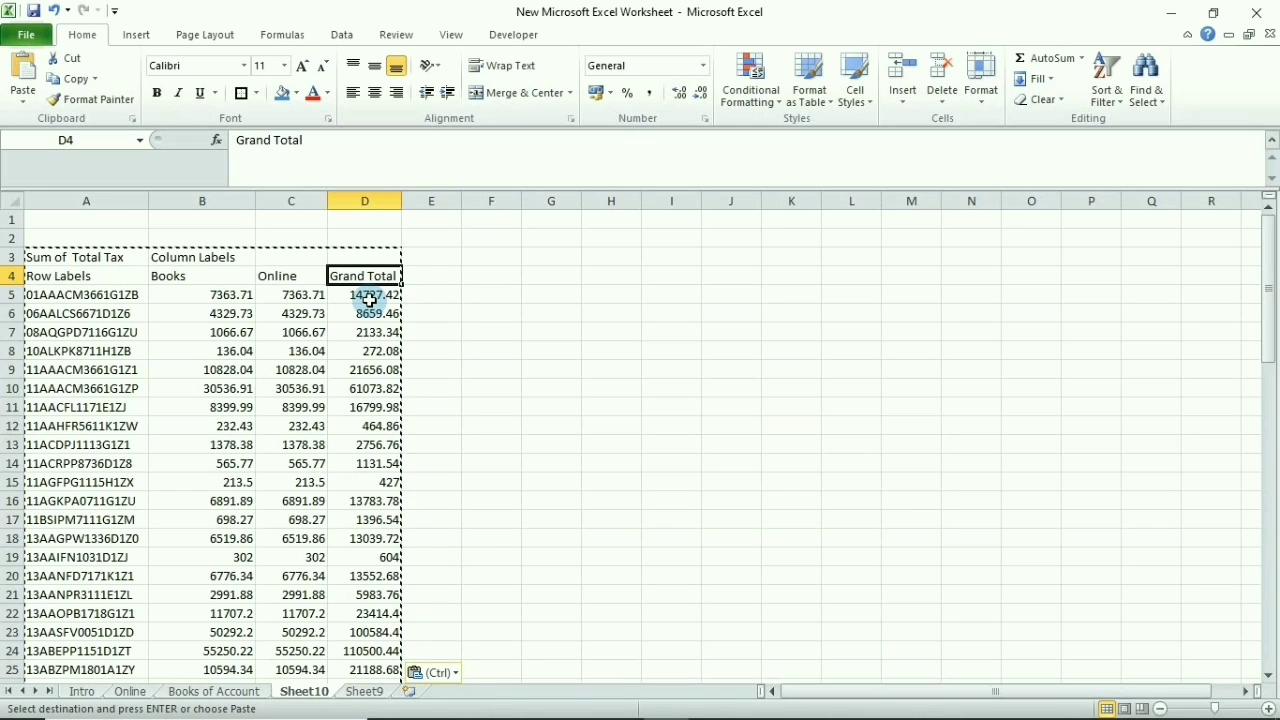
type("Difference")
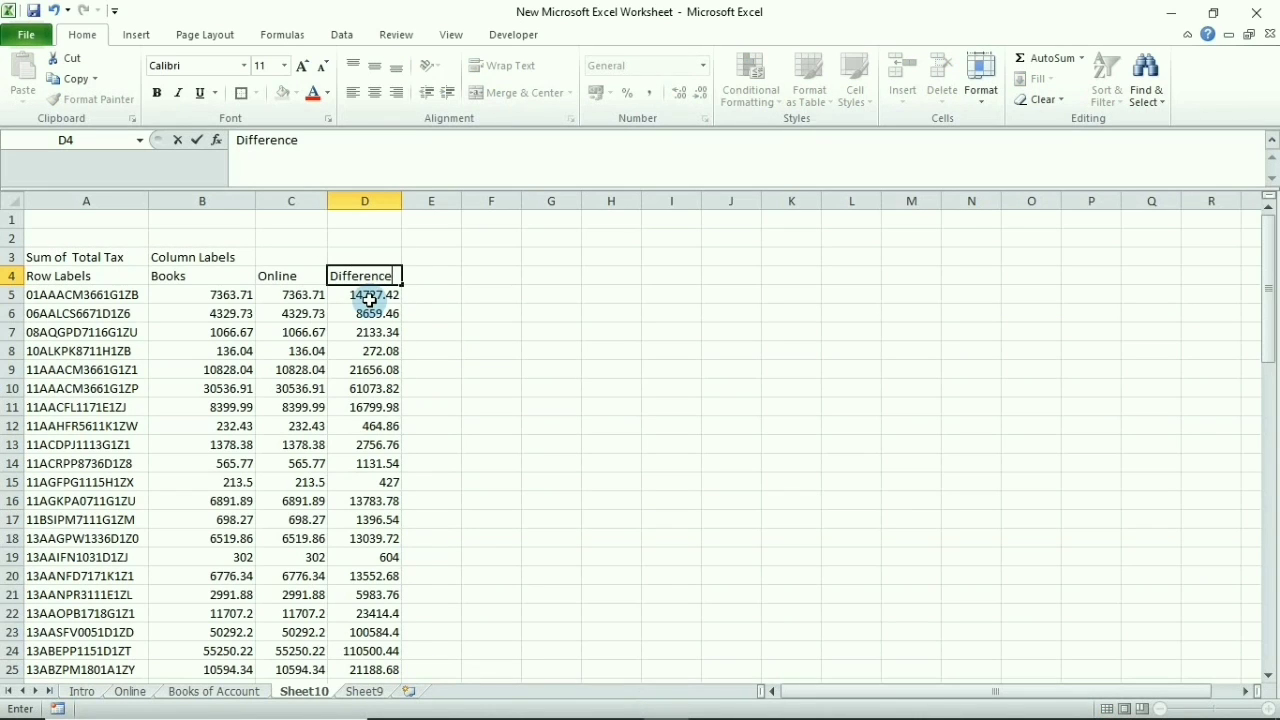
Enter the formula =B5-C5 in D5 under Difference
left_click(370, 300)
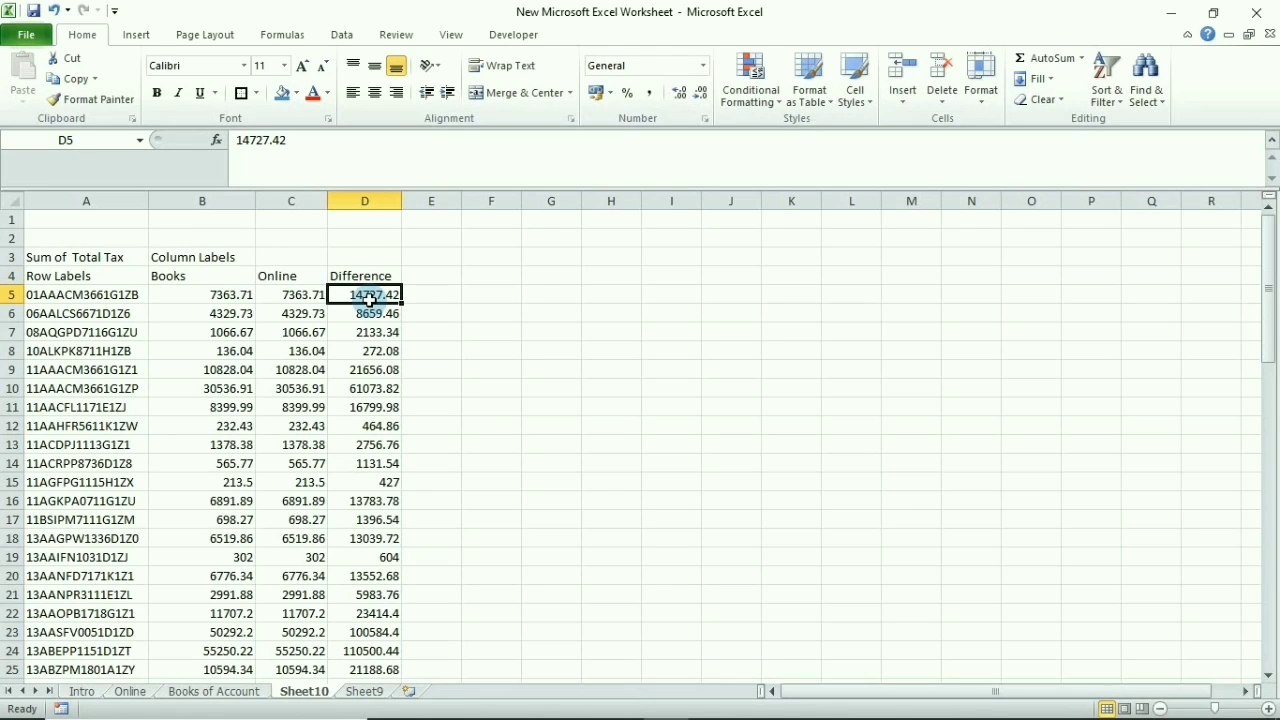
type("=")
key("Left")
key("Left")
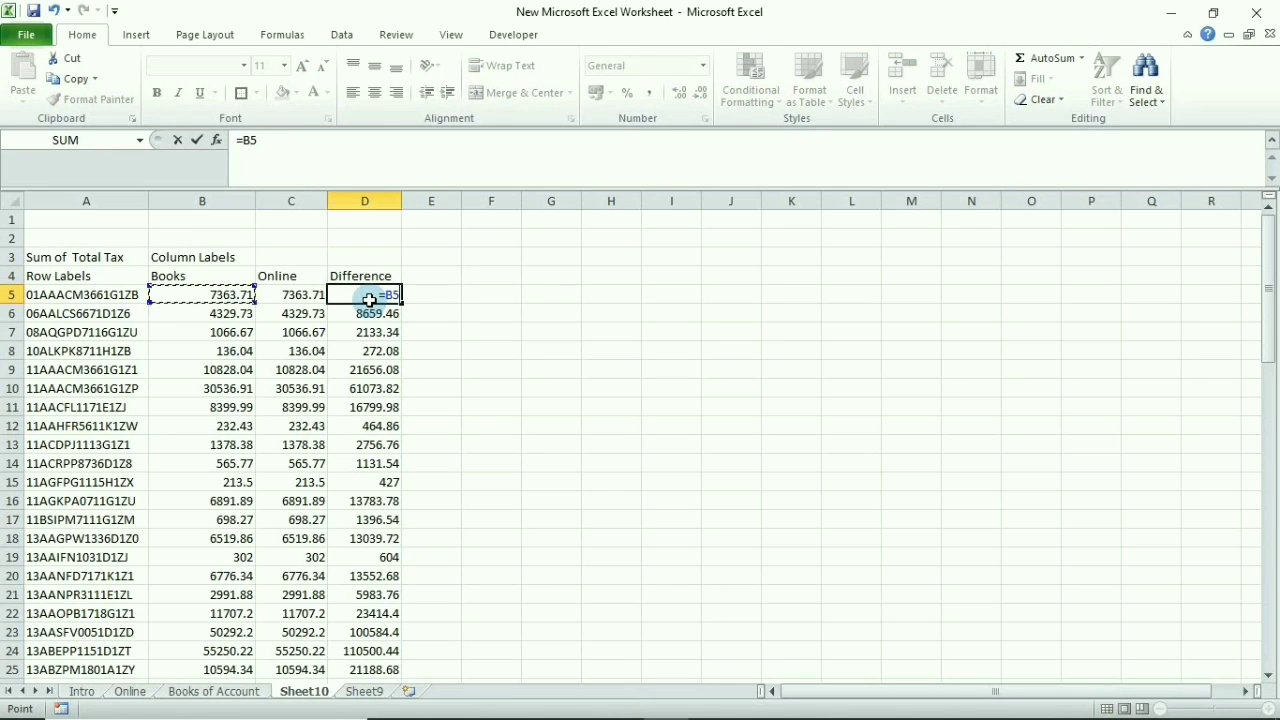
type("-")
key("Left")
key("Return")
Copy =B5-C5 down D5:D76 to Grand Total, then select the whole table
left_click(370, 300)
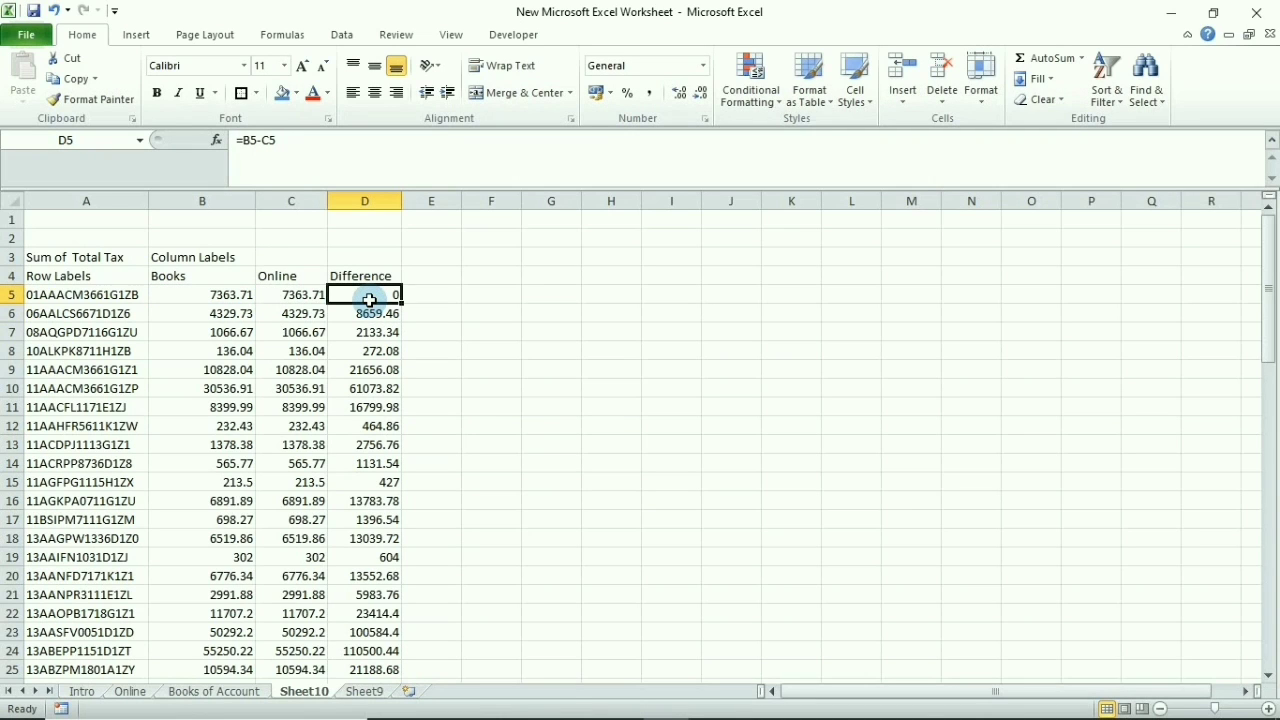
key("ctrl+c")
key("ctrl+shift+Down")
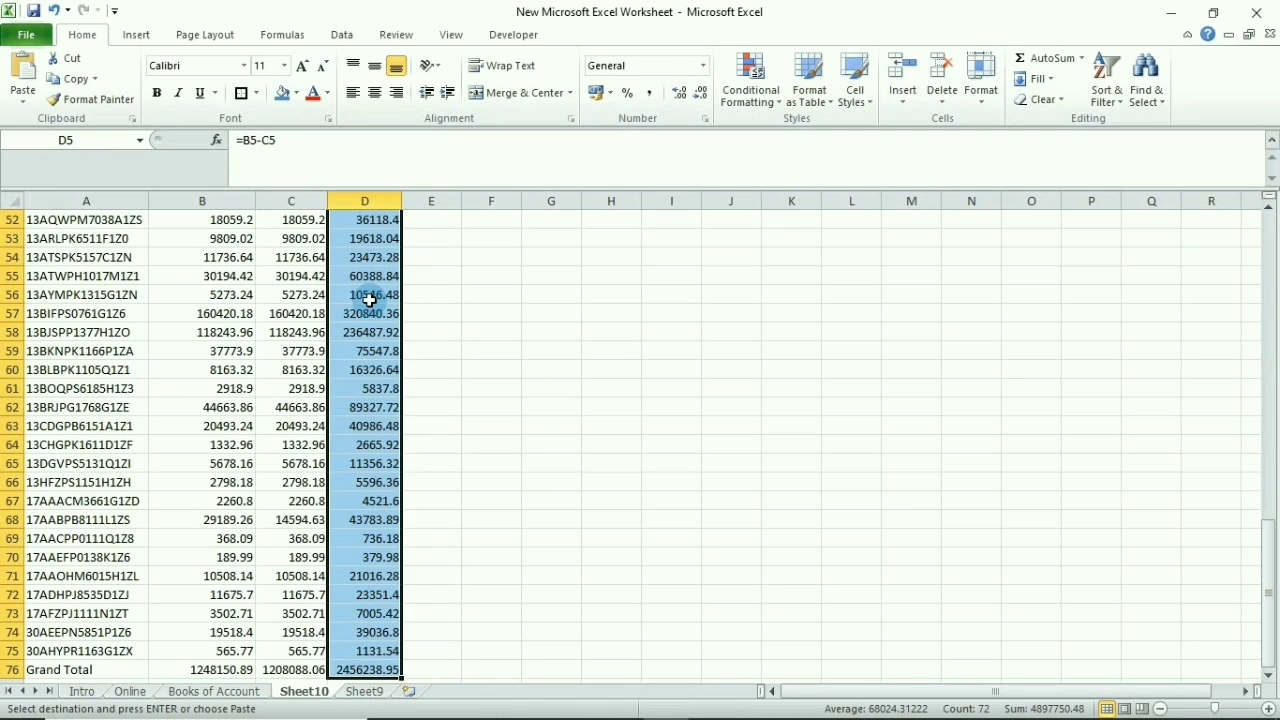
key("ctrl+v")
key("Up")
key("ctrl+Left")
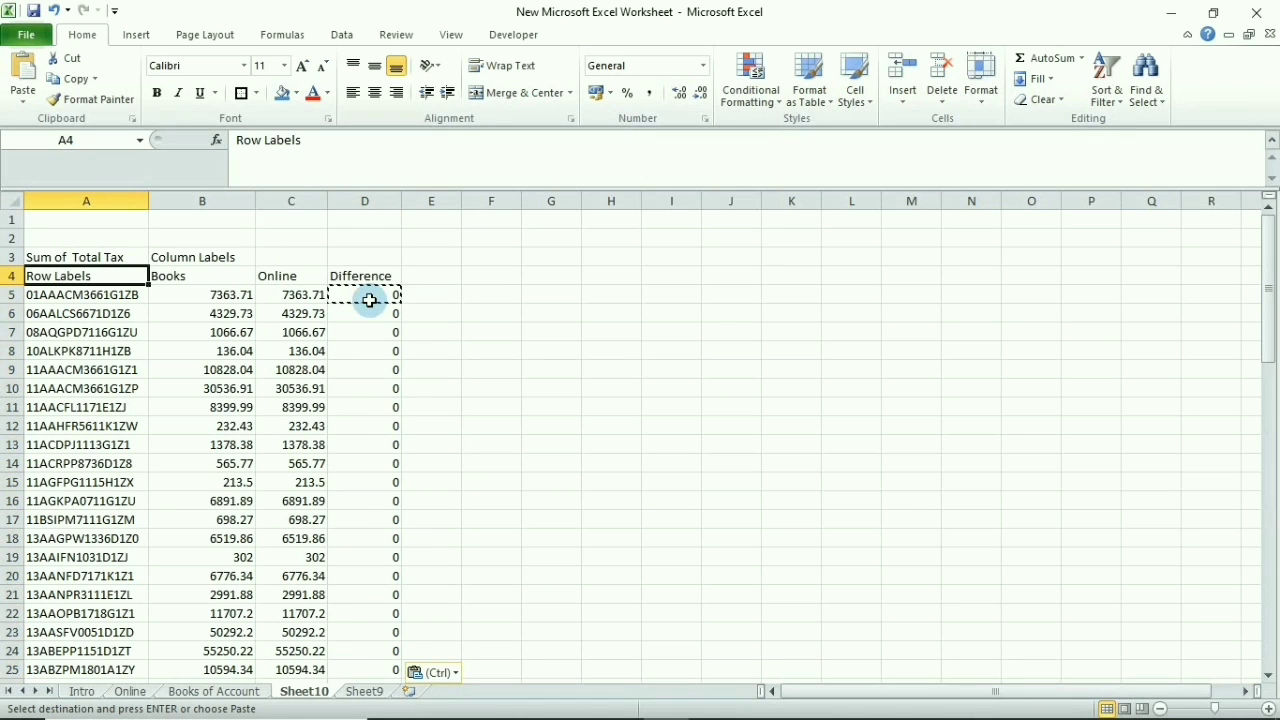
key("ctrl+shift+Right")
key("ctrl+shift+Down")
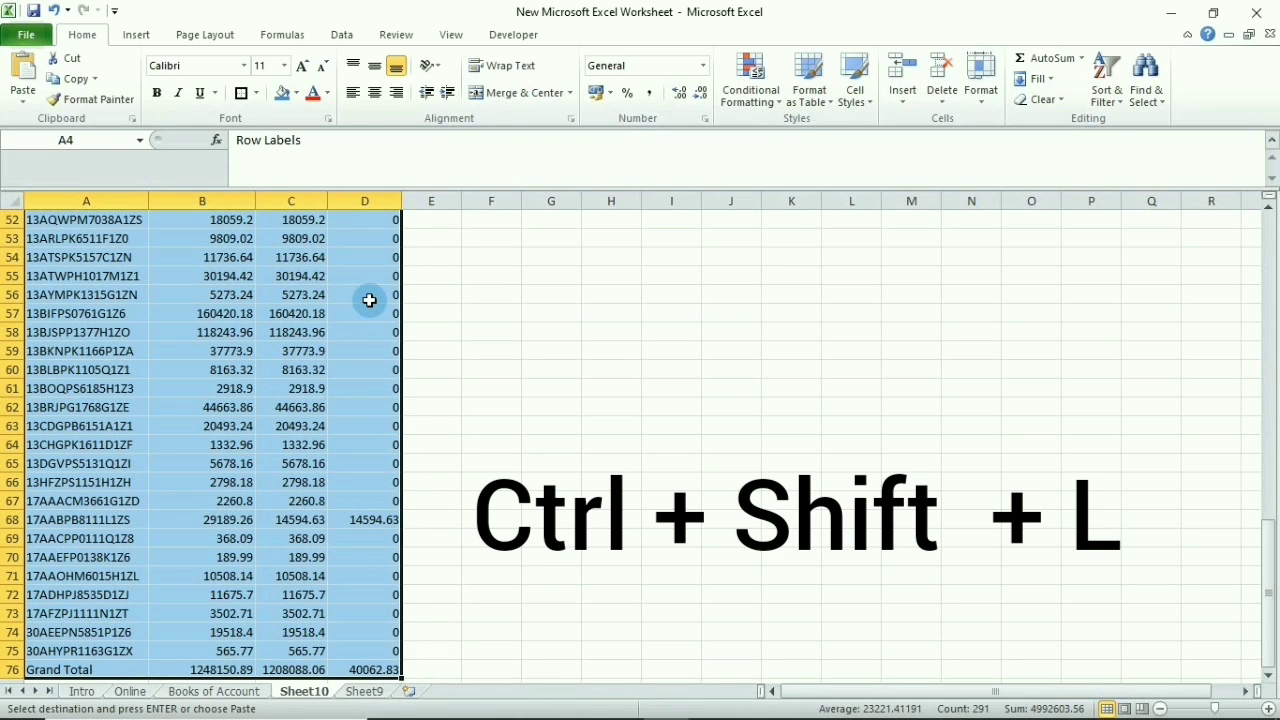
Turn on header filters for the pivot table and go to the Difference column
key("ctrl+shift+l")
key("Up")
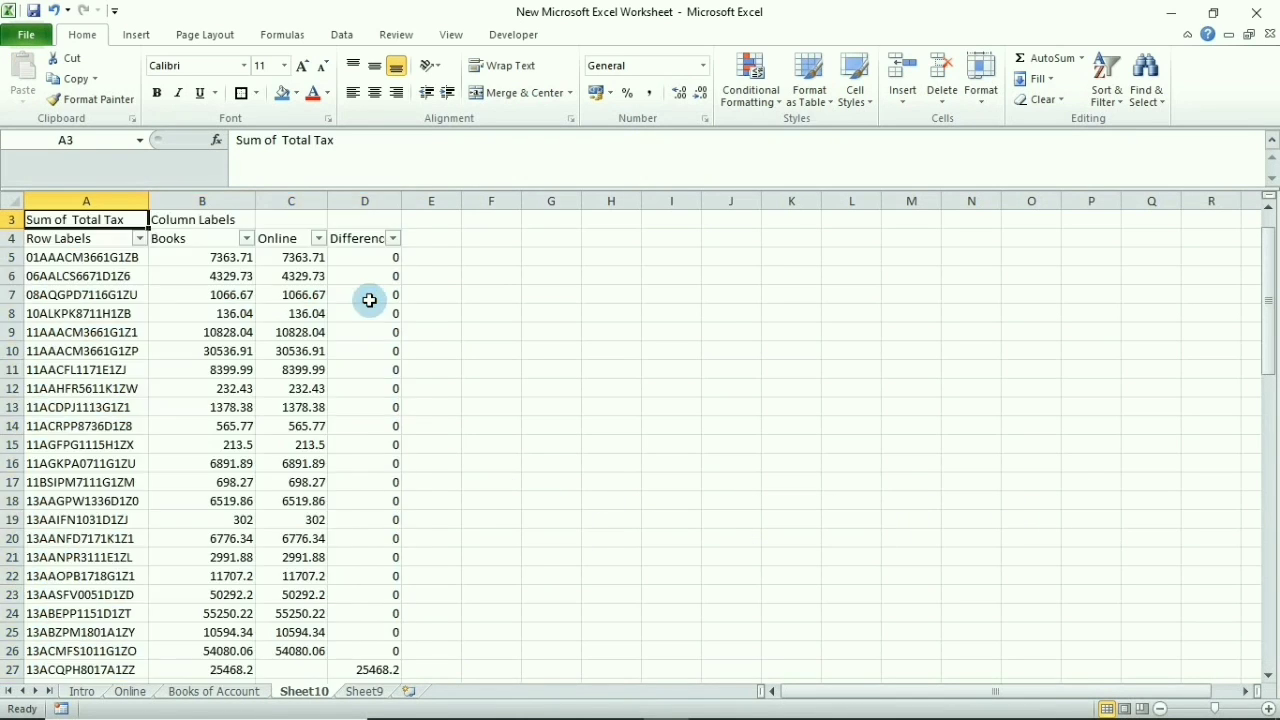
key("Down")
key("ctrl+Right")
key("alt+Down")
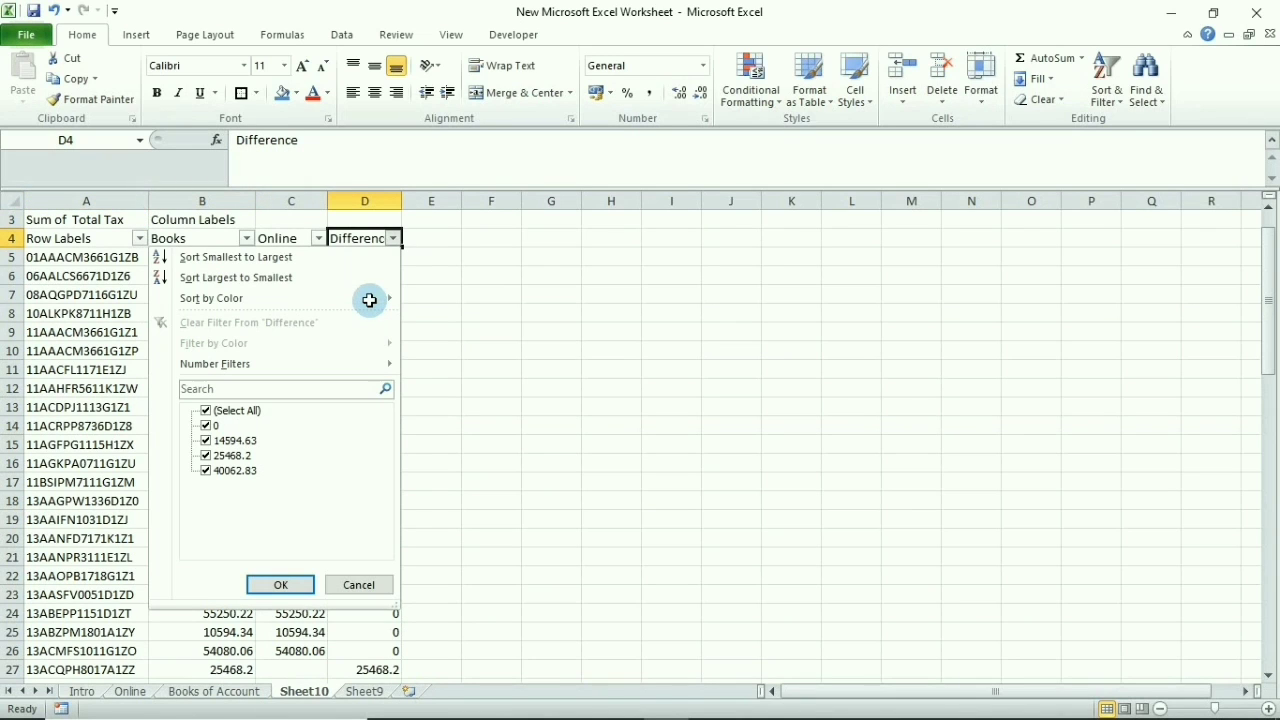
key("Escape")
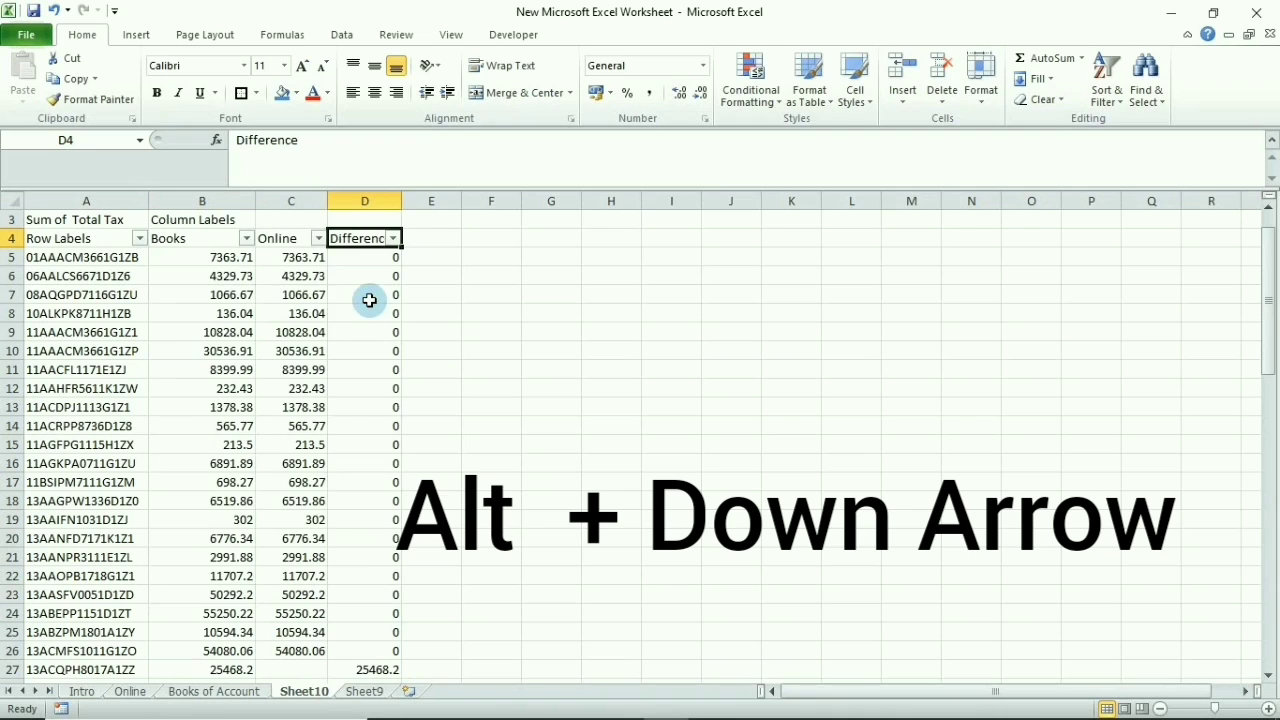
Filter Difference to keep only 14594.63, 25468.2 and 40062.83, hiding the zero rows
key("alt+Down")
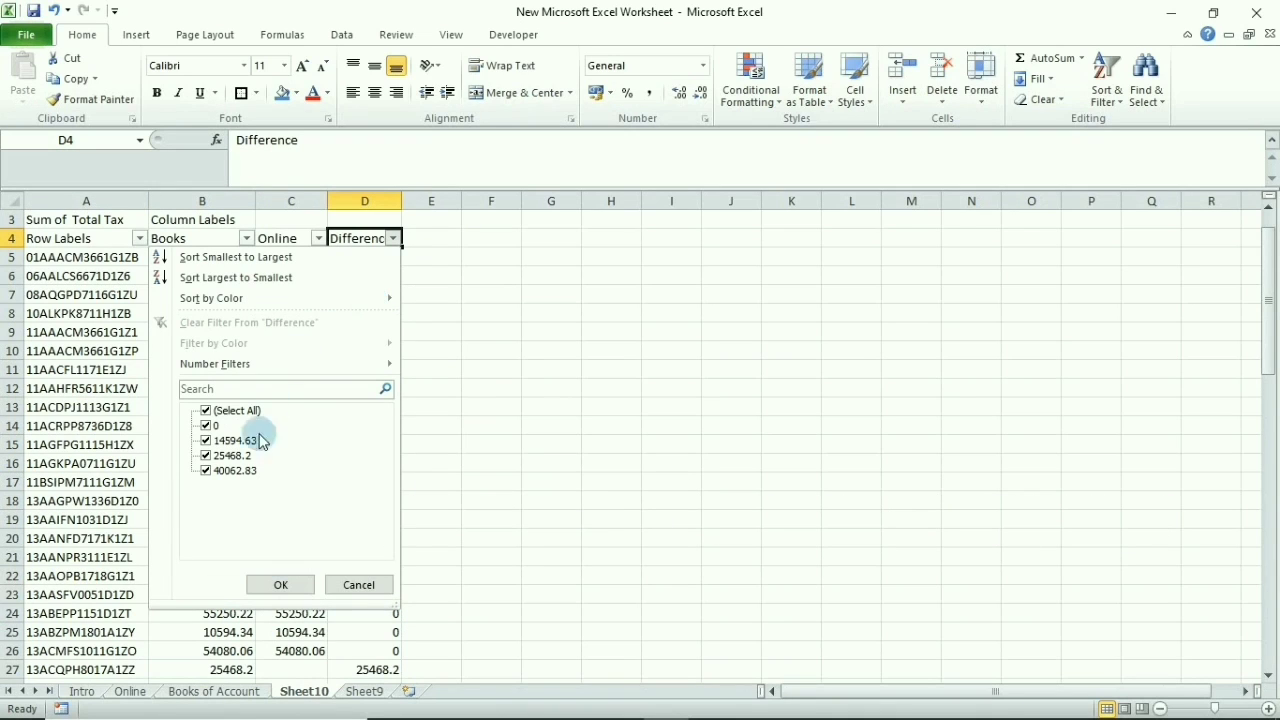
key("e")
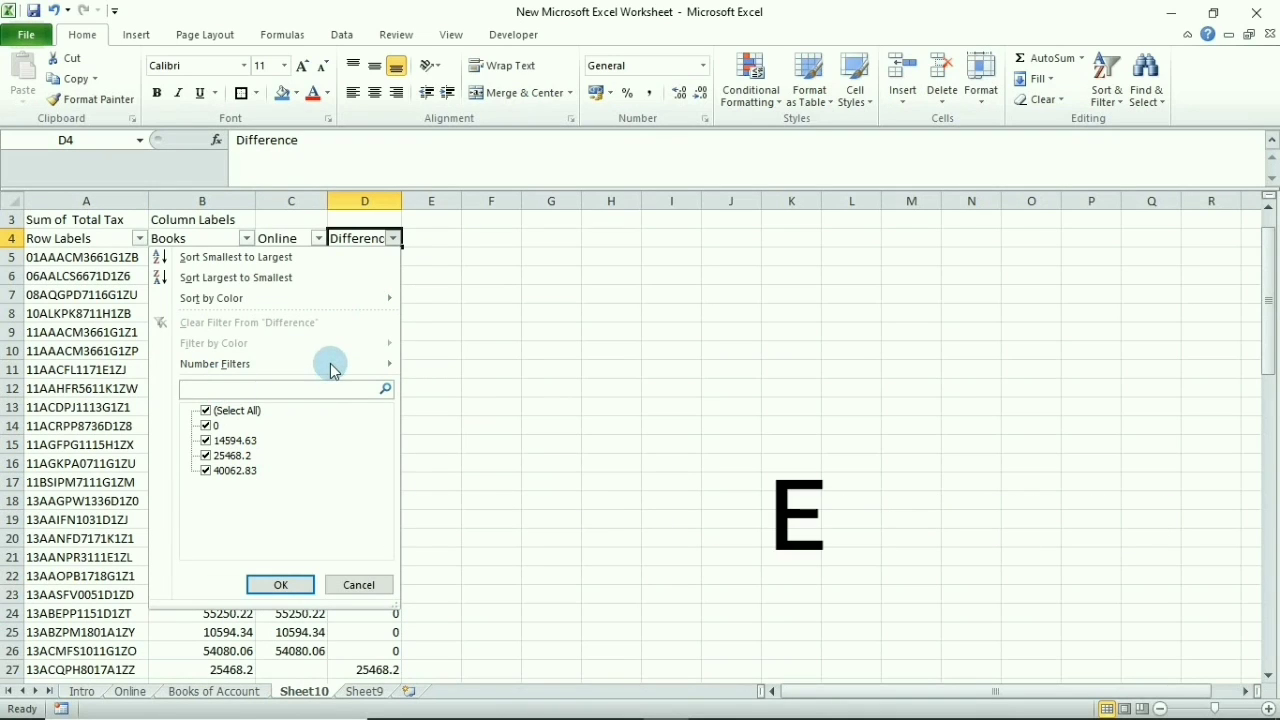
key("Tab")
key("space")
key("Down")
key("Down")
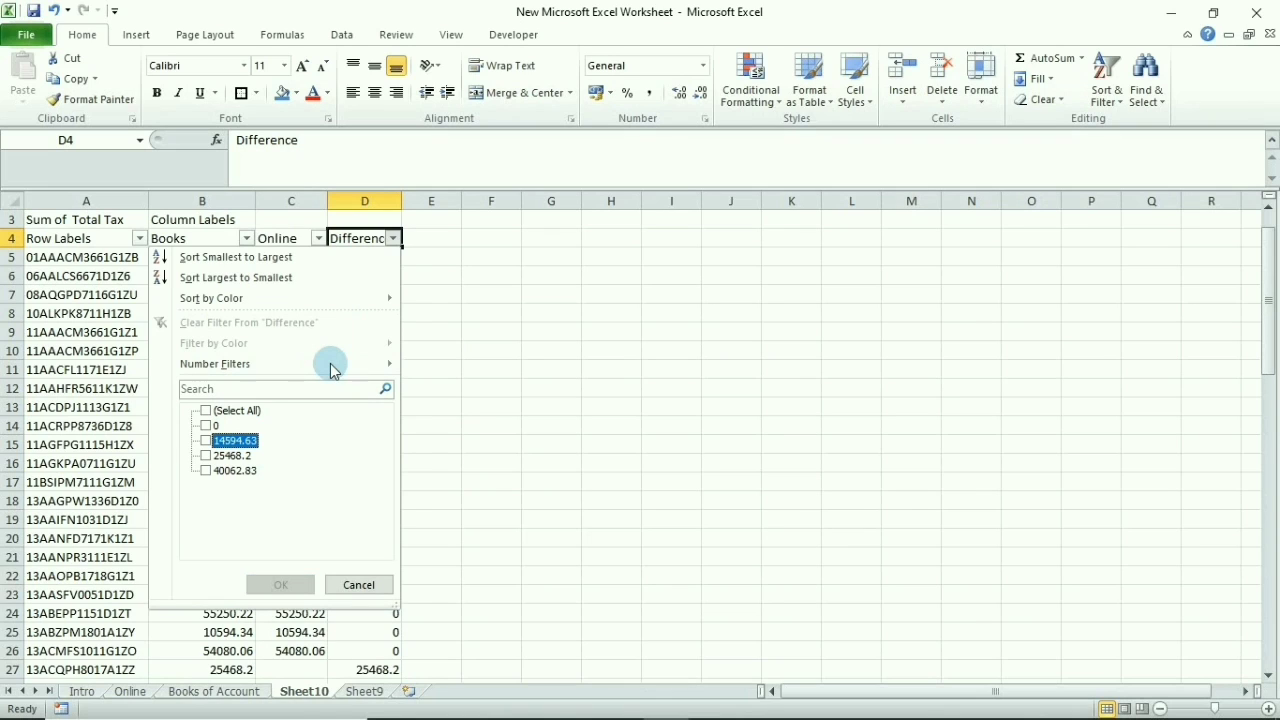
key("space")
key("Down")
key("space")
key("Down")
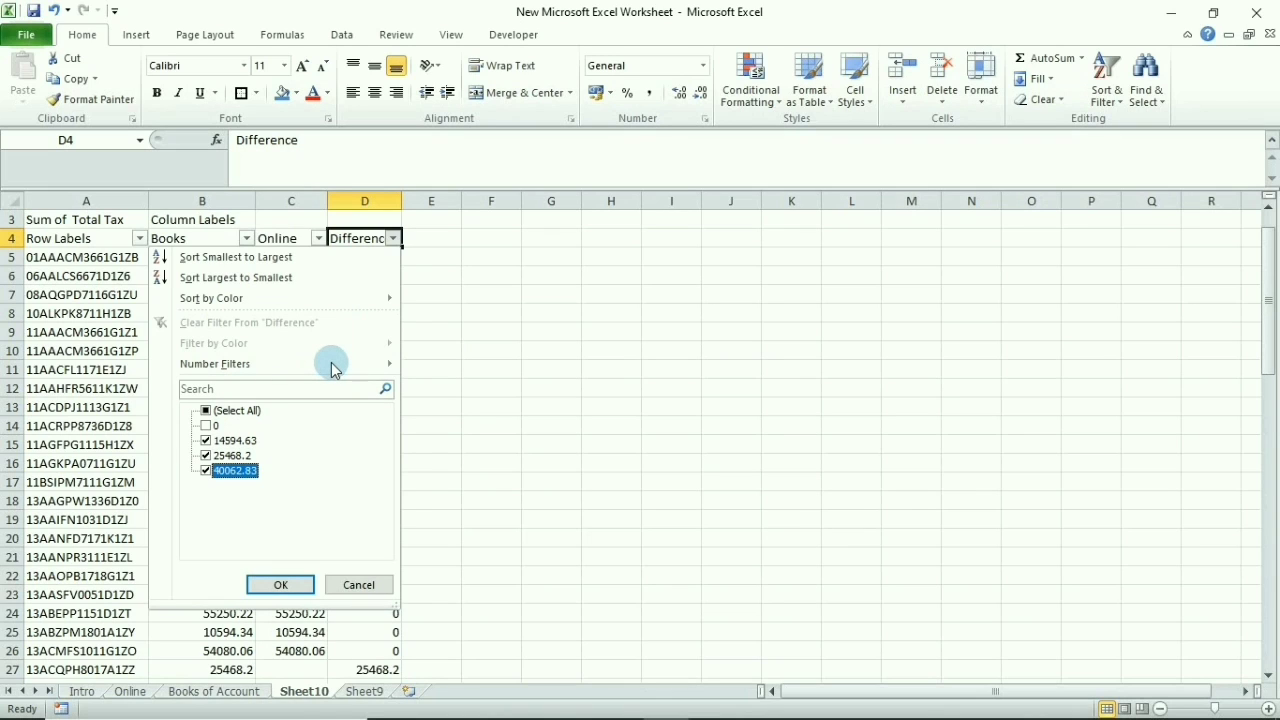
key("Return")
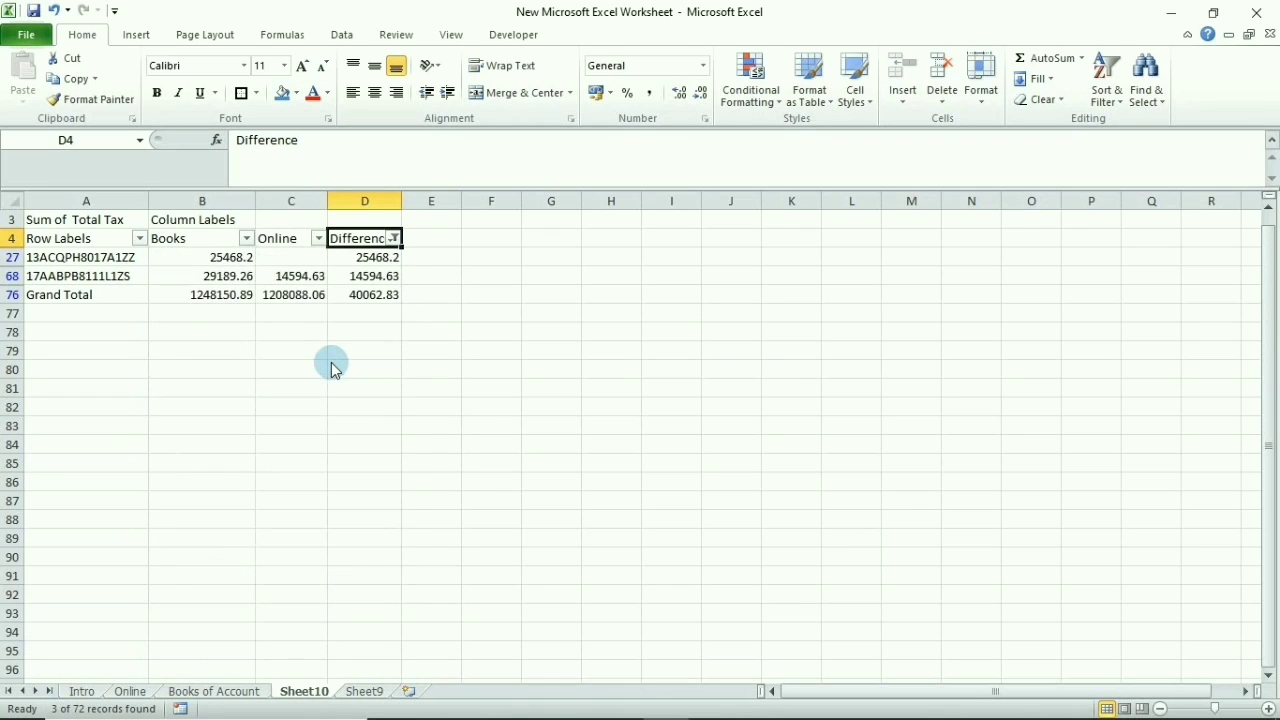
key("Down")
key("Down")
key("Left")
key("Left")
key("Left")
key("Up")
key("Down")
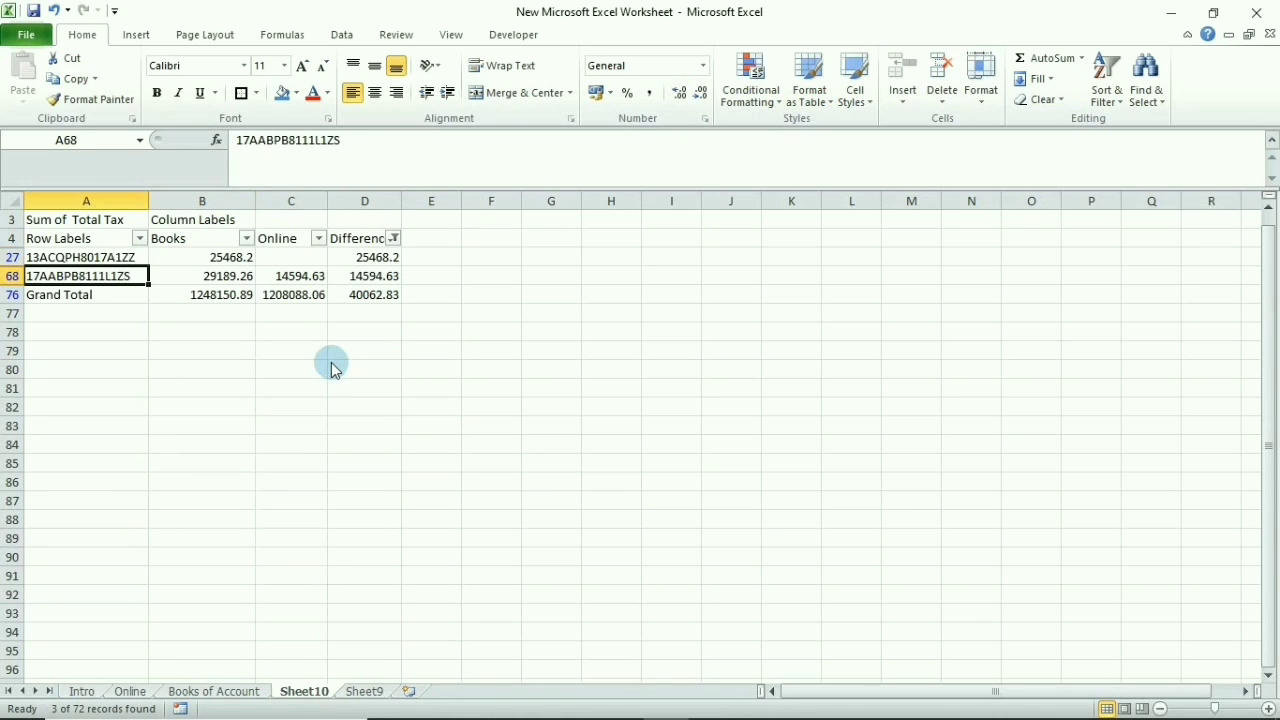
key("Up")
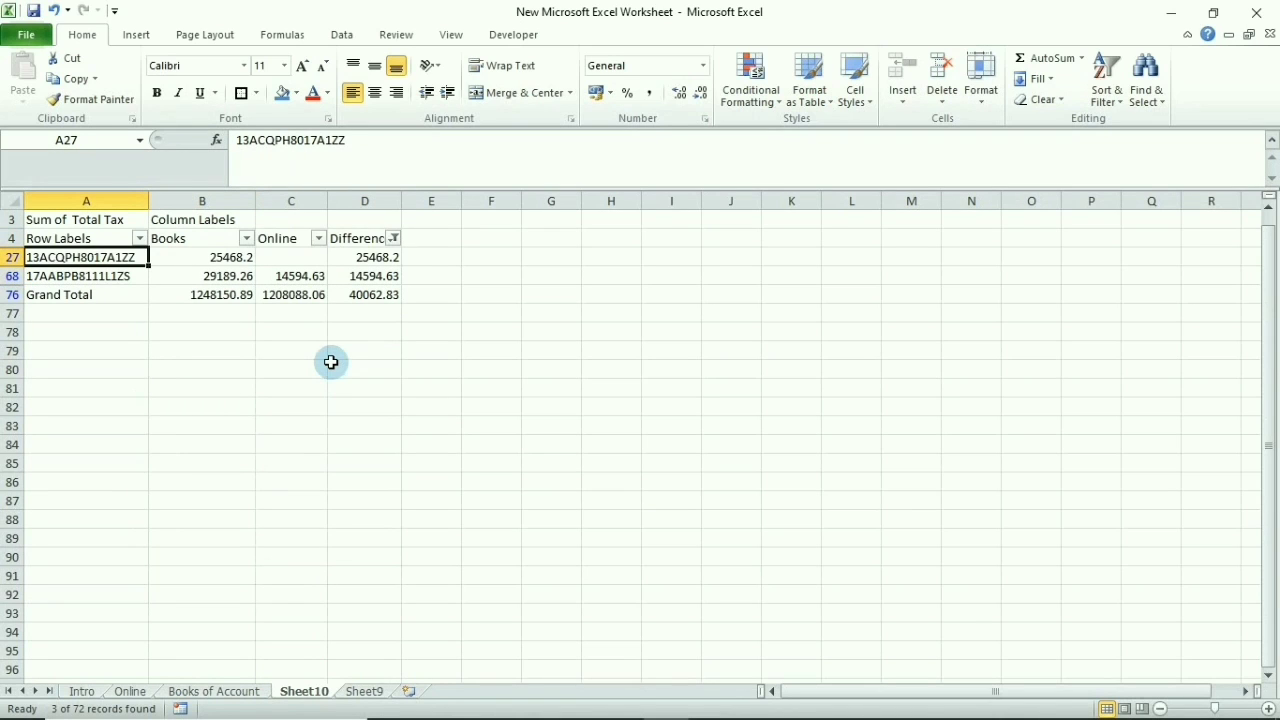
key("ctrl+c")
key("ctrl+Page_Up")
key("ctrl+Page_Up")
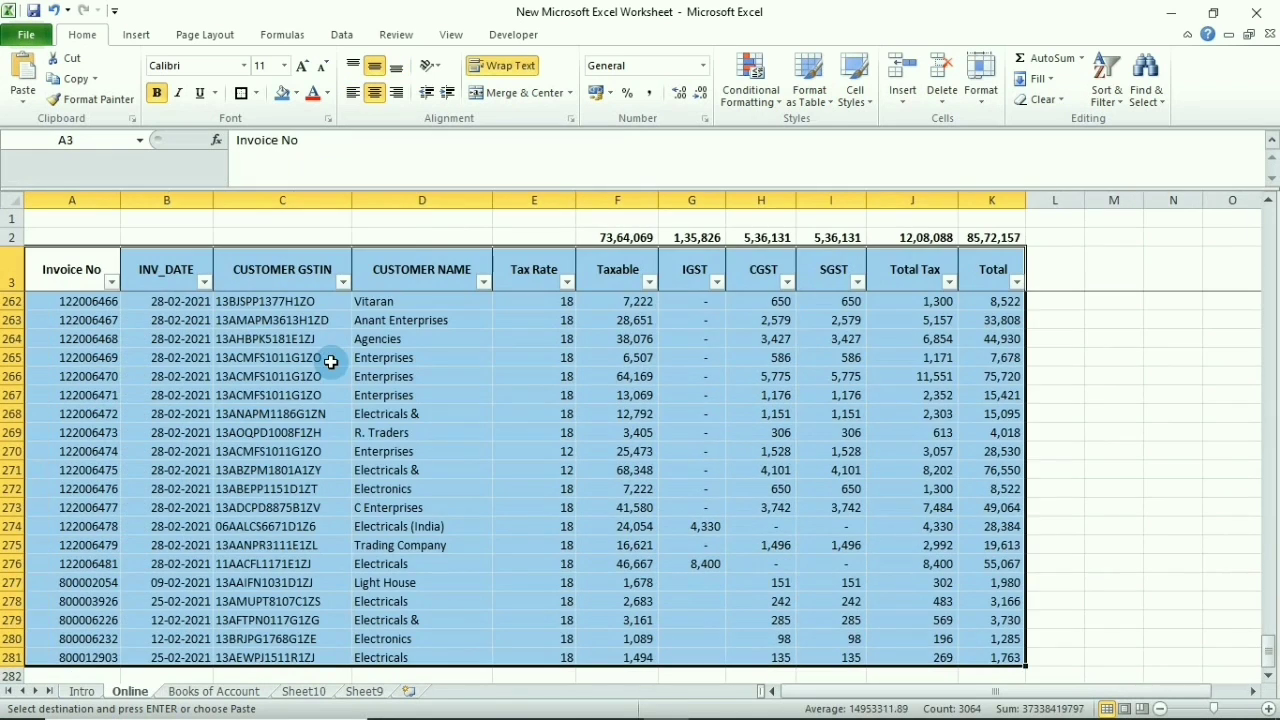
key("Right")
key("Right")
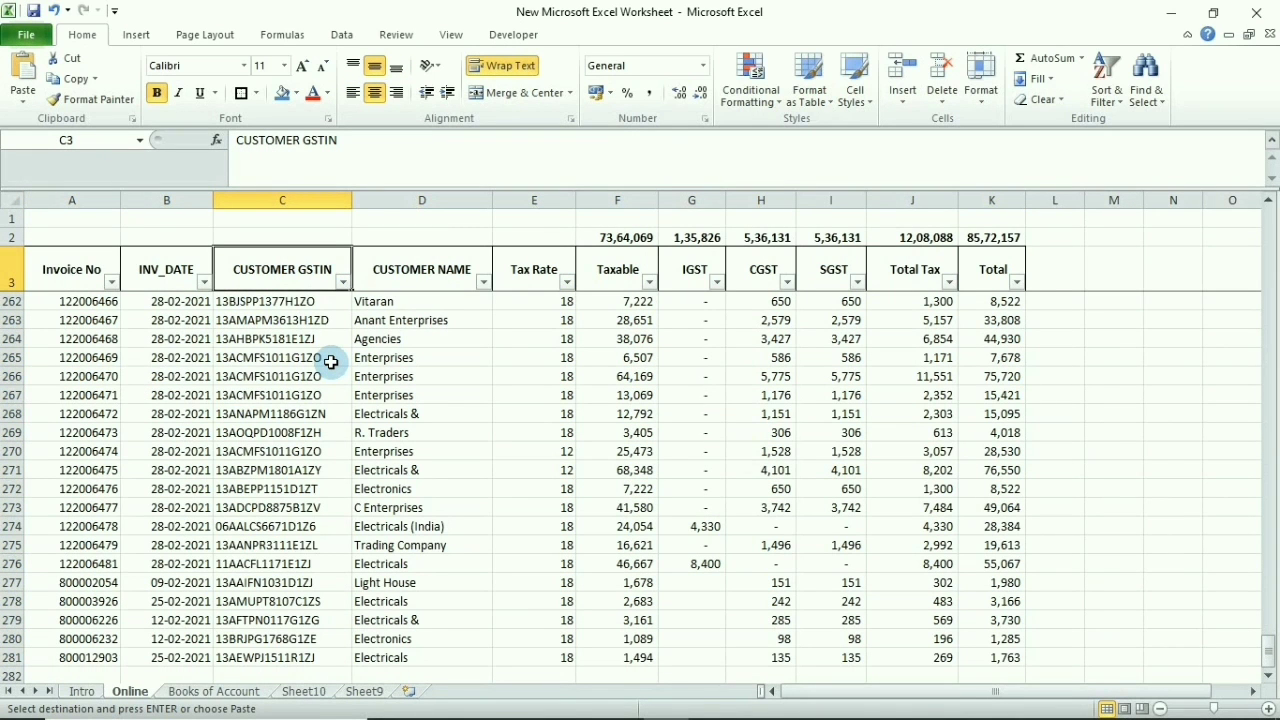
key("alt+Down")
key("ctrl+v")
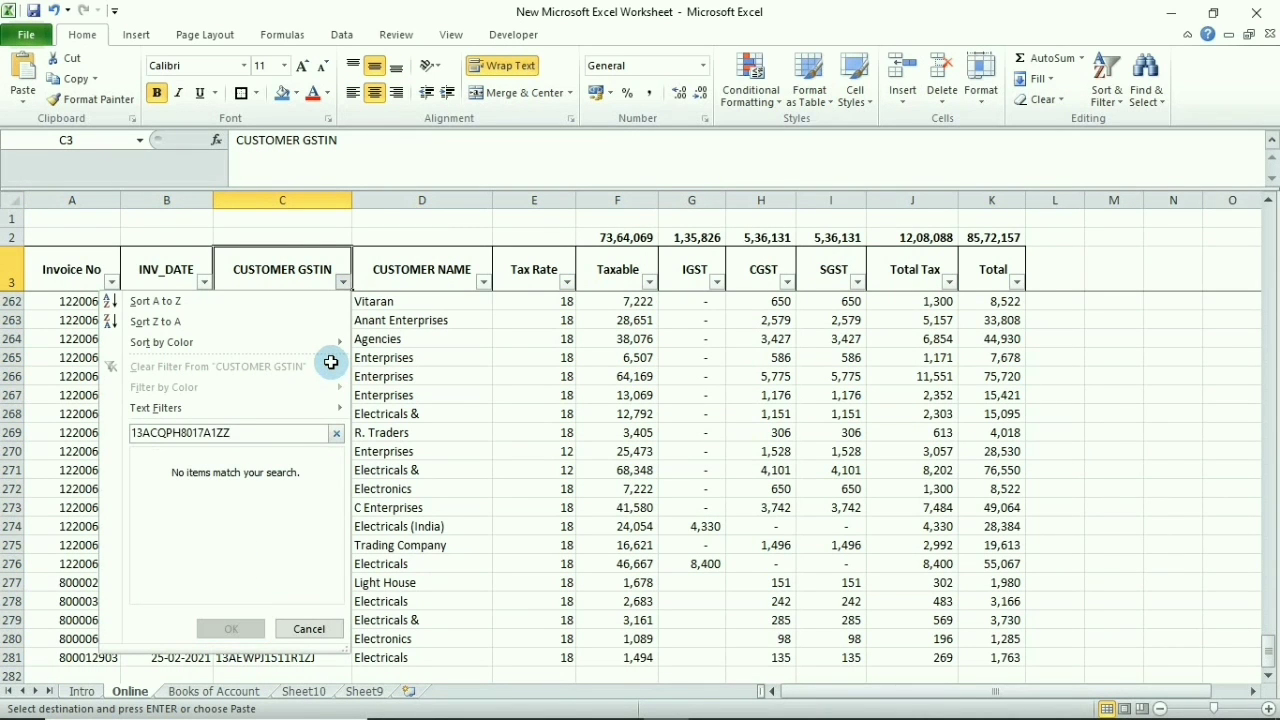
key("ctrl+a")
key("BackSpace")
key("Escape")
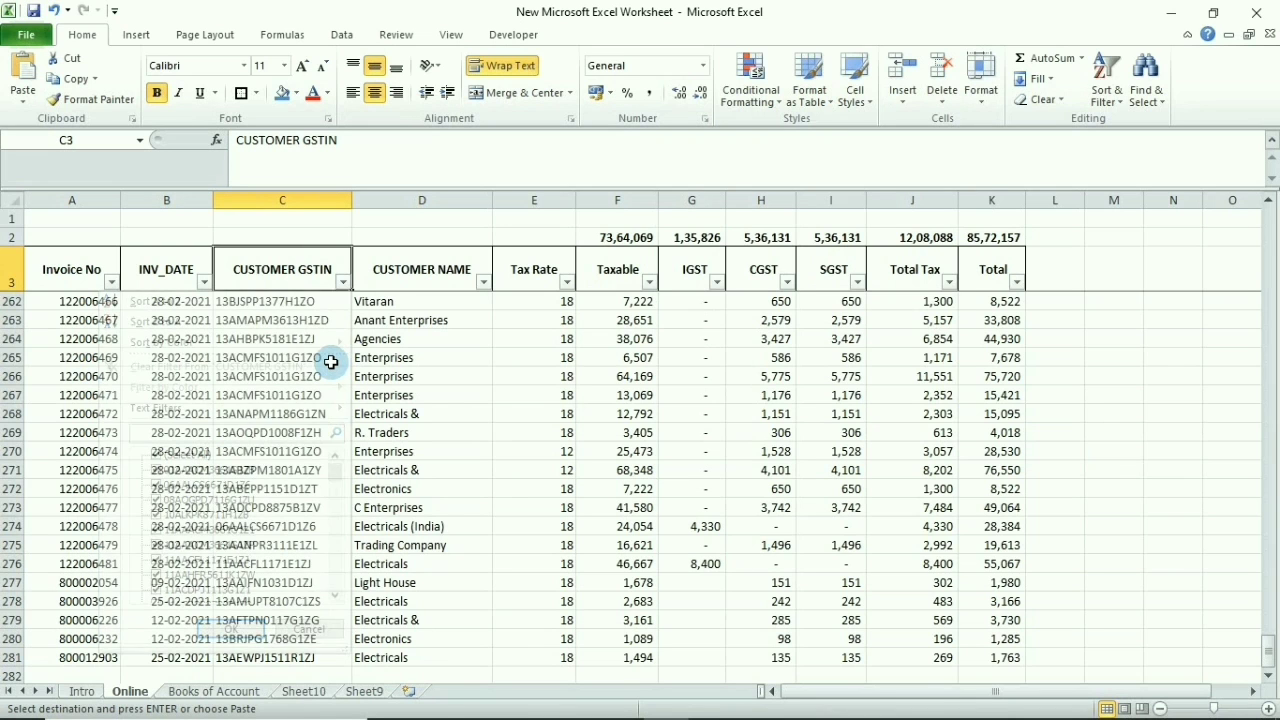
key("Down")
key("Down")
Open the CUSTOMER GSTIN filter on the Books of Account sheet
key("ctrl+Page_Down")
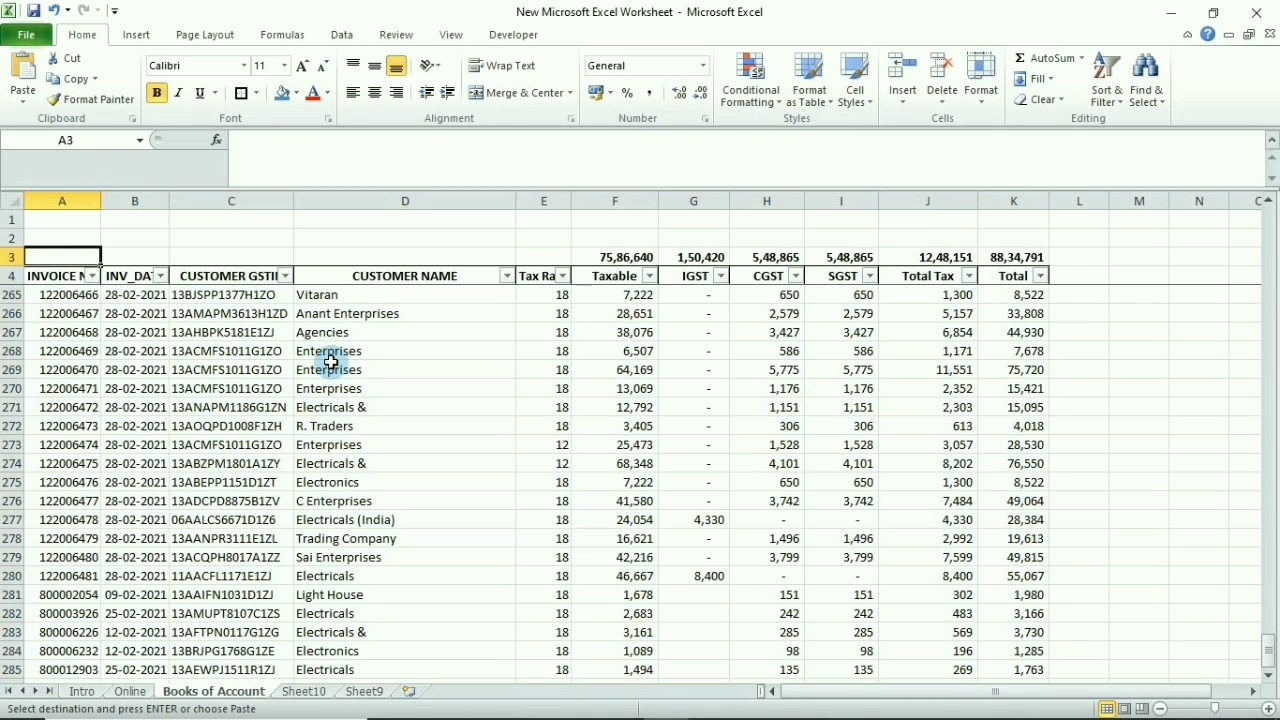
key("Right")
key("Right")
key("alt+Down")
key("ctrl+v")
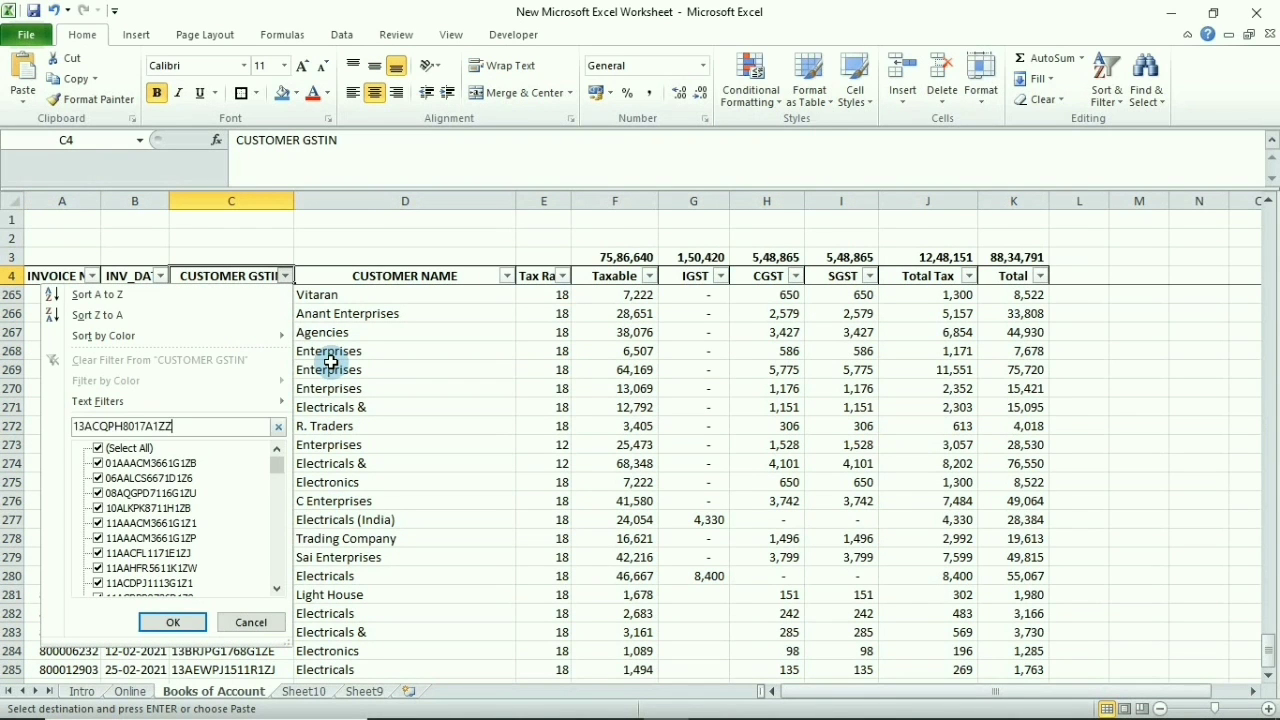
key("Return")
key("Down")
key("Down")
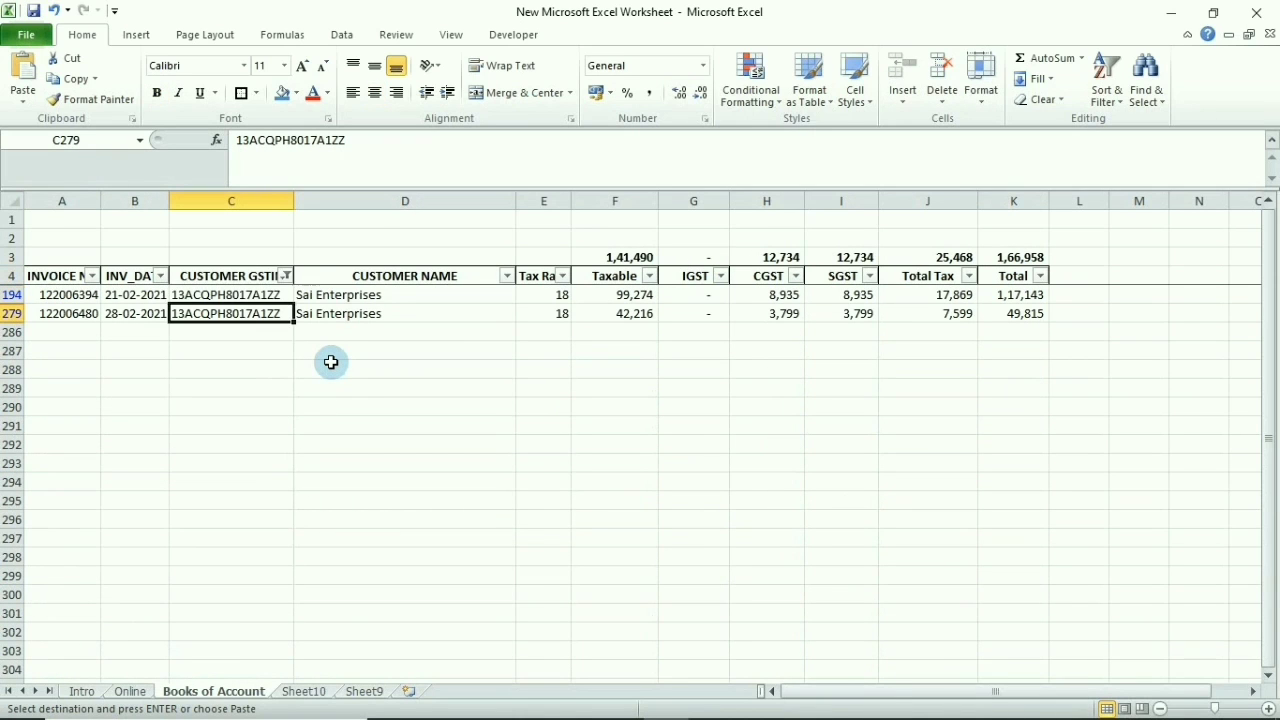
key("Up")
key("ctrl+Page_Up")
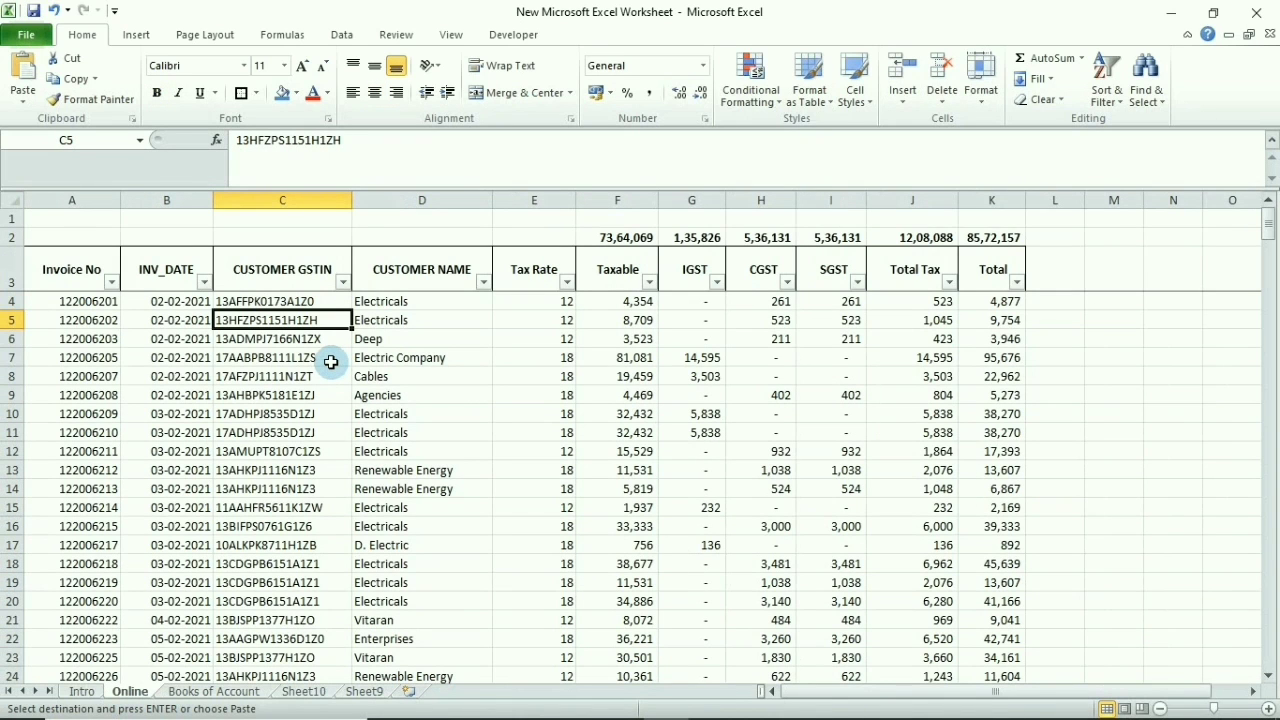
key("ctrl+Page_Down")
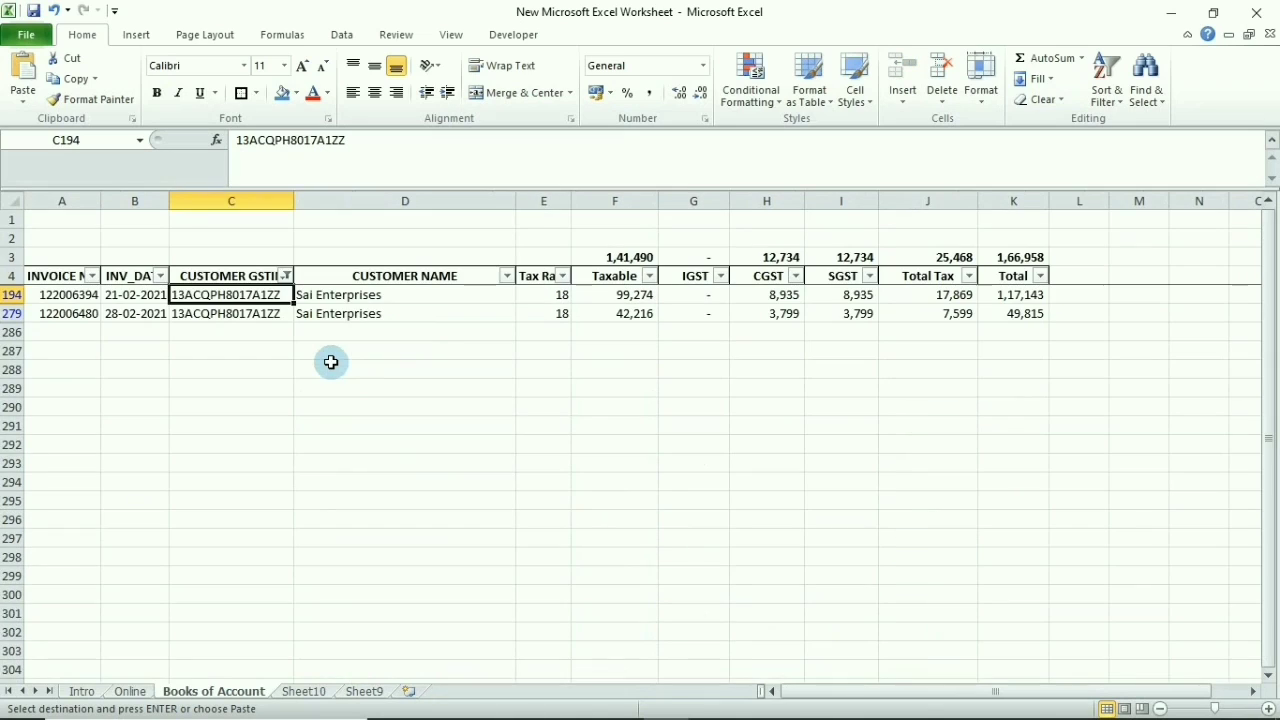
key("Up")
key("Down")
key("Down")
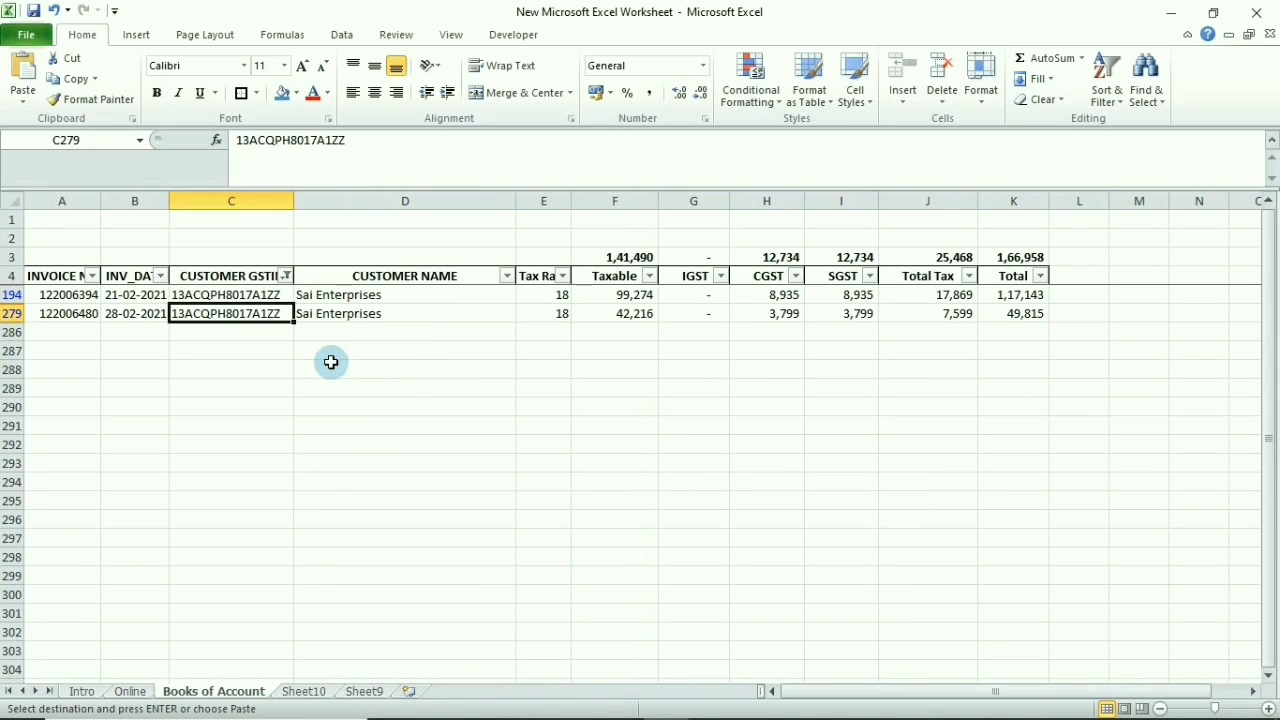
Select the header row and both matching invoices, A4:K279
key("Up")
key("ctrl+Left")
key("ctrl+Up")
key("ctrl+shift+Right")
key("ctrl+shift+Down")
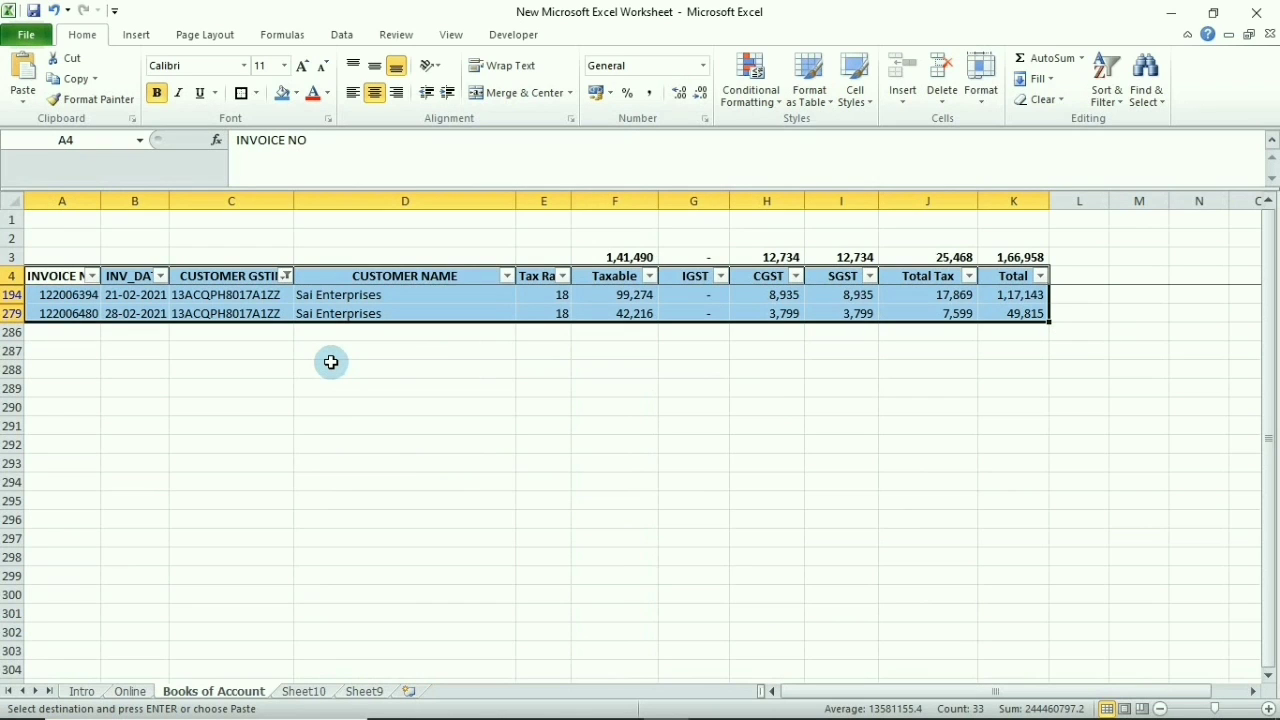
Paste the two invoices with headers into A3 of a new blank workbook
key("ctrl+n")
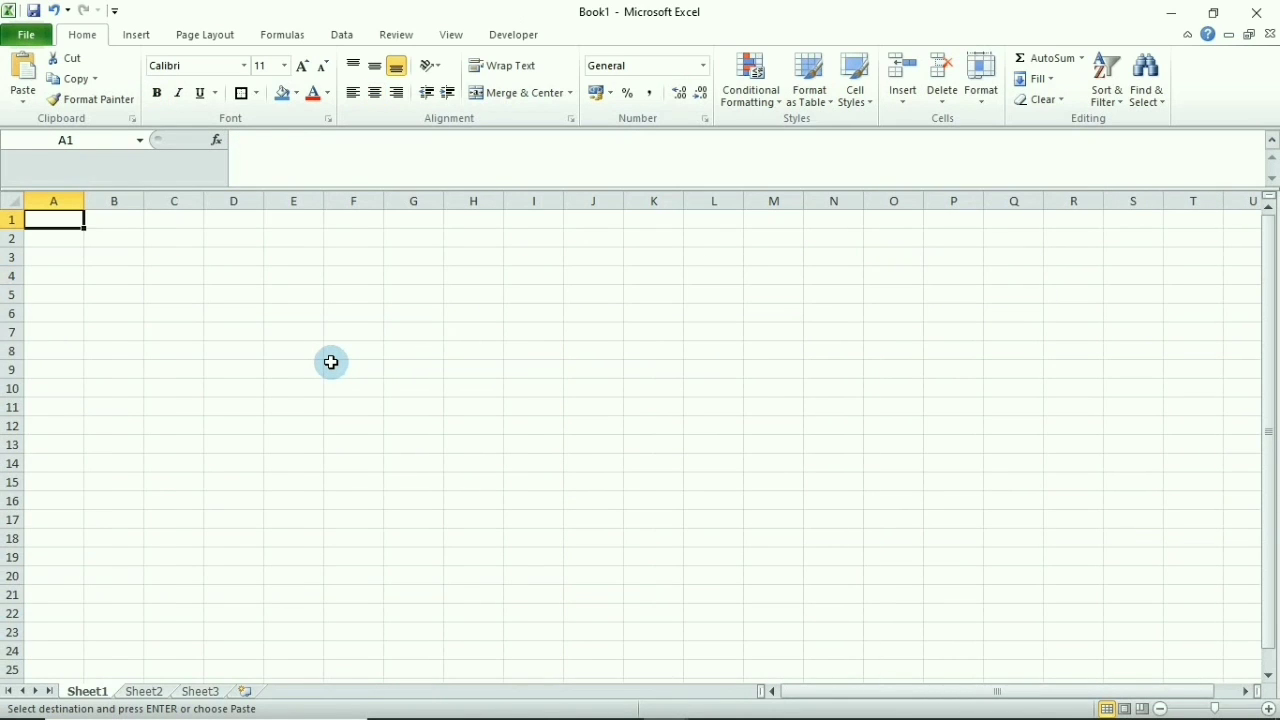
key("Down")
key("Down")
key("ctrl+v")
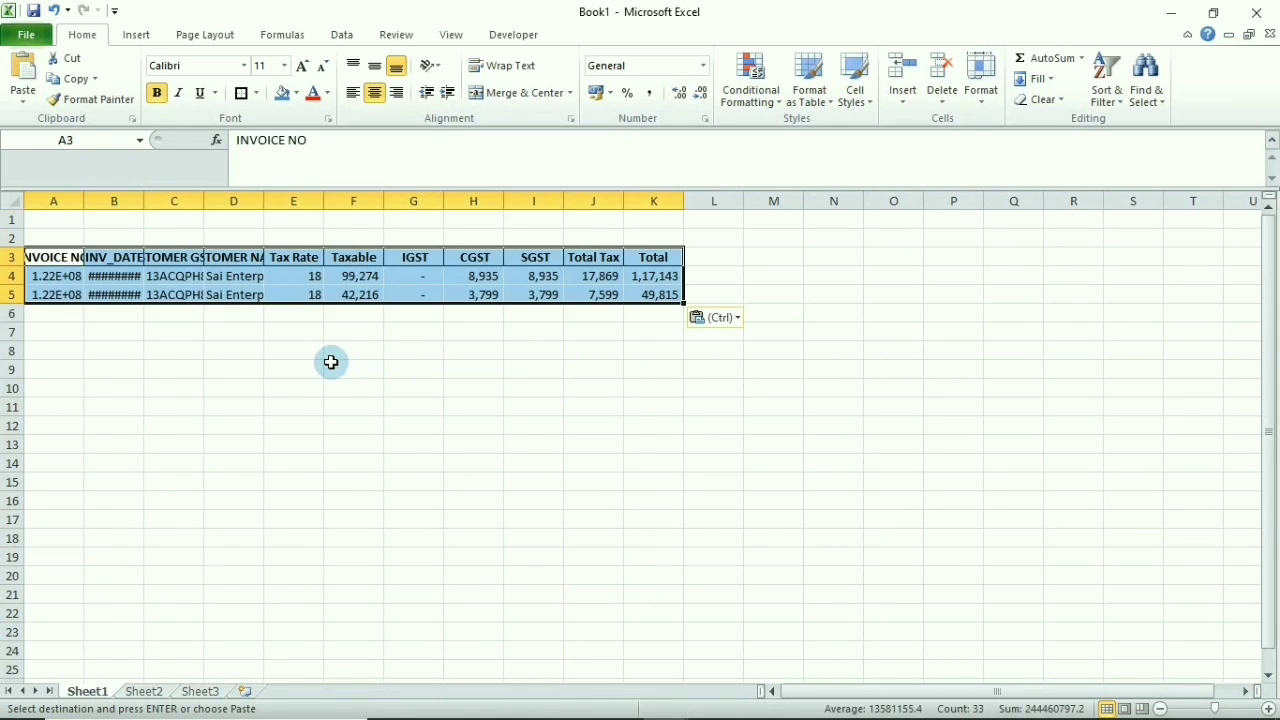
key("alt+Tab")
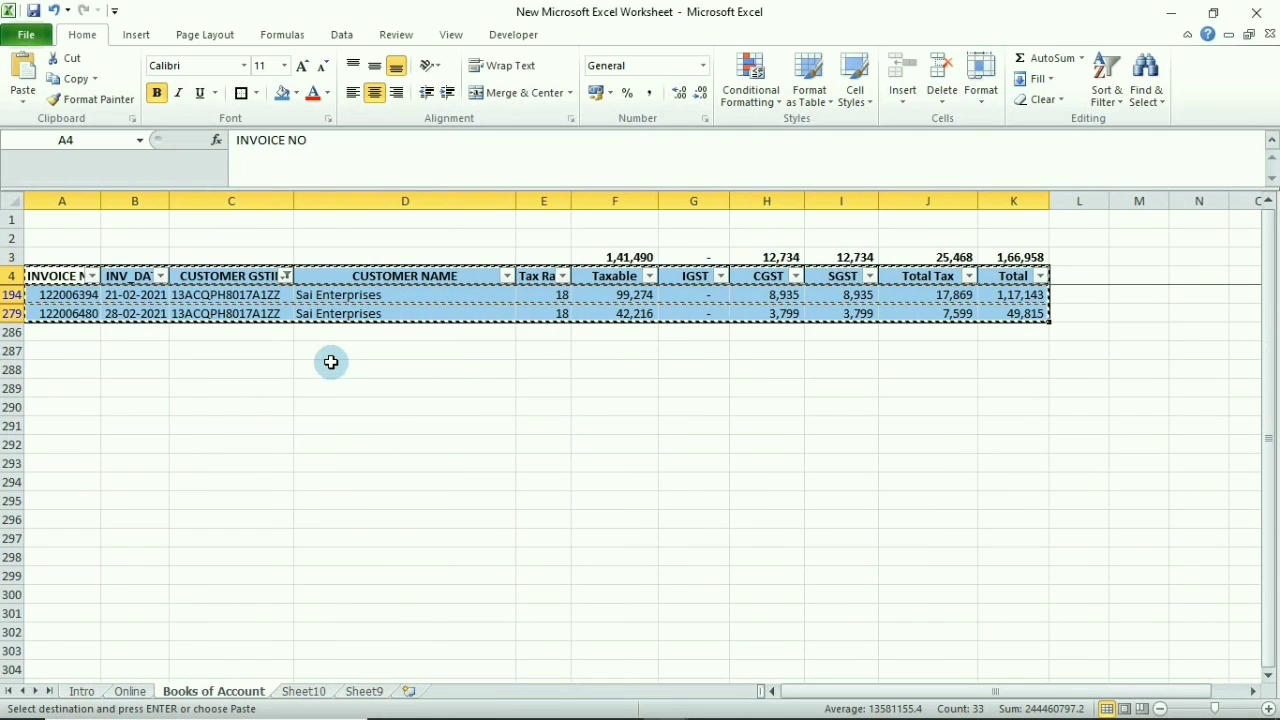
key("ctrl+Page_Up")
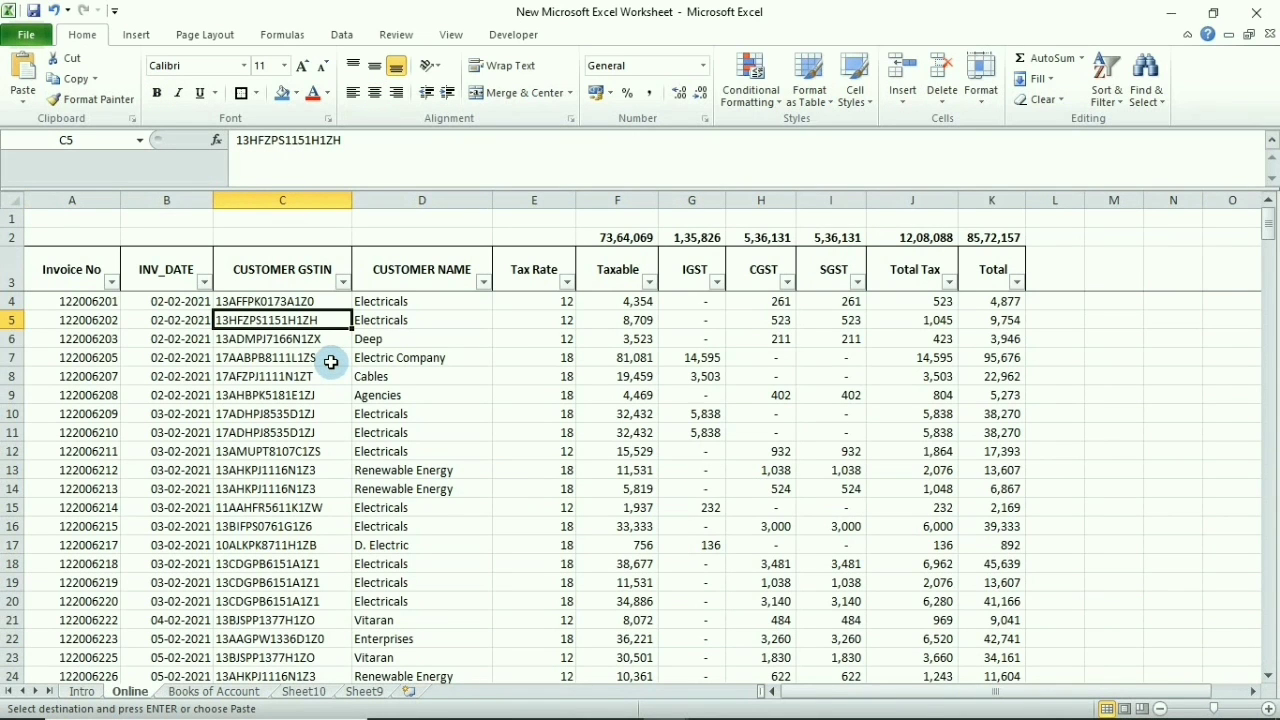
key("ctrl+Page_Down")
key("ctrl+Page_Down")
key("ctrl+Page_Down")
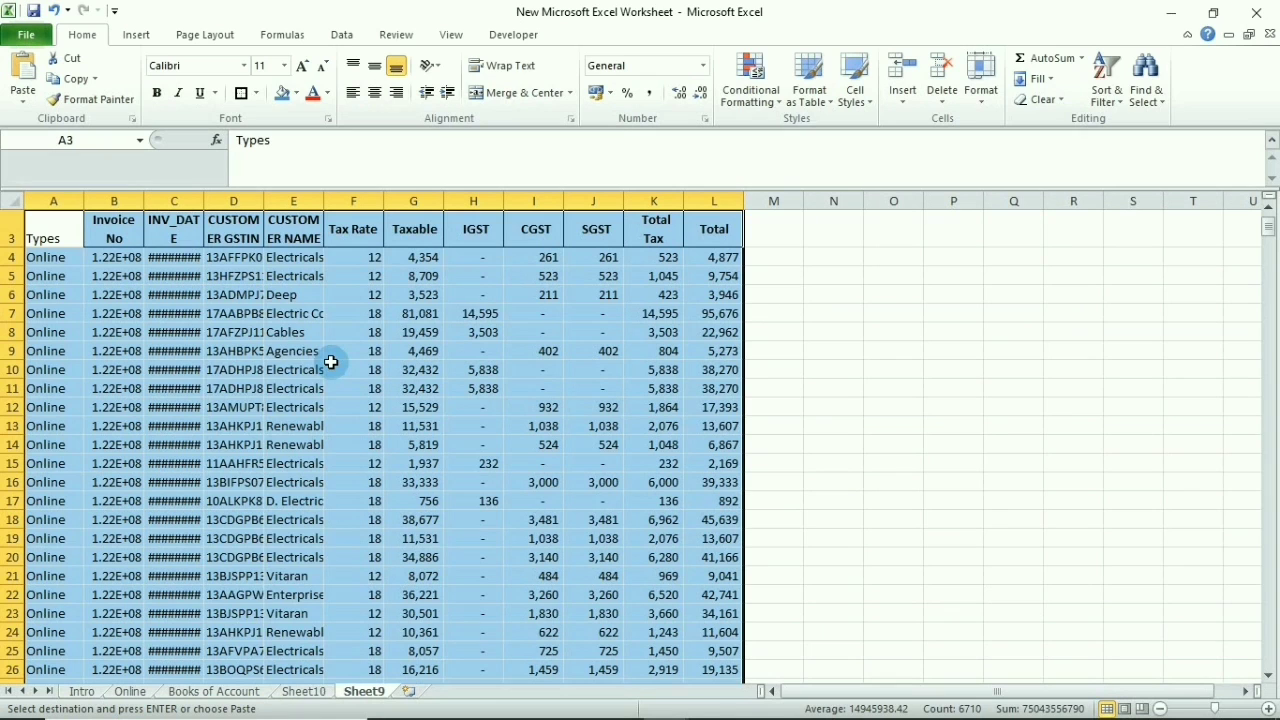
key("ctrl+Page_Up")
key("Down")
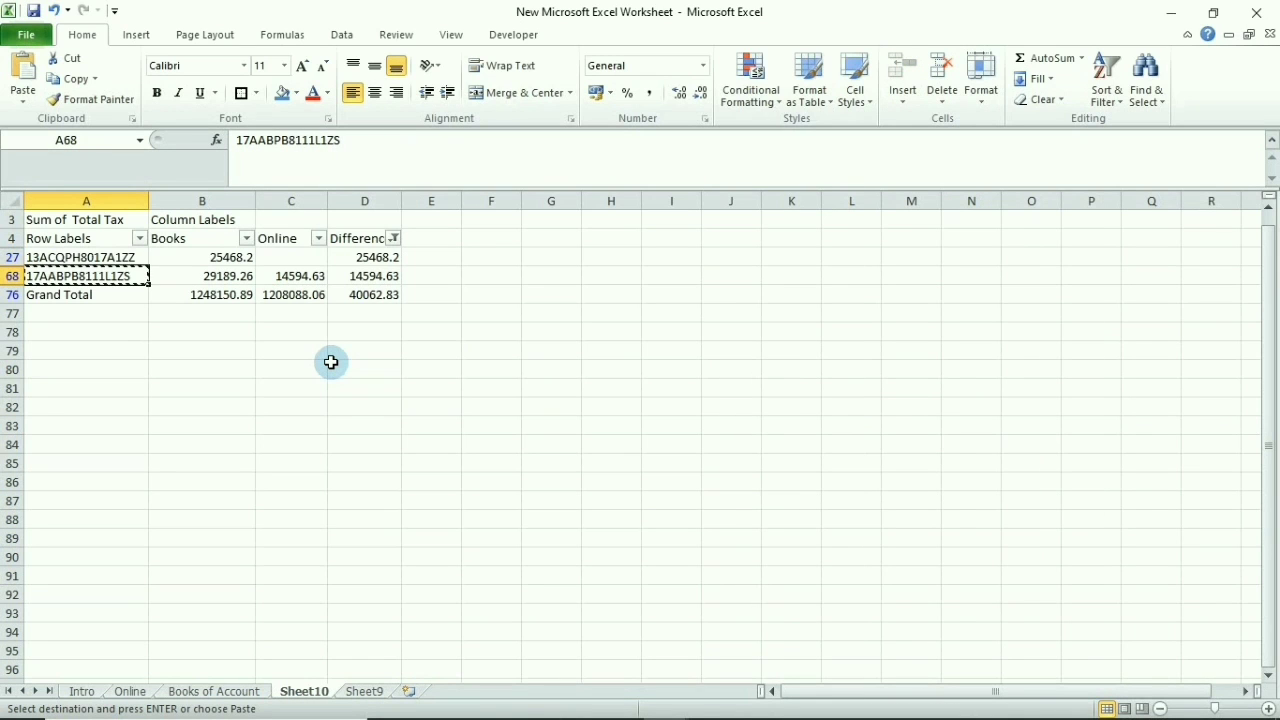
key("ctrl+Page_Up")
key("ctrl+Page_Up")
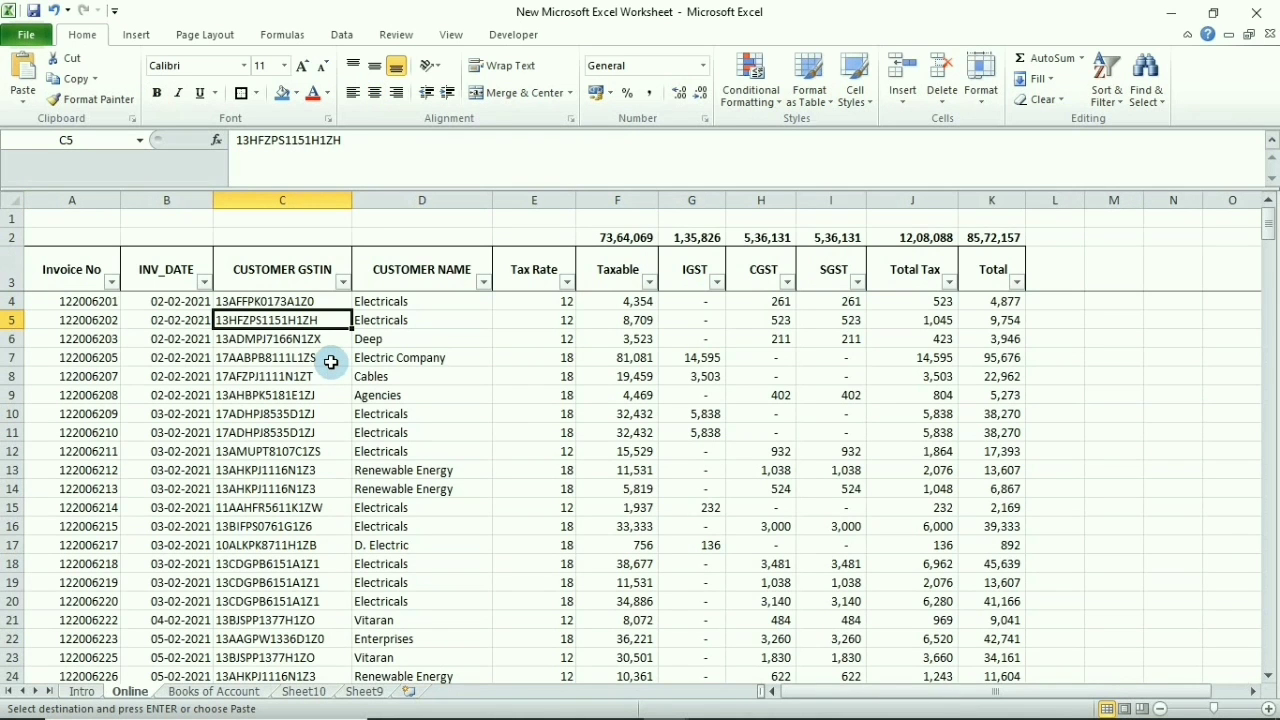
key("Up")
key("Up")
key("alt+Down")
key("Return")
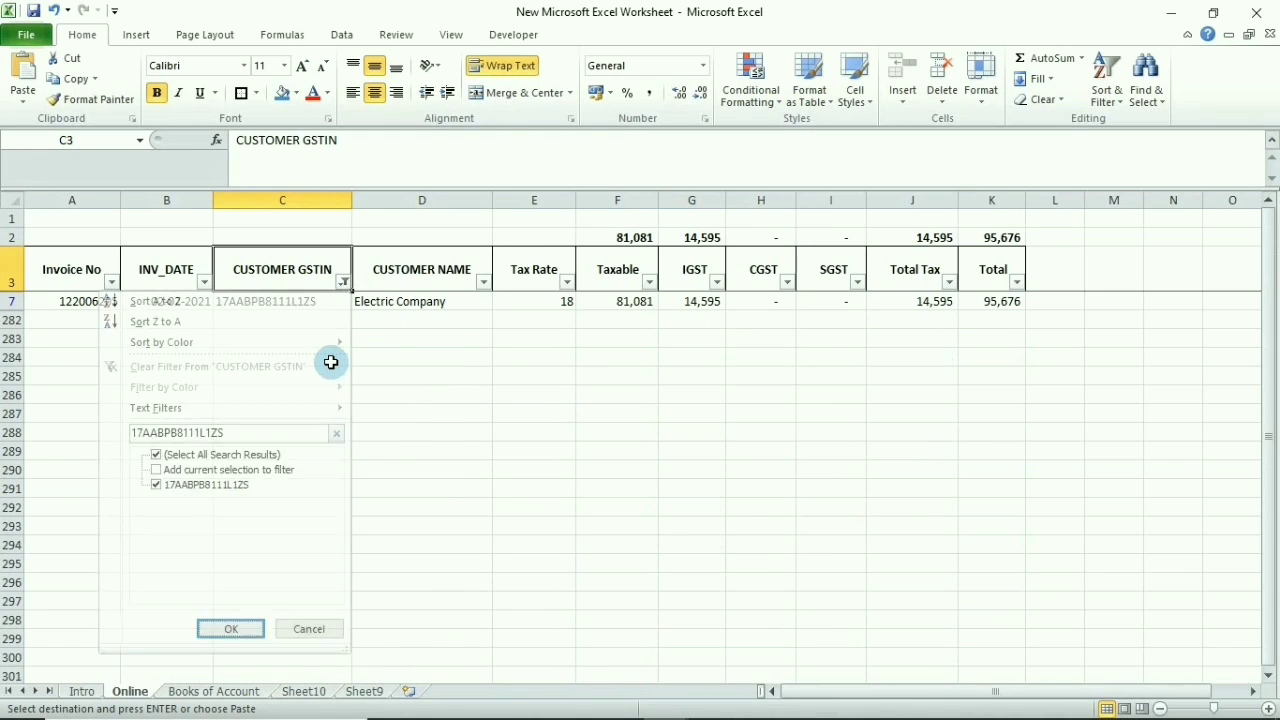
key("Down")
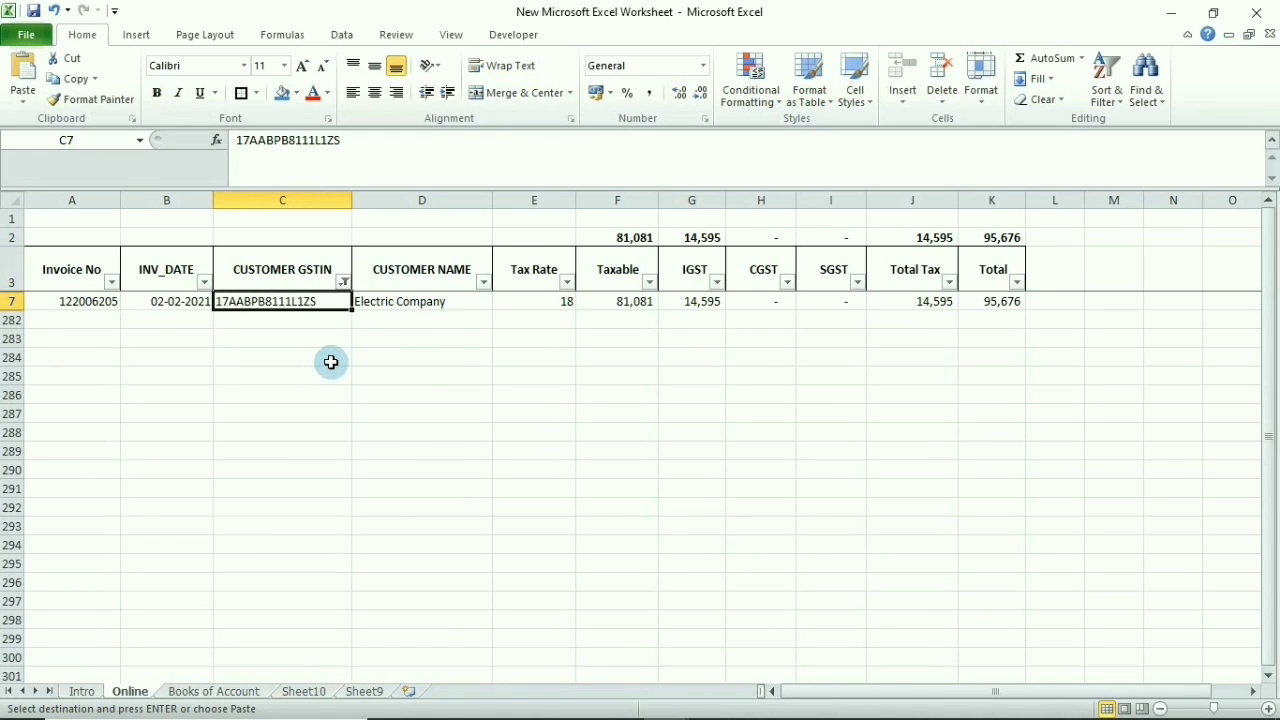
key("ctrl+Page_Down")
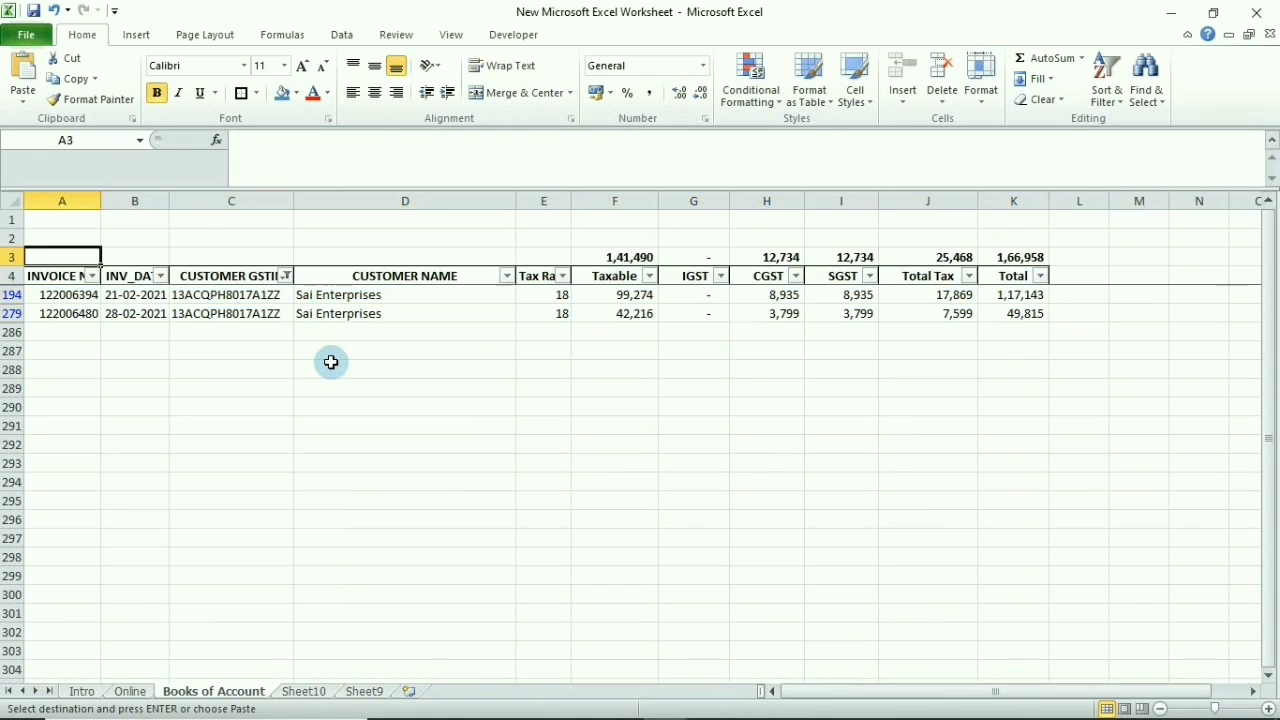
key("Right")
key("Right")
key("alt+Down")
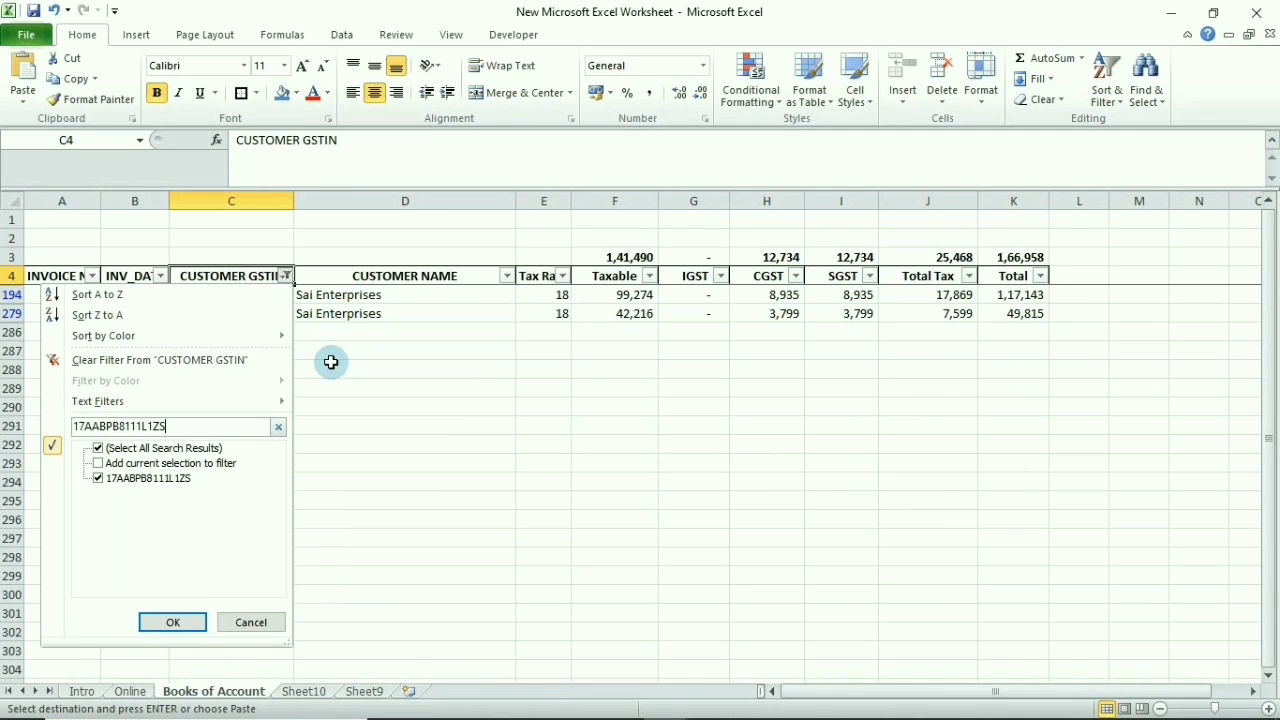
key("Return")
key("Down")
key("Down")
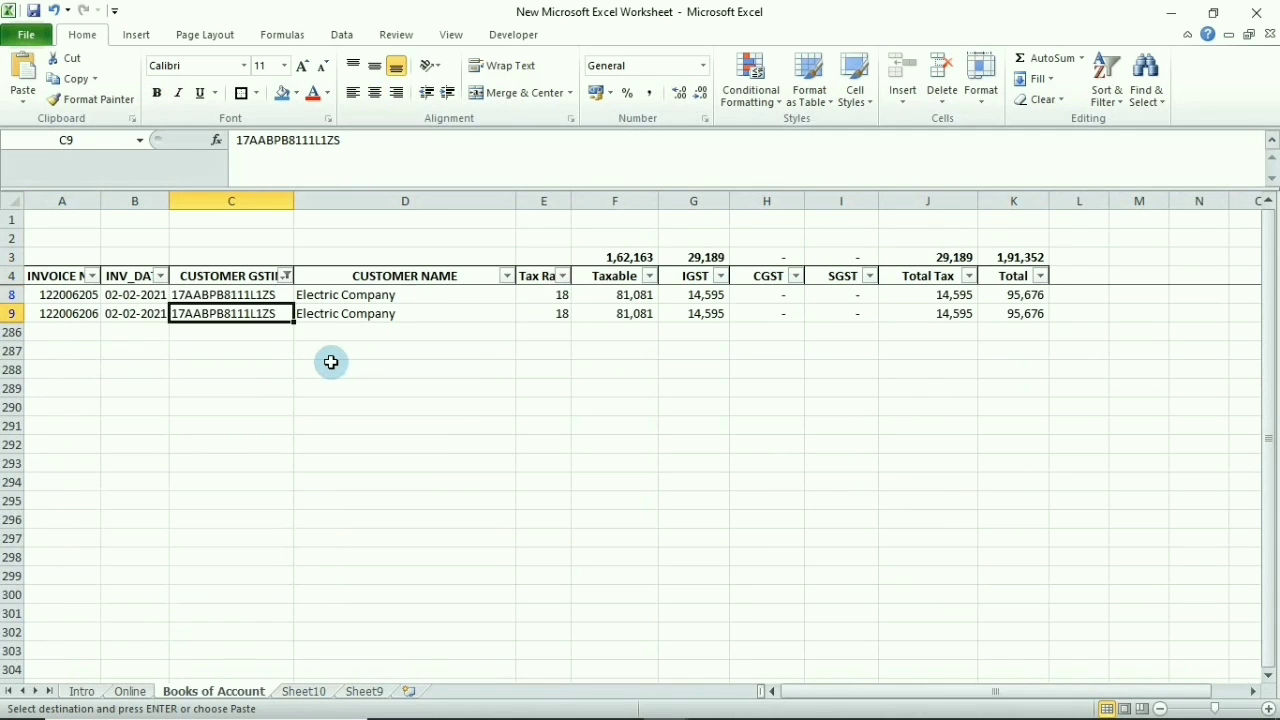
Compare the Online invoice's number, customer and taxable amount with the Books entries
key("ctrl+Page_Up")
key("Up")
key("Down")
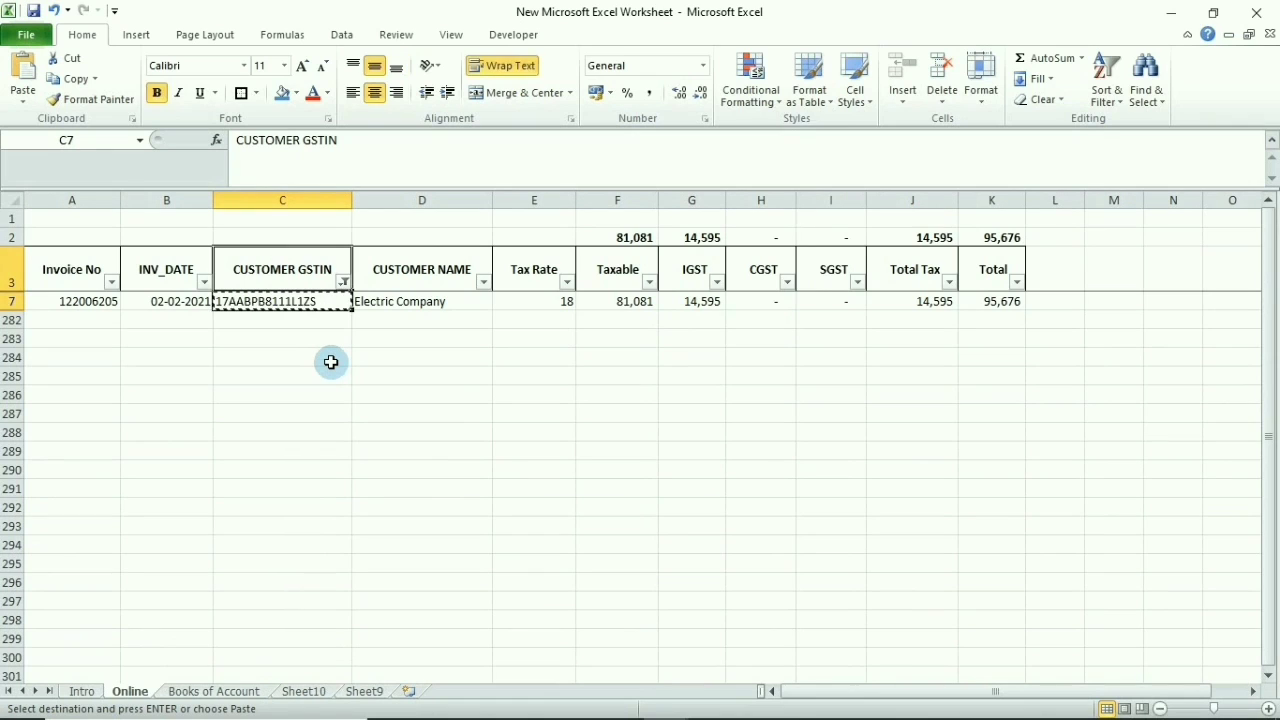
key("Down")
key("Up")
key("Right")
key("Left")
key("Left")
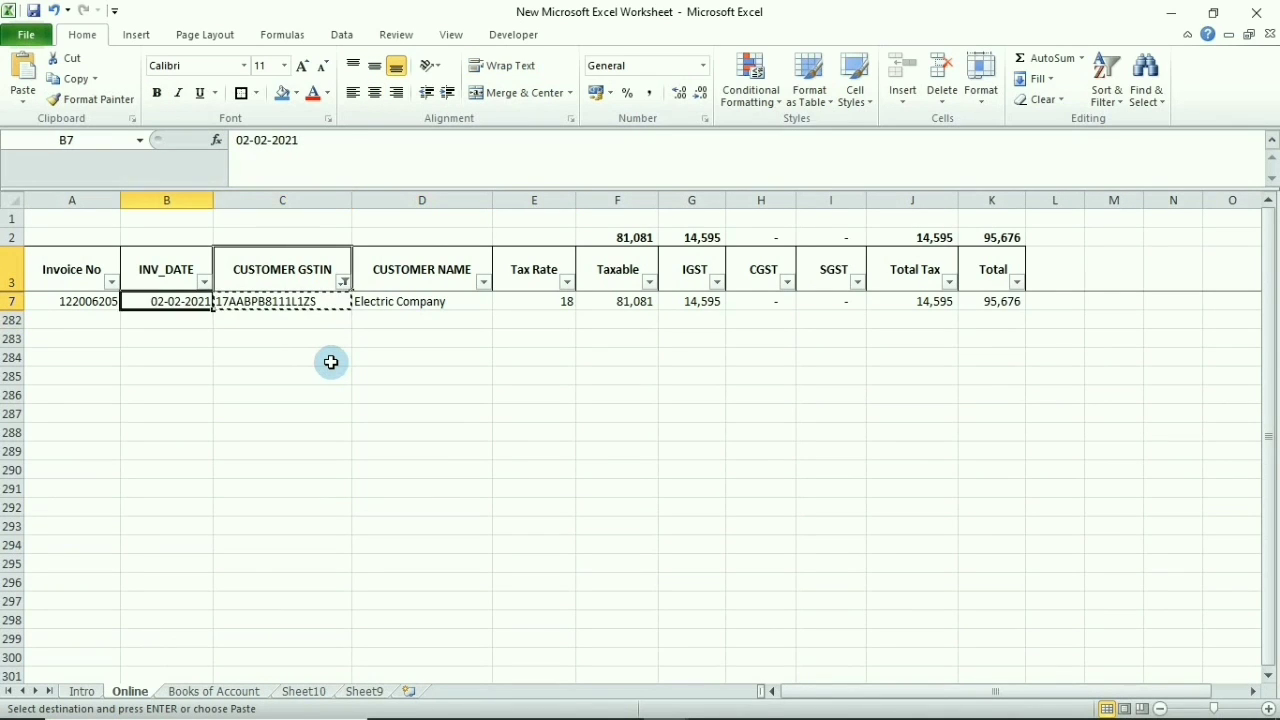
key("Left")
key("Right")
key("Right")
key("Right")
key("Right")
key("Right")
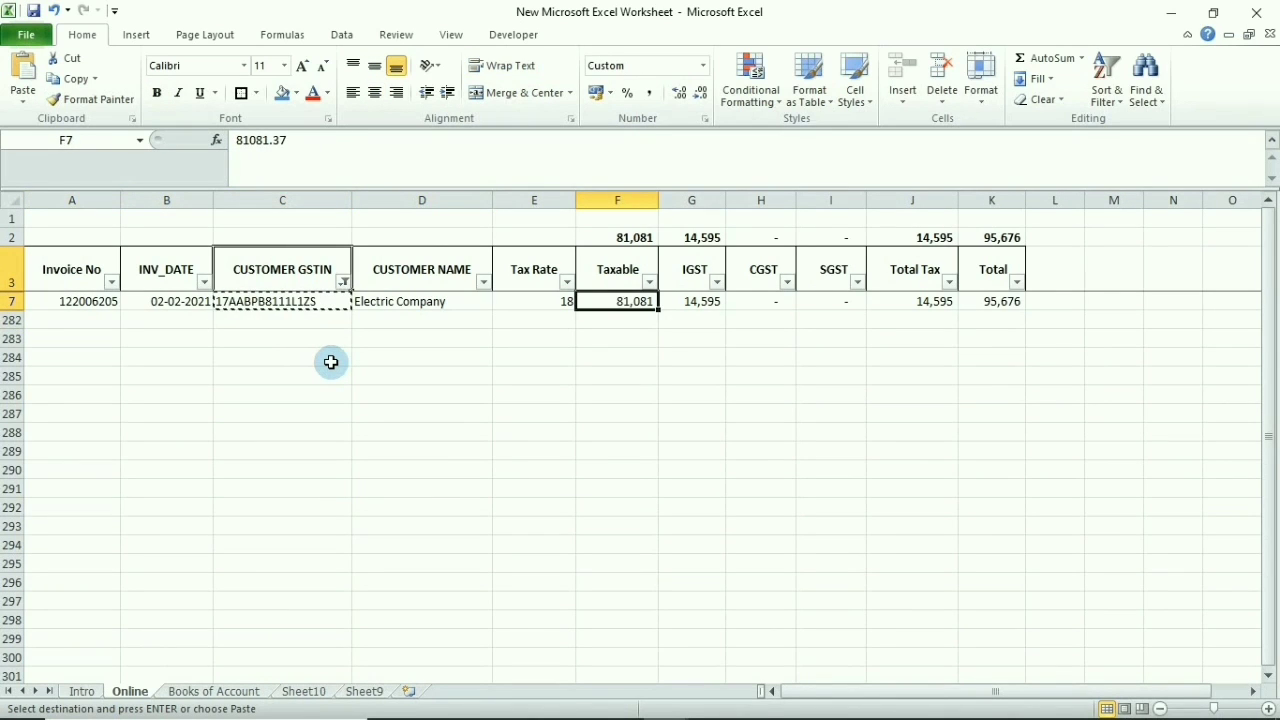
key("ctrl+Page_Down")
key("Right")
key("Right")
key("Right")
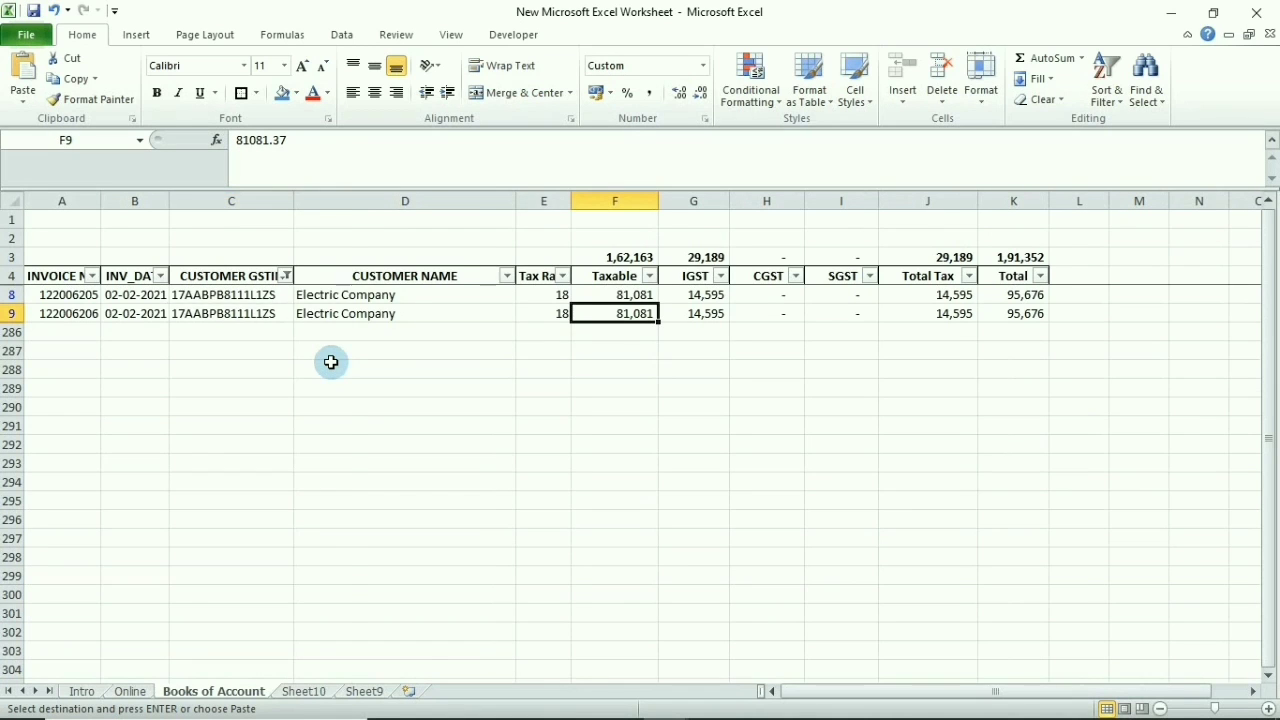
key("ctrl+Page_Up")
key("Left")
key("Left")
key("Left")
key("Left")
key("Left")
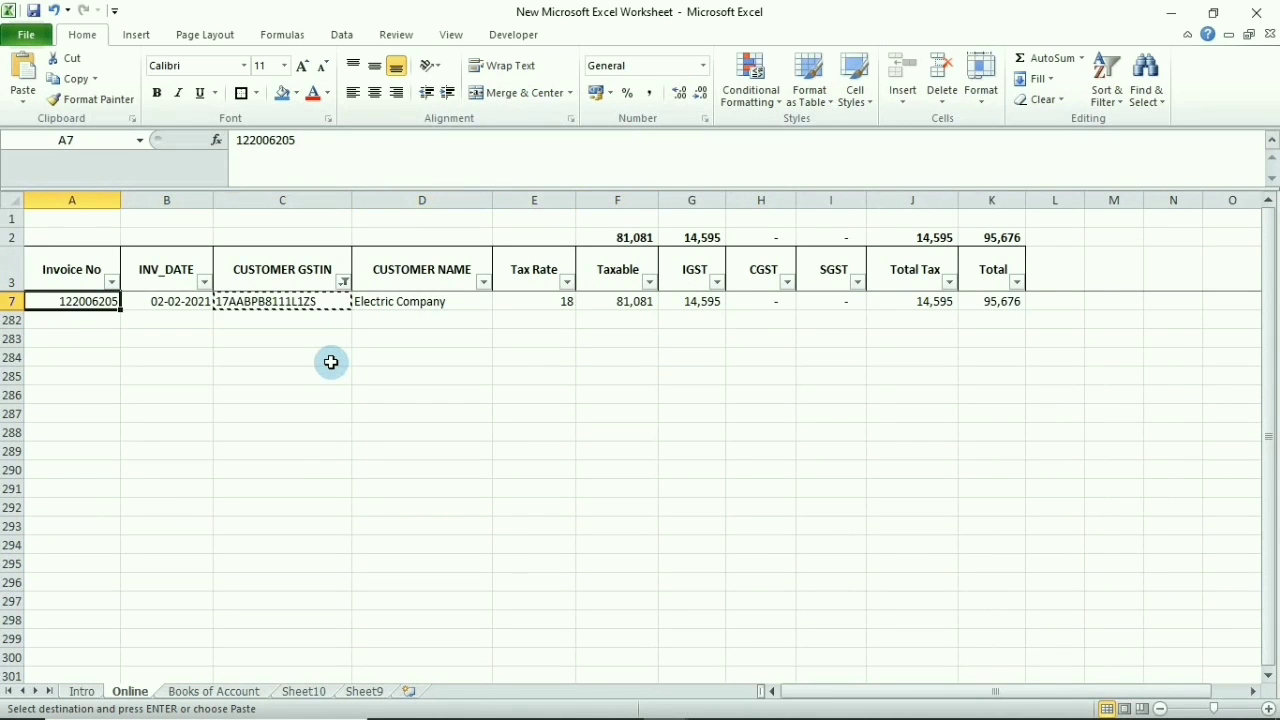
key("ctrl+Page_Down")
key("Left")
key("Left")
Select the extra Books invoice 122006206 row, A9:K9
key("Left")
key("Left")
key("Left")
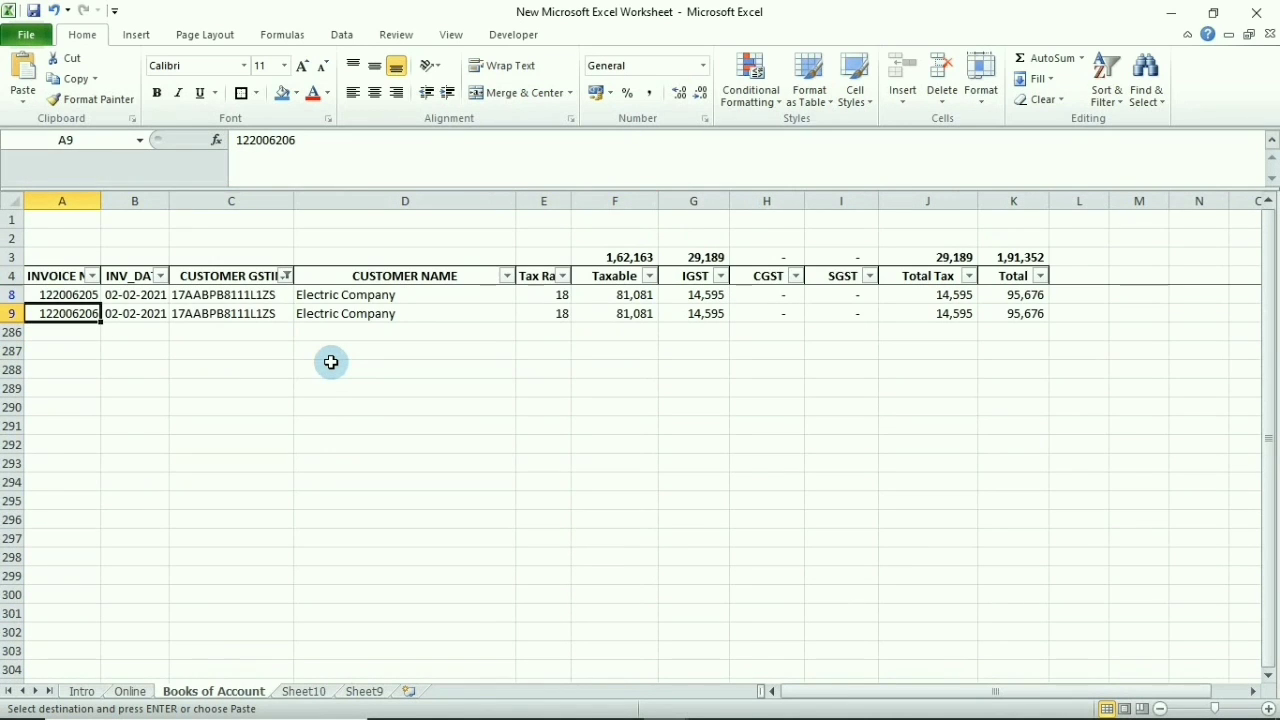
key("shift+space")
key("Left")
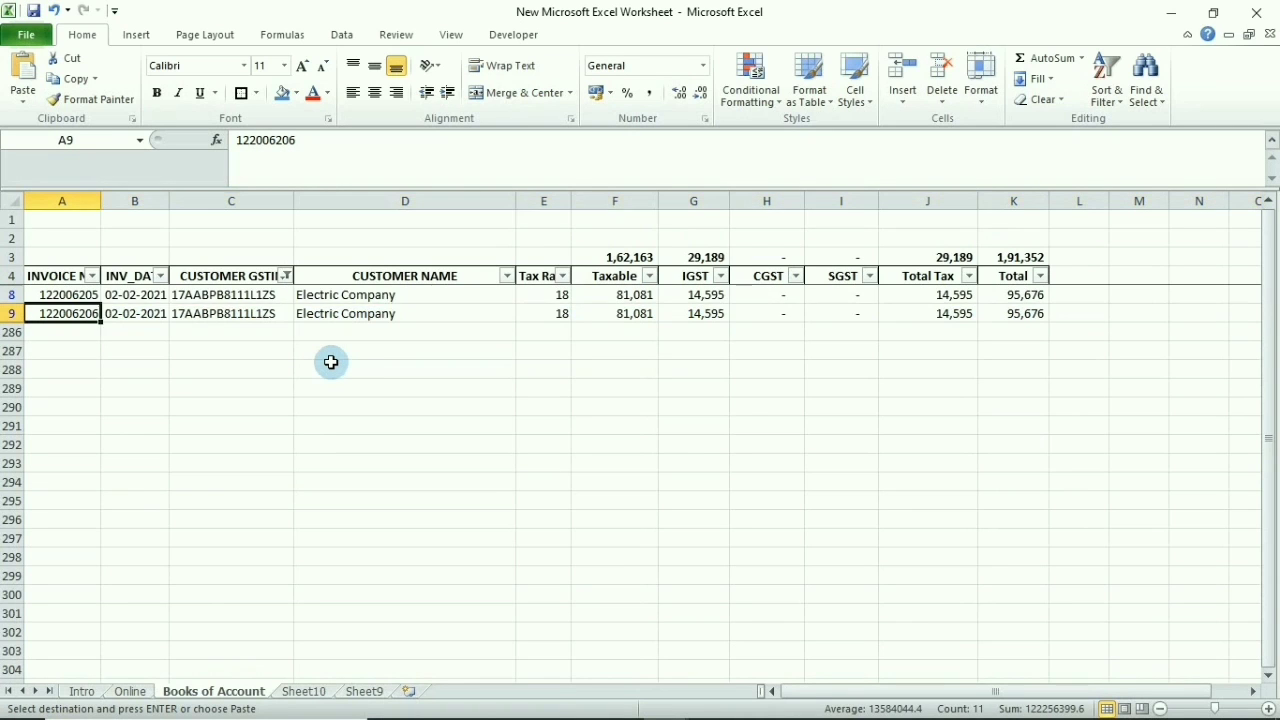
key("ctrl+shift+Right")
Paste the duplicate invoice 122006206 row under the earlier invoices in Book1
key("ctrl+c")
key("alt+Tab")
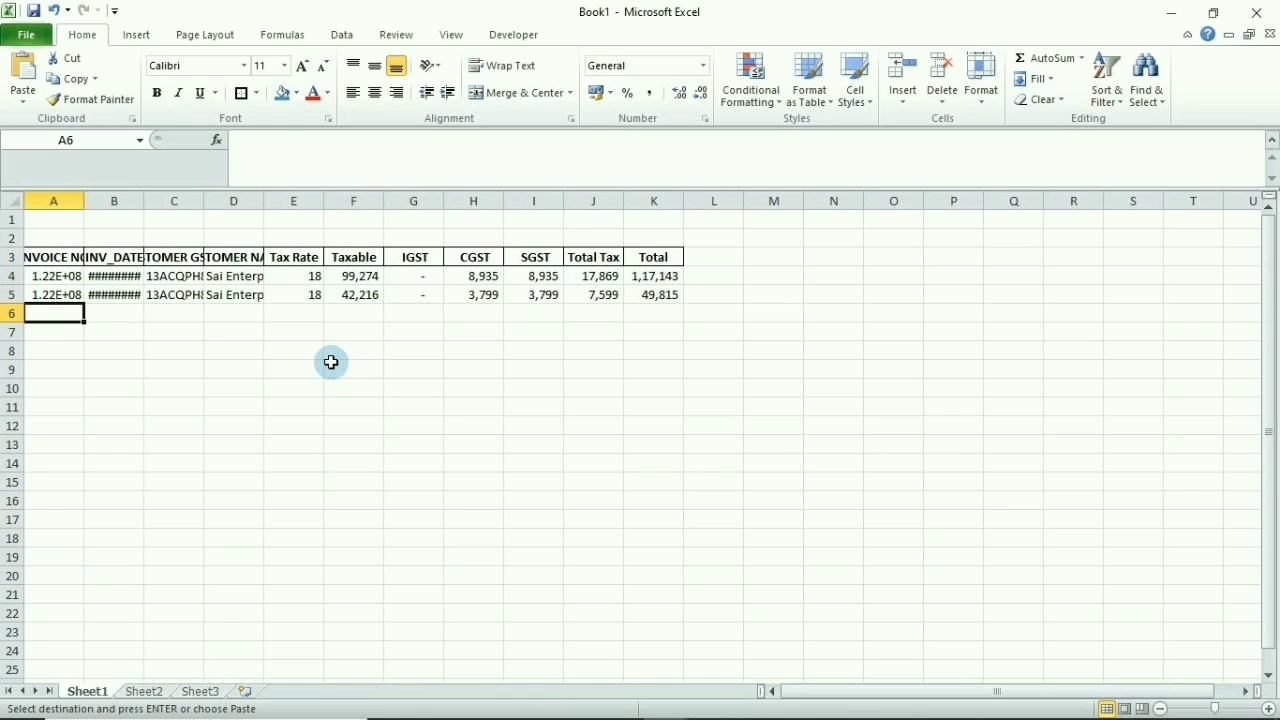
key("ctrl+v")
key("Up")
key("alt+Tab")
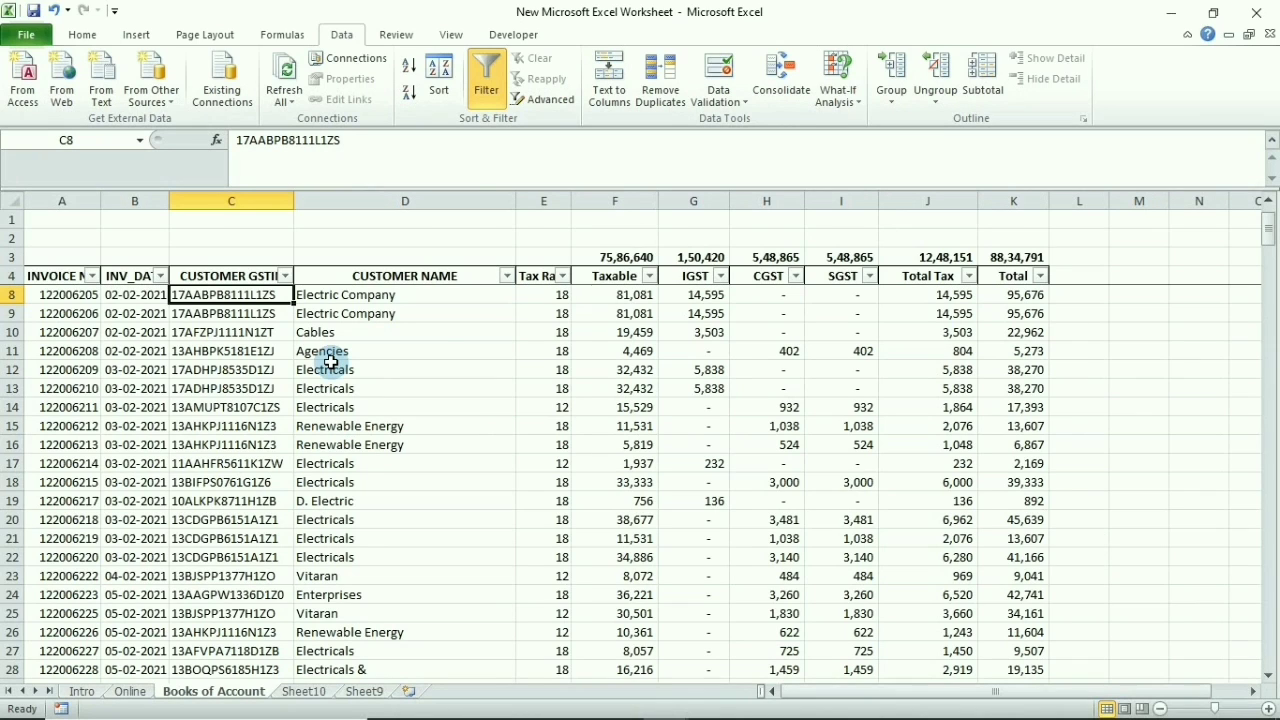
Delete the Sheet10 pivot sheet and the Sheet9 combined data sheet
key("ctrl+Page_Down")
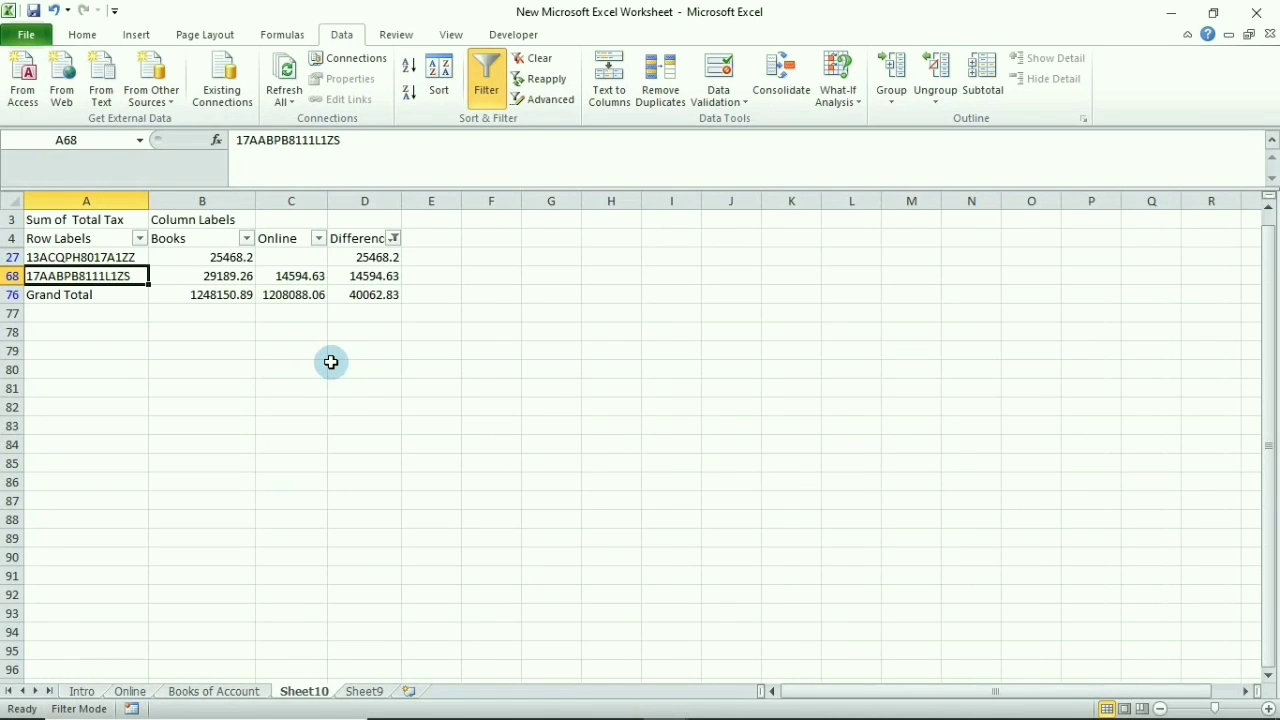
key("alt+h")
key("d")
key("s")
key("Return")
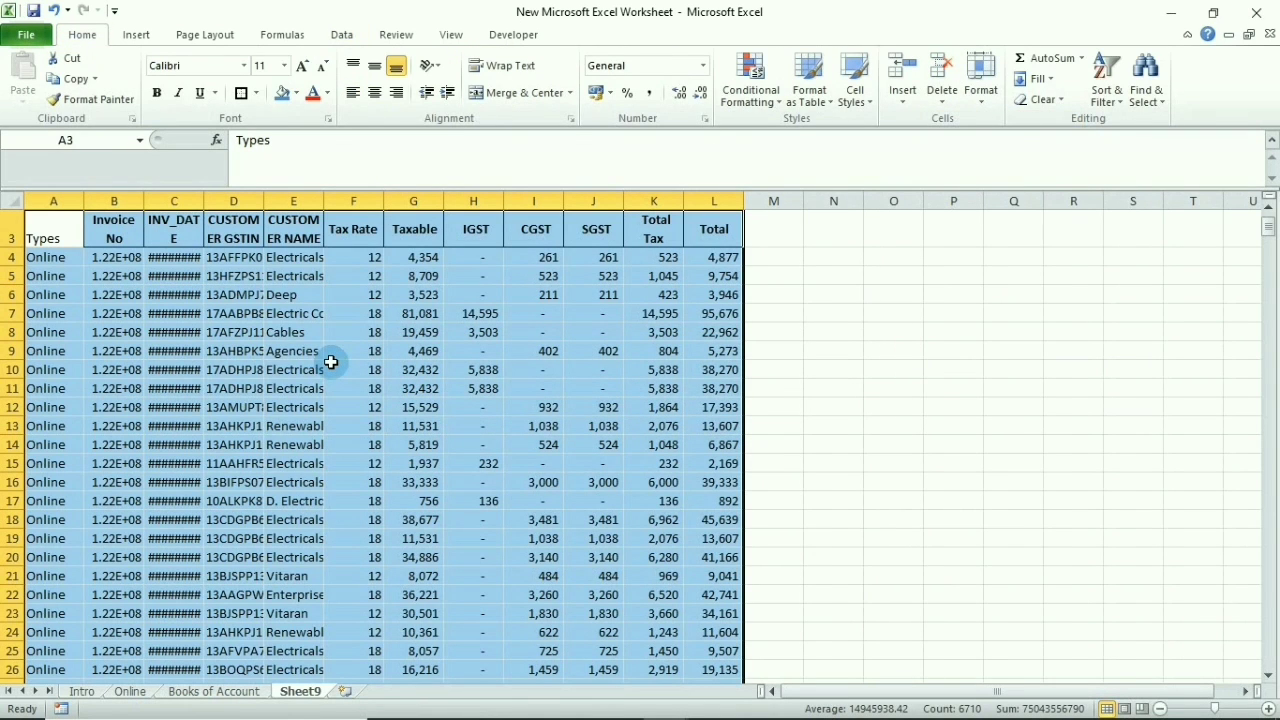
key("alt+h")
key("d")
key("s")
key("Return")
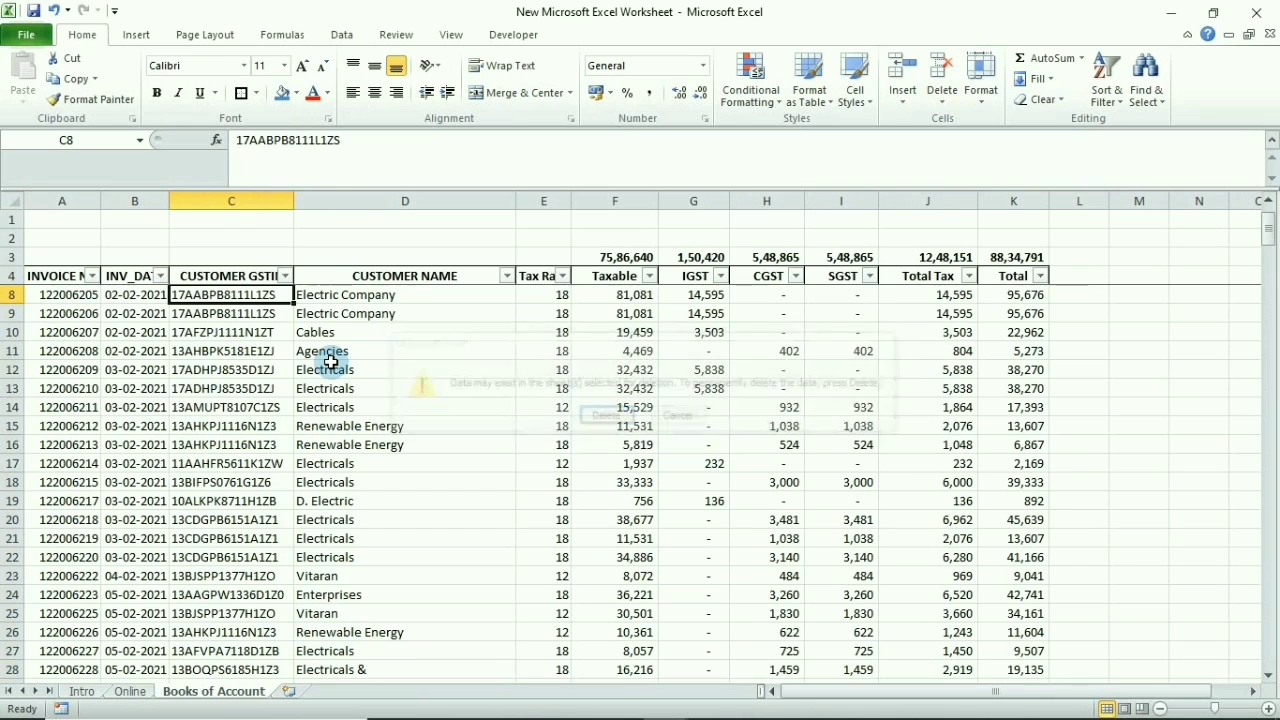
Move to the Online sheet's table to turn off its filter
key("Left")
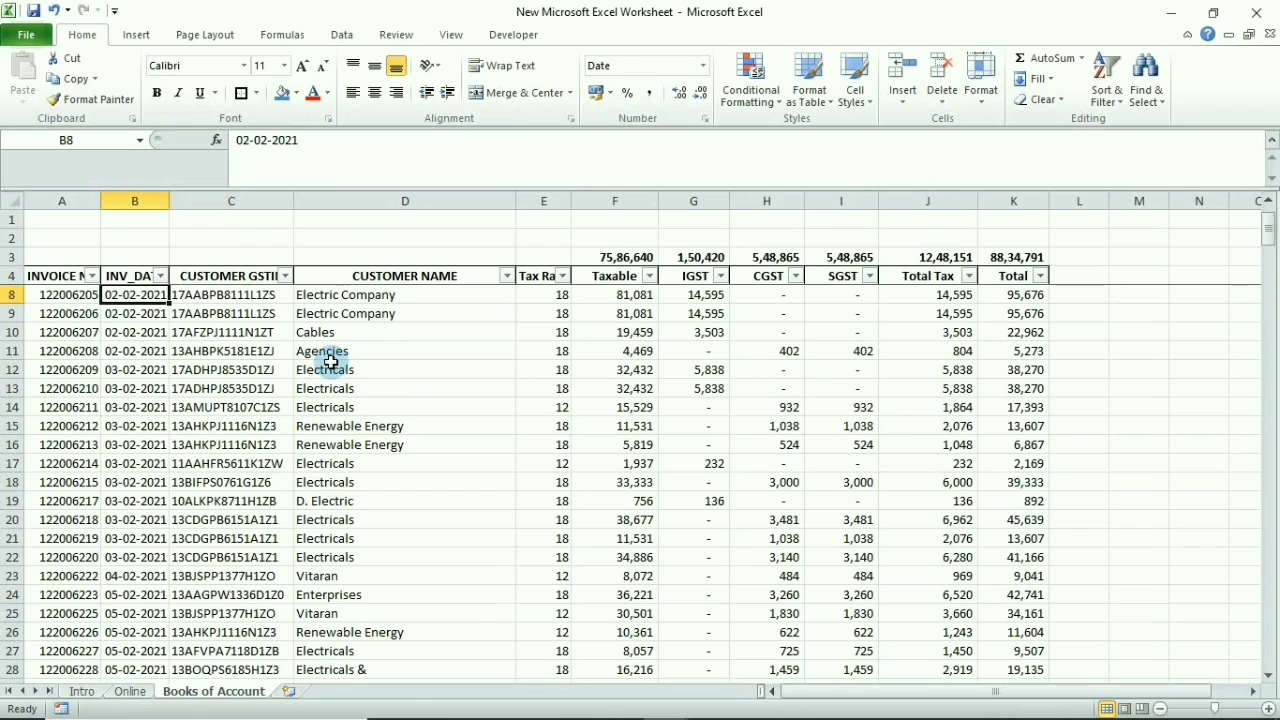
key("ctrl+Page_Up")
key("Down")
key("Down")
key("alt+a")
Clear the Online filter and copy the full Online table with headers
key("c")
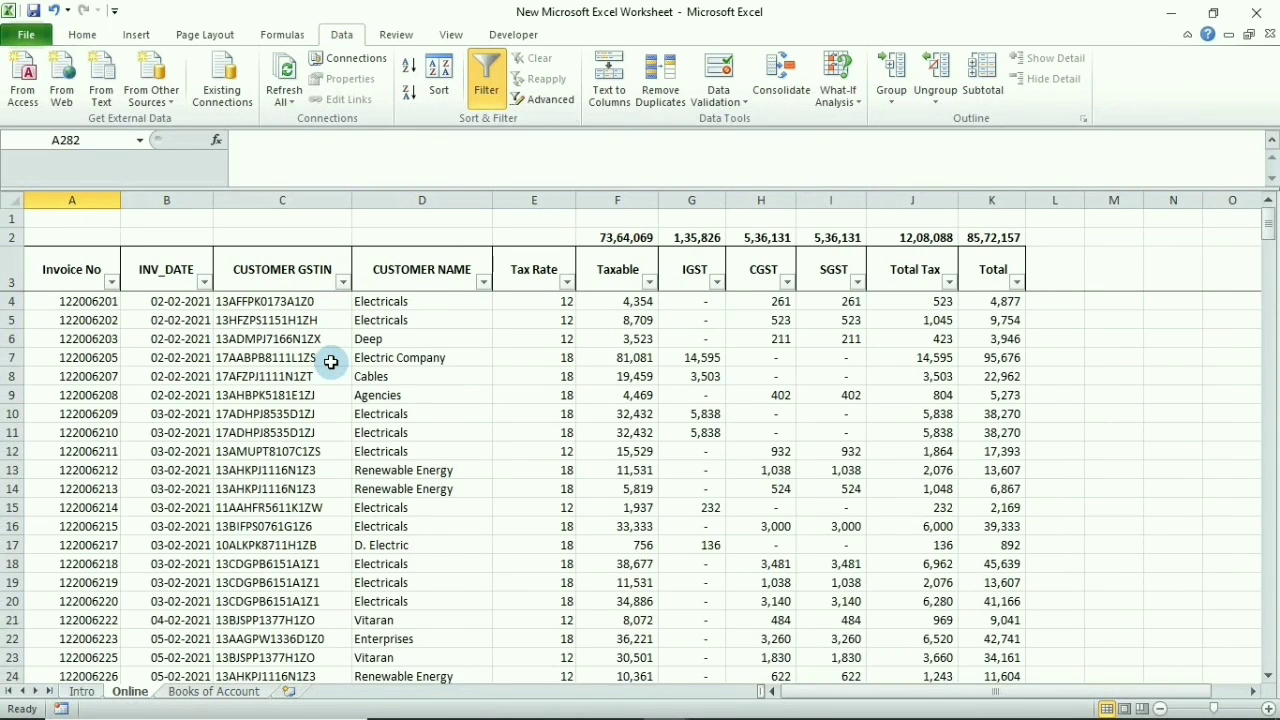
key("ctrl+Up")
key("ctrl+Up")
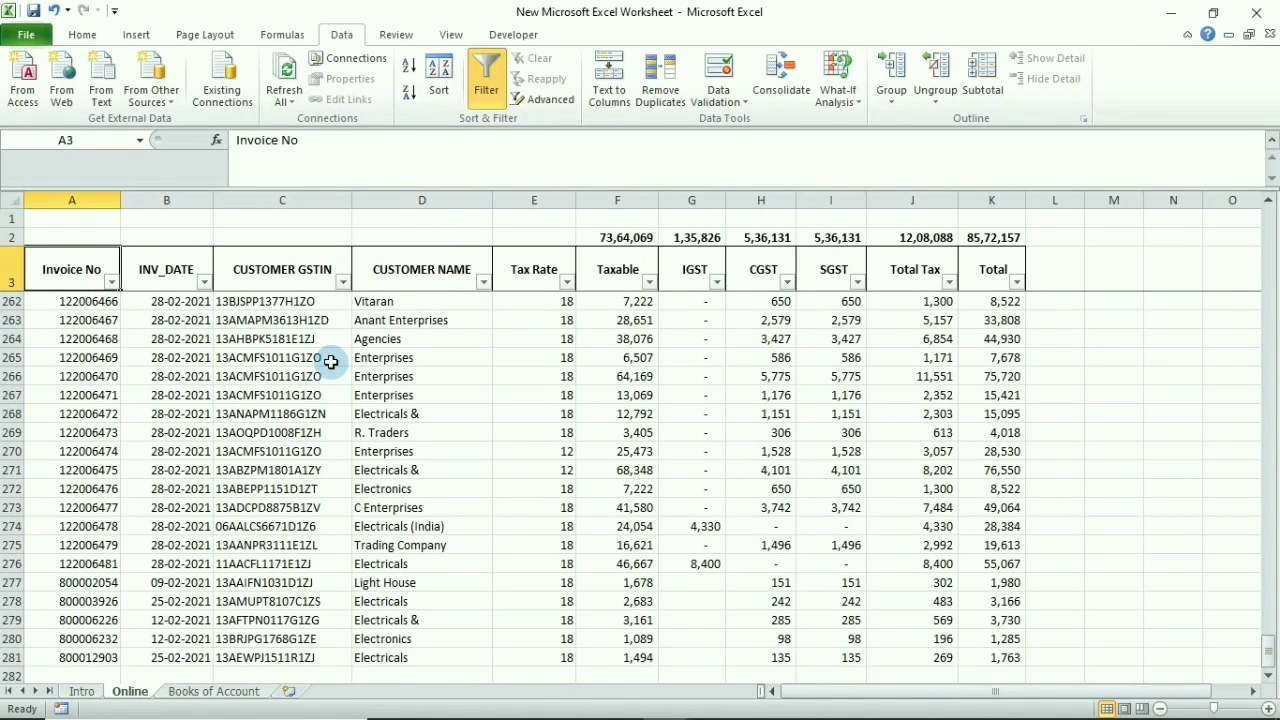
key("ctrl+shift+Right")
key("ctrl+shift+Down")
key("ctrl+c")
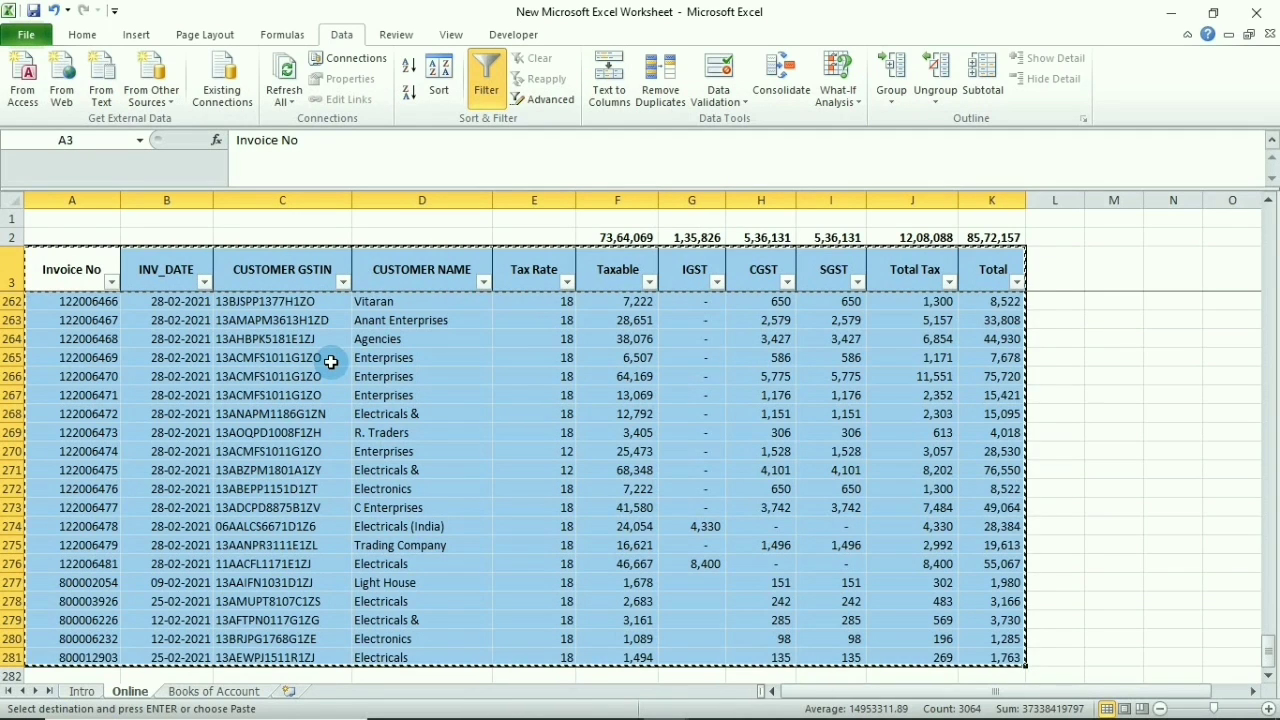
Paste the Online table at A3 of a new sheet
key("ctrl+Page_Down")
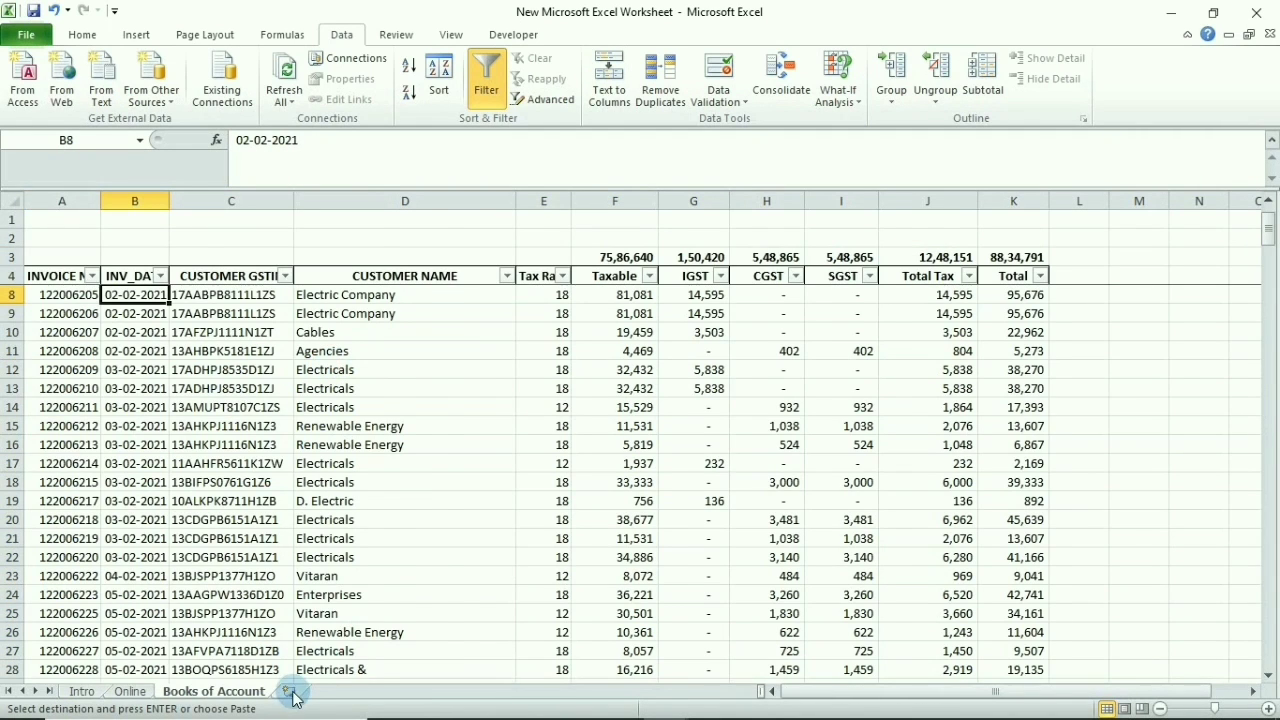
left_click(289, 691)
left_click(37, 258)
key("ctrl+v")
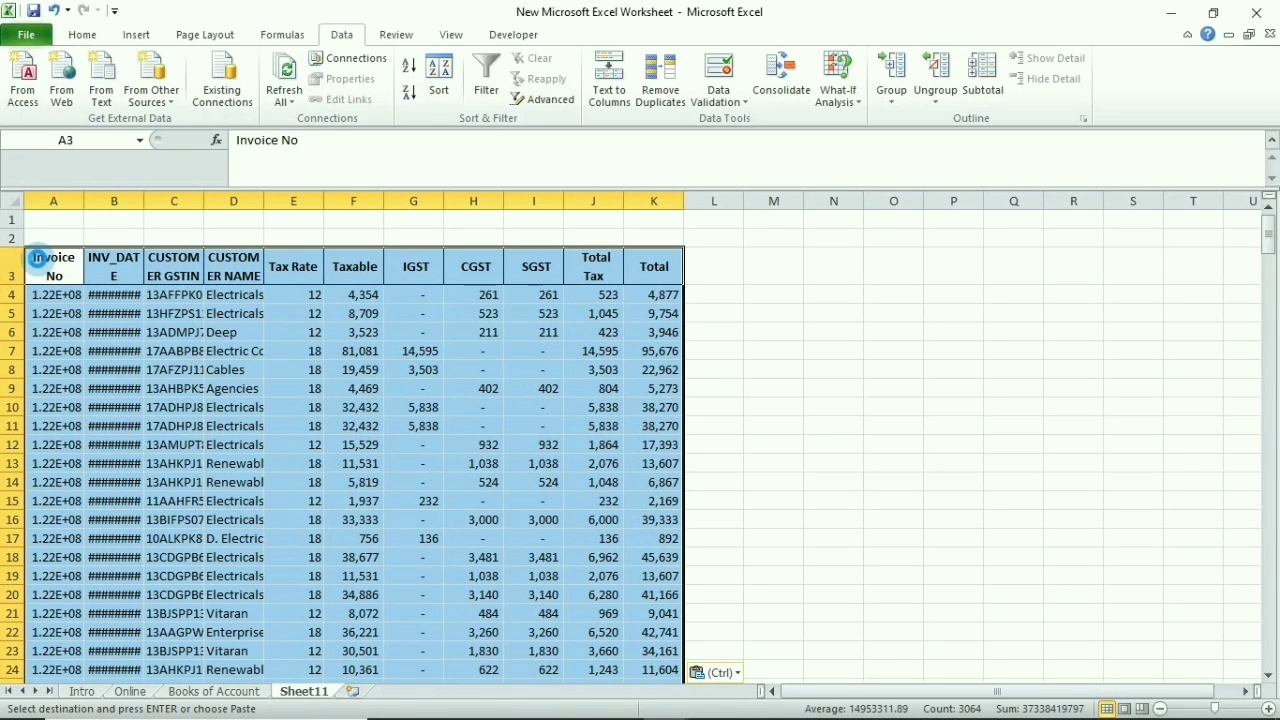
Insert a blank column A headed 'Types'
key("ctrl+space")
key("ctrl+shift+plus")
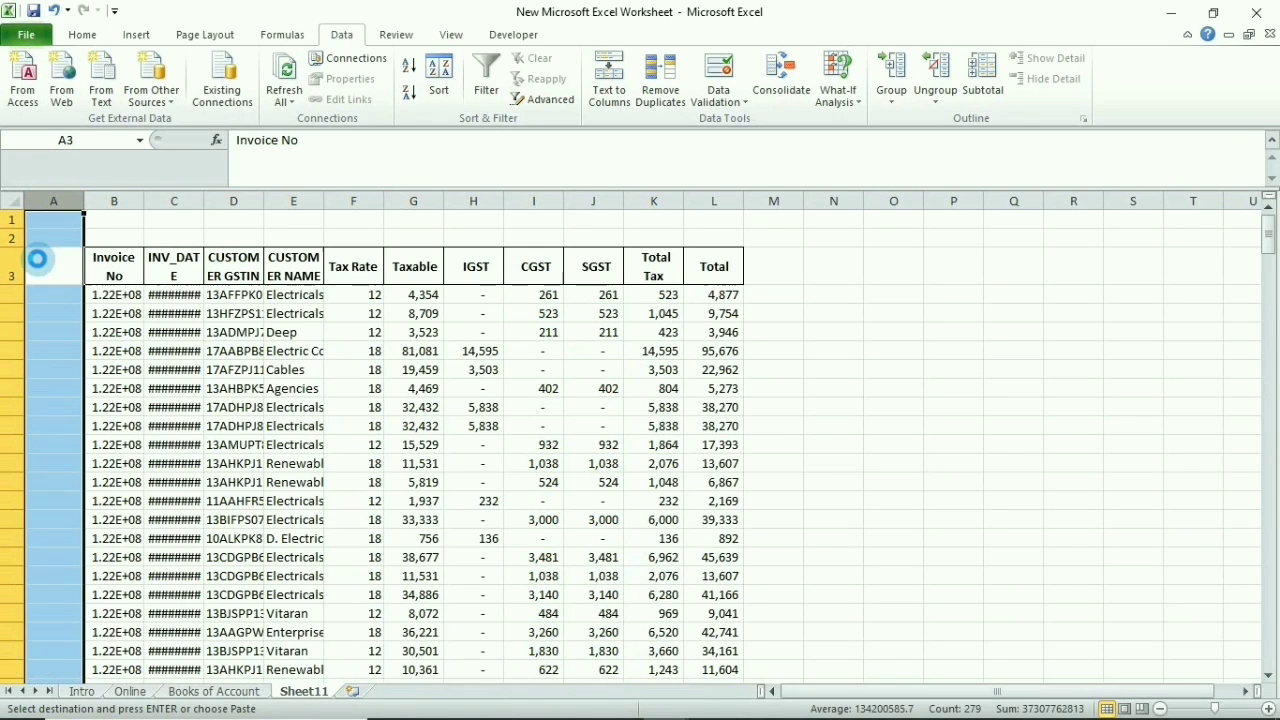
left_click(37, 259)
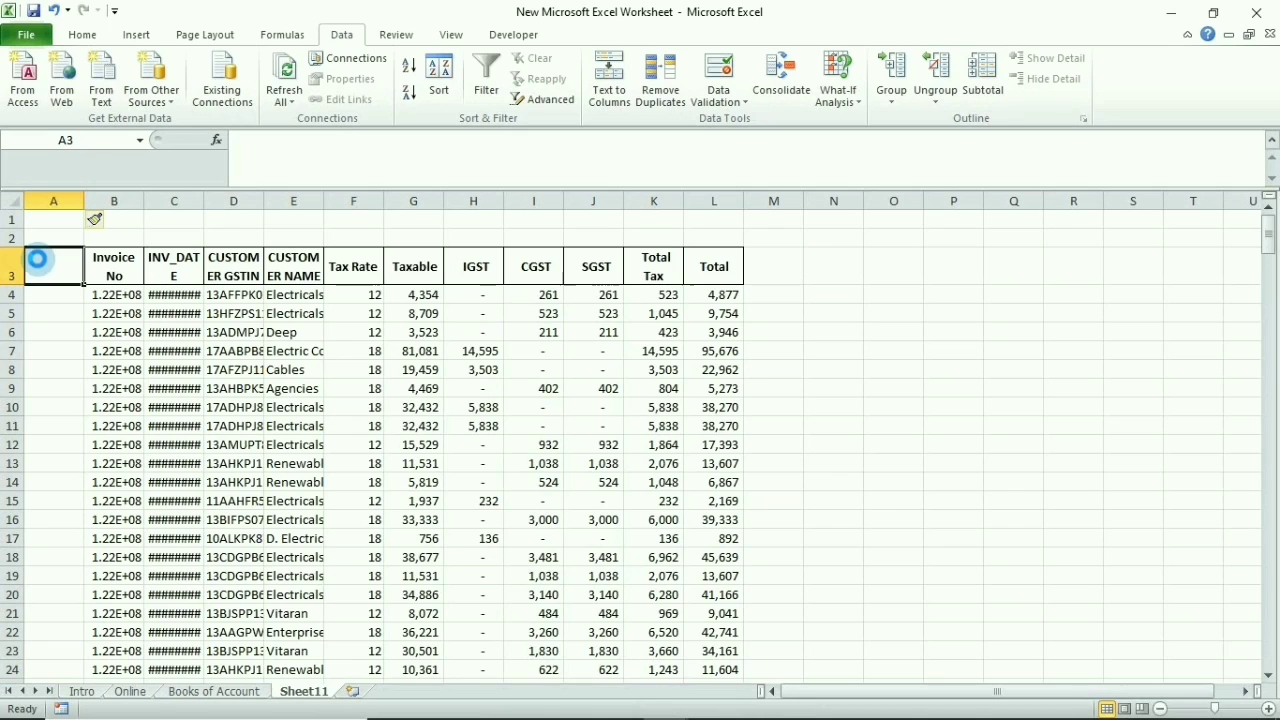
type("Types")
key("Return")
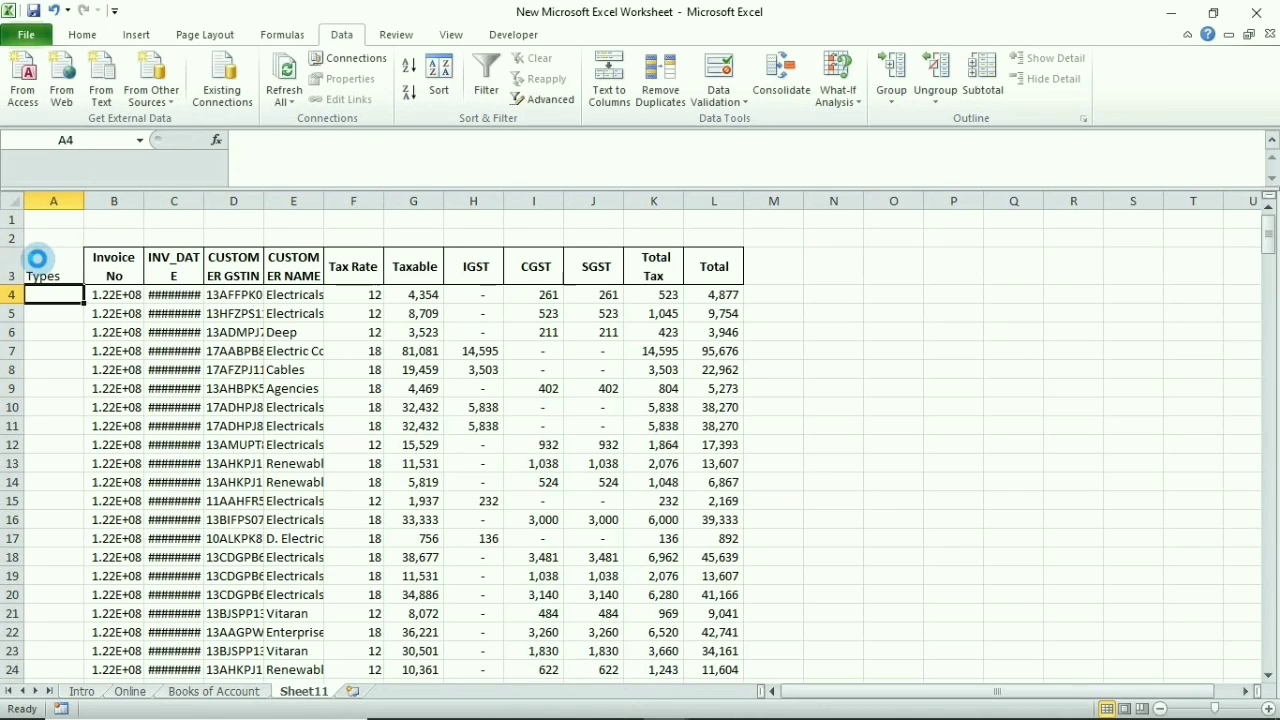
Fill 'Online' down the Types column from A4 to A281
type("Online")
key("ctrl+Return")
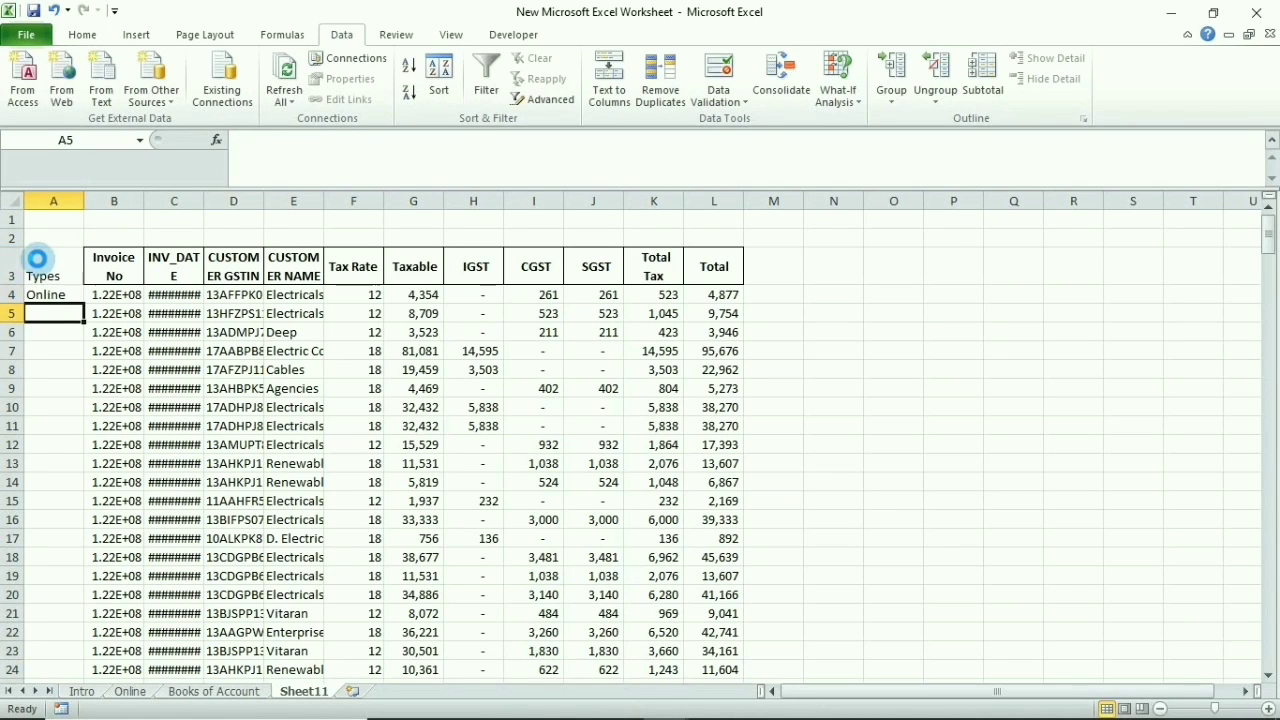
key("ctrl+c")
key("Right")
key("ctrl+Down")
key("Left")
key("ctrl+shift+Up")
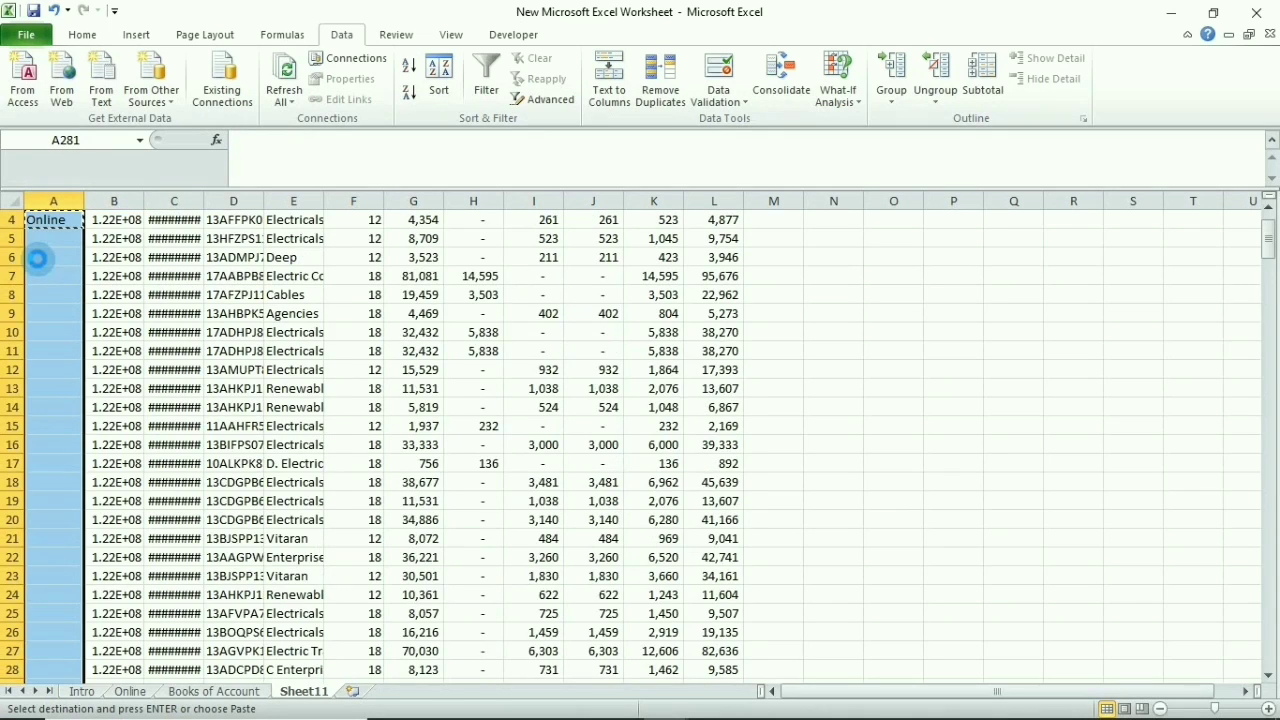
key("ctrl+v")
key("ctrl+Home")
Copy the whole Books of Account table including its header row
key("ctrl+Page_Up")
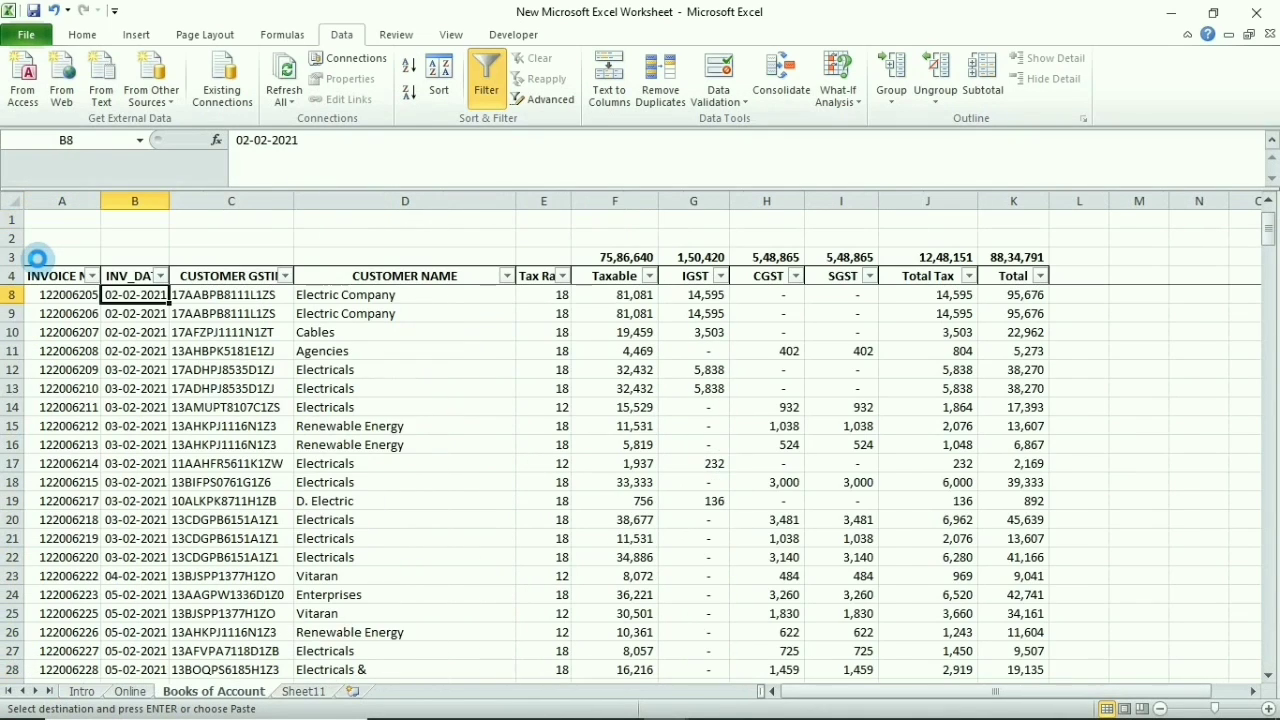
key("Down")
key("ctrl+Up")
key("Left")
key("ctrl+shift+Right")
key("ctrl+shift+Down")
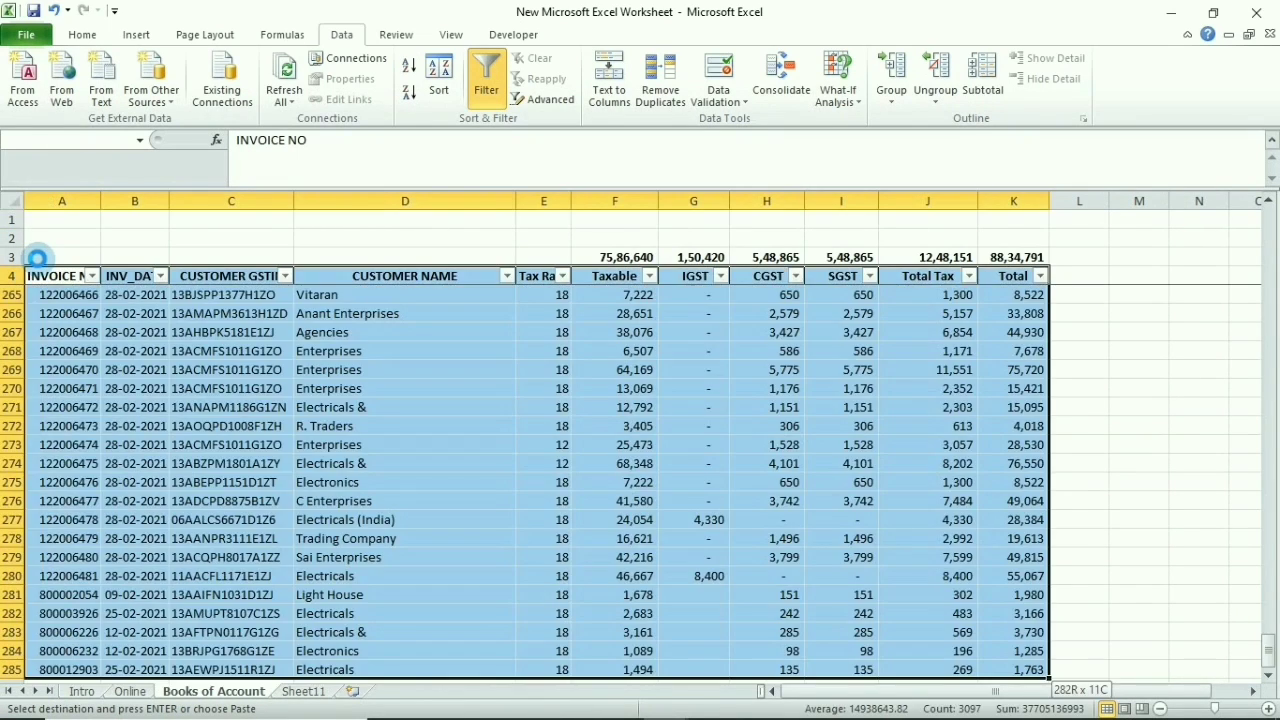
key("ctrl+c")
Paste the Books of Account table at B282 on Sheet11 and delete its duplicate header row
key("ctrl+Page_Down")
key("ctrl+Down")
key("ctrl+Down")
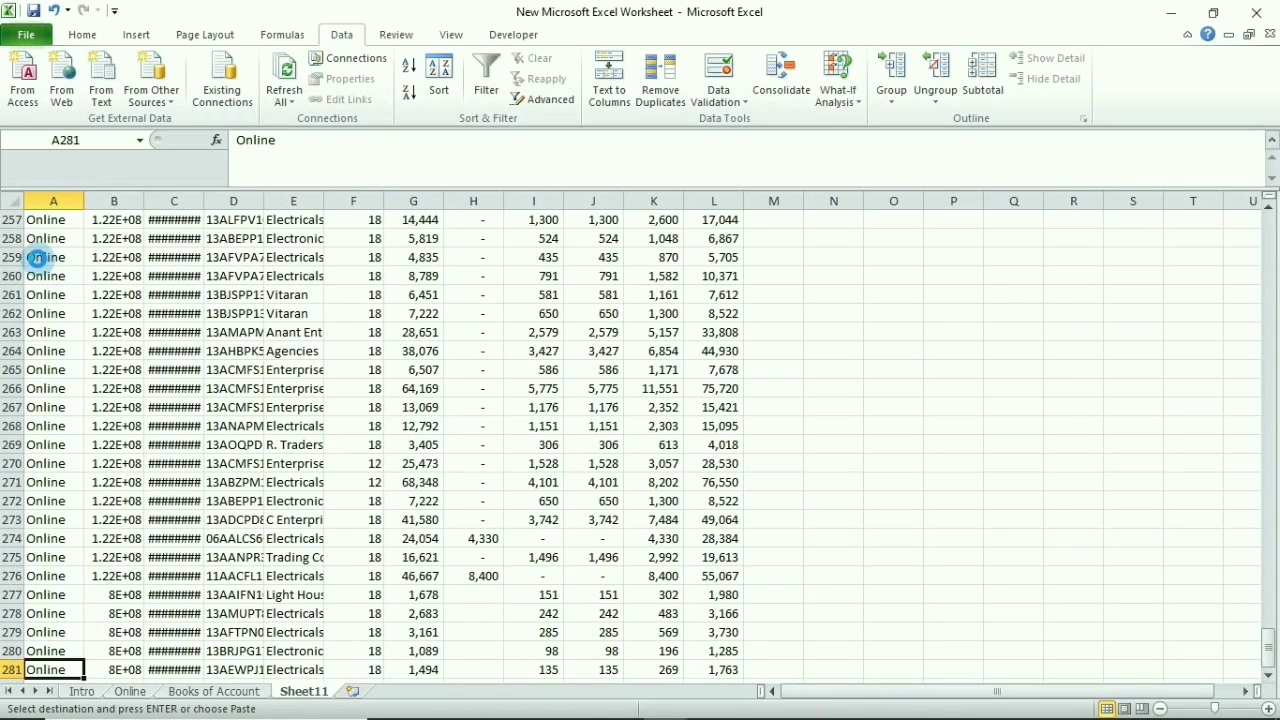
key("Down")
key("Right")
key("ctrl+v")
key("Left")
key("Down")
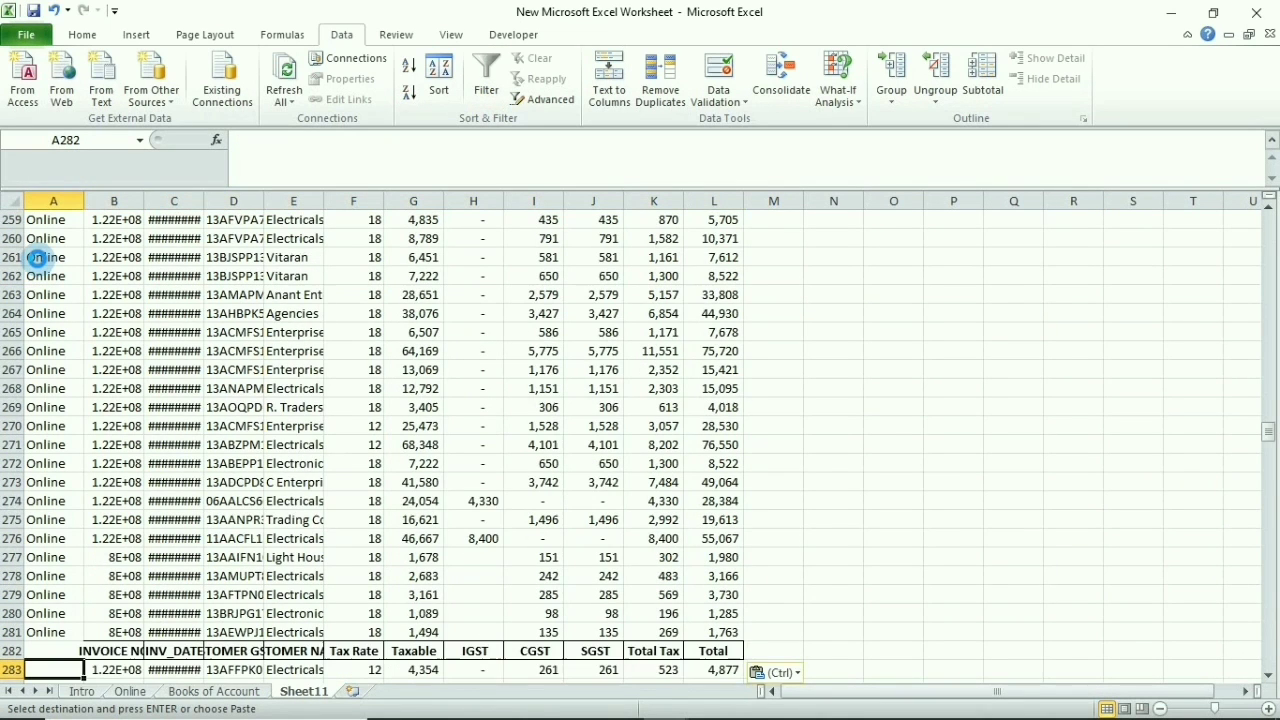
key("Up")
key("shift+space")
key("ctrl+minus")
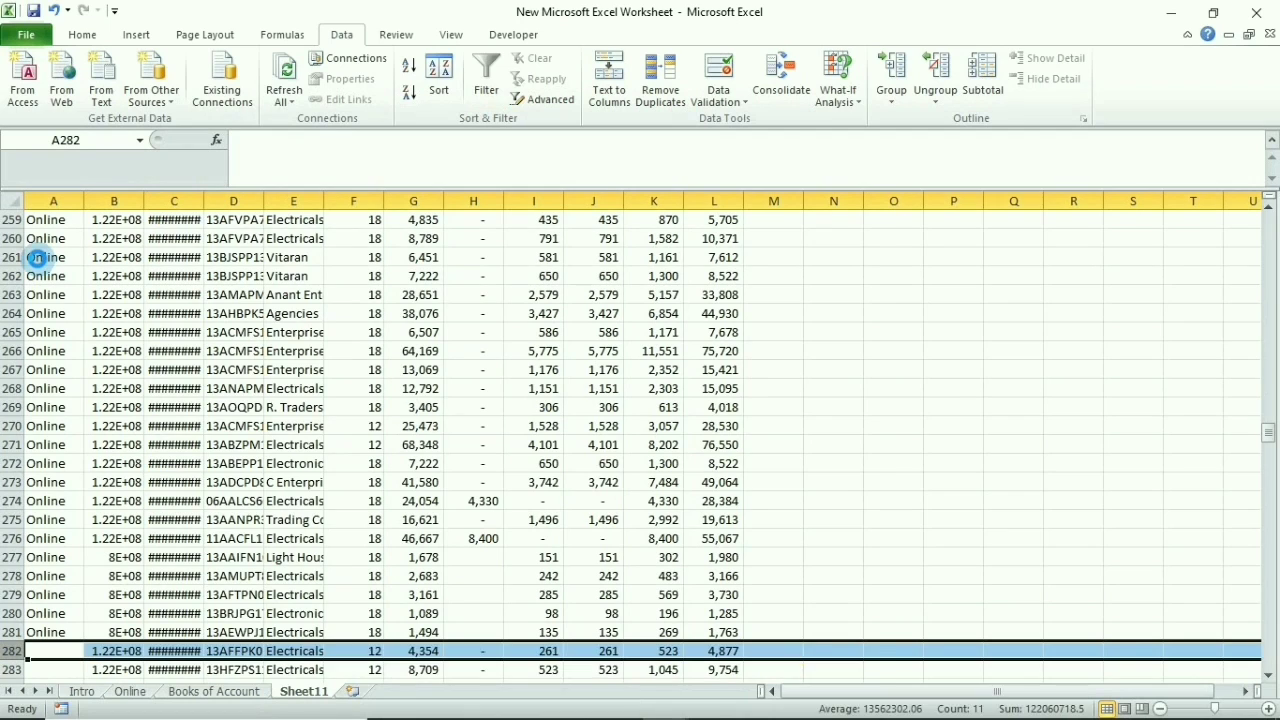
key("Down")
key("Up")
Enter Books in A282 and fill it down the Types column to A562
type("Boo")
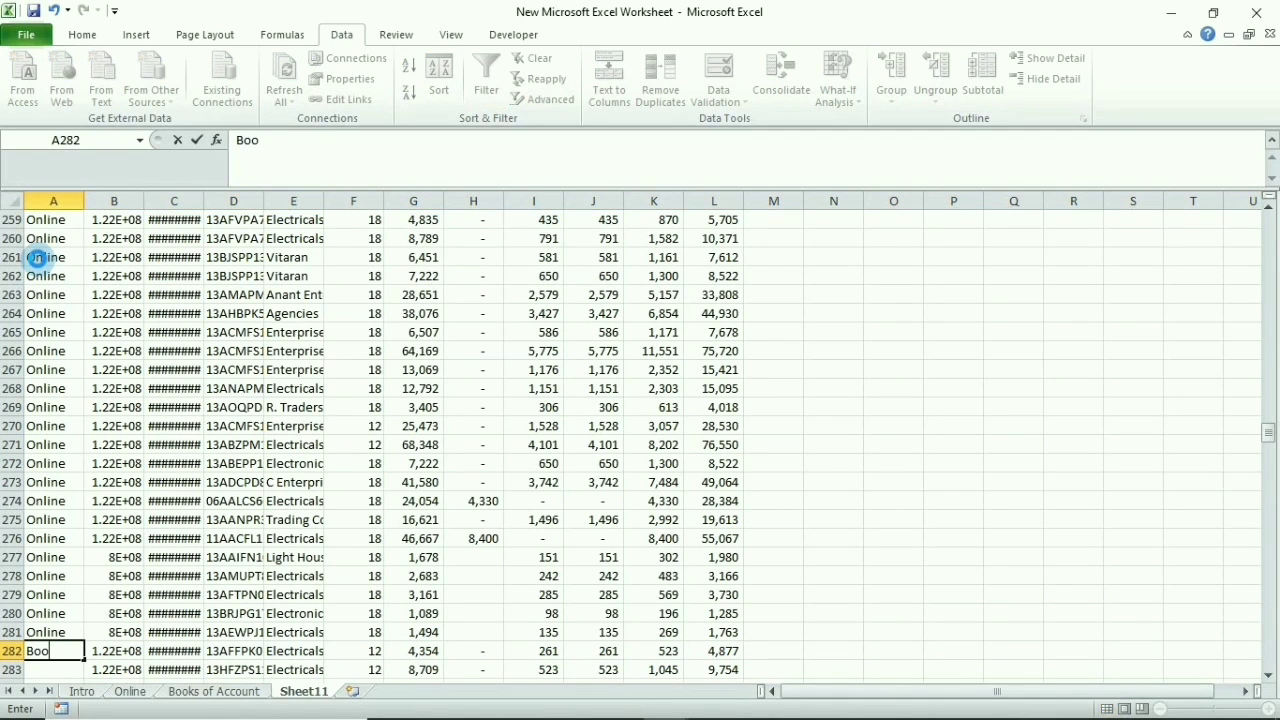
key("ctrl+Return")
key("ctrl+c")
key("ctrl+Right")
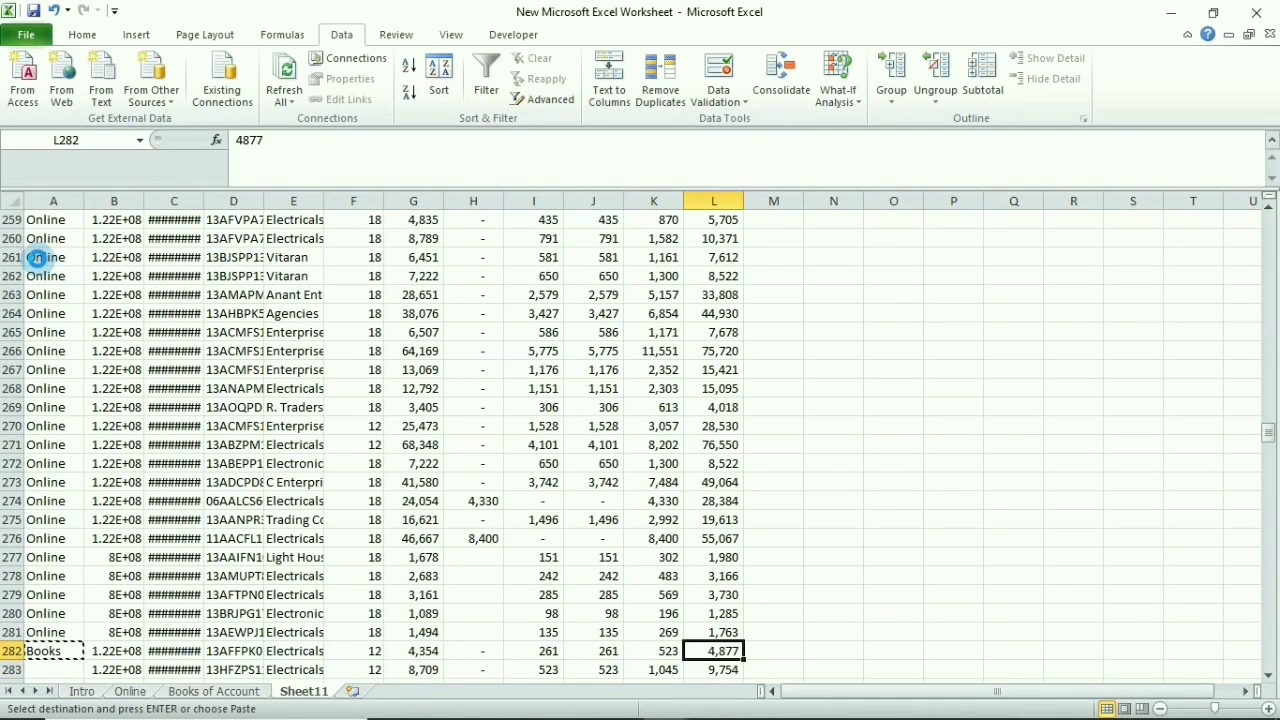
key("ctrl+Left")
key("ctrl+Down")
key("ctrl+Up")
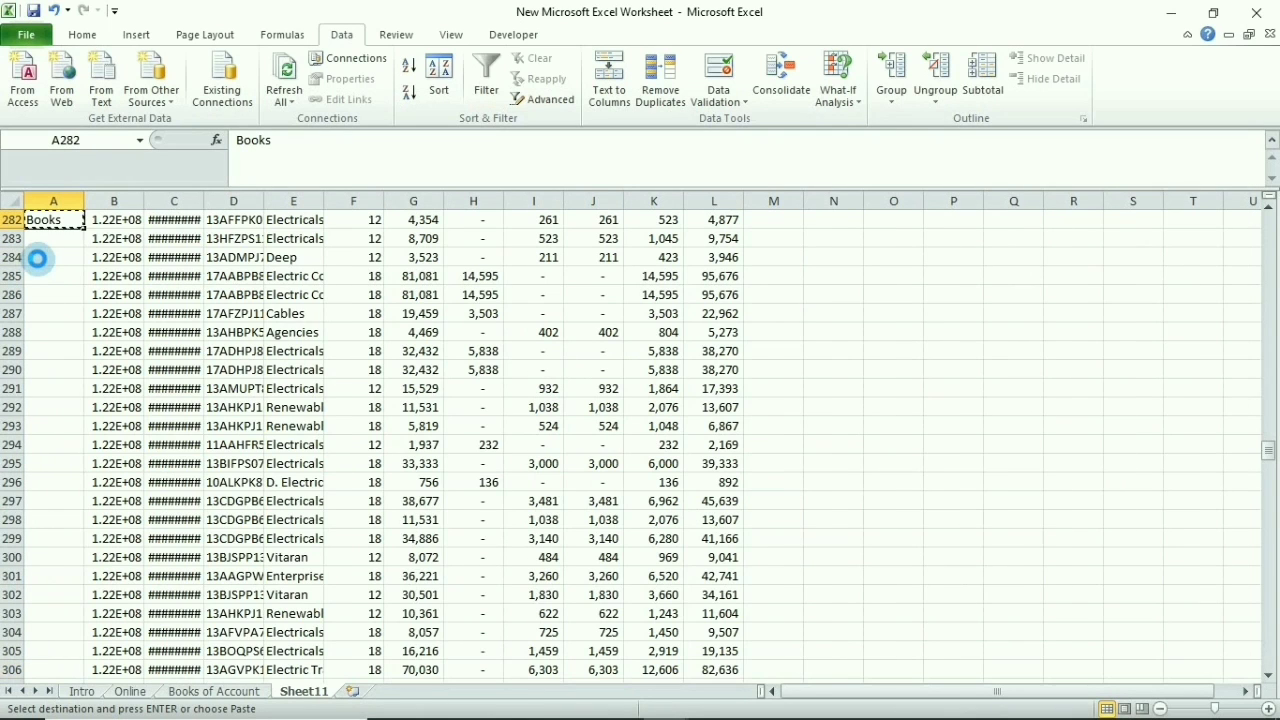
key("Right")
key("ctrl+Down")
key("Left")
key("ctrl+shift+Up")
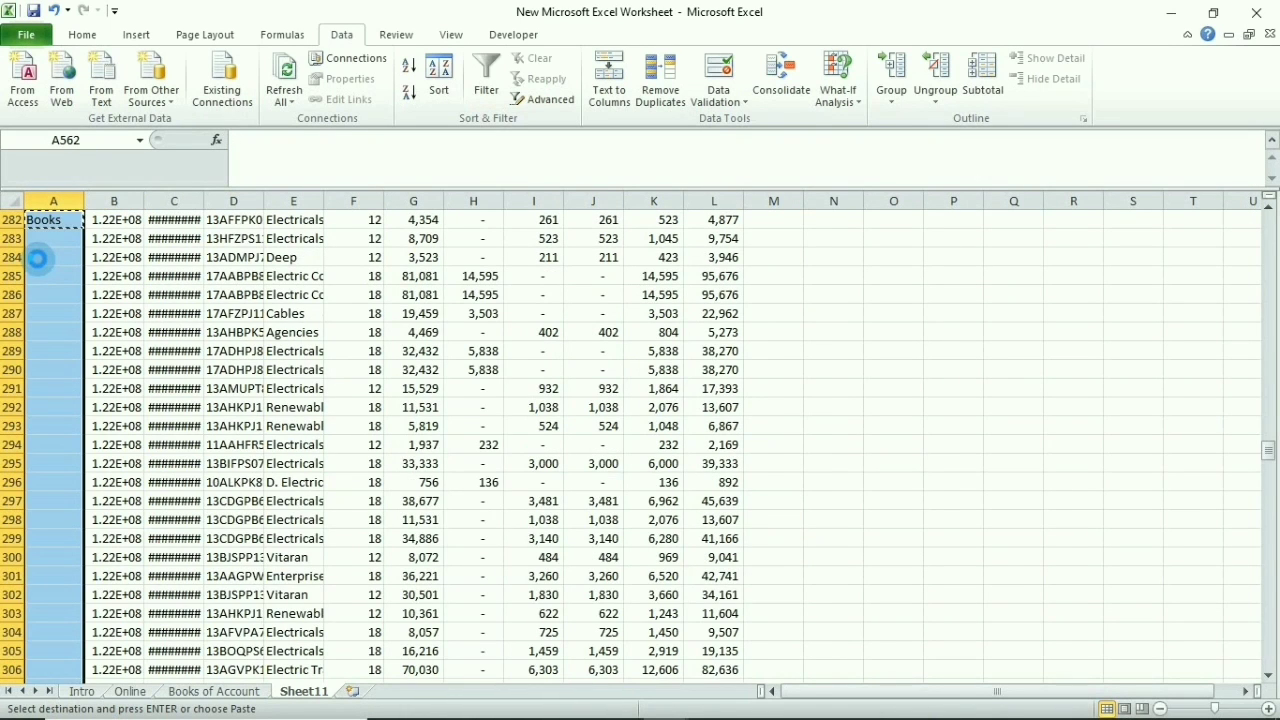
key("ctrl+v")
Select the combined table A3:L562 from the Types header
key("ctrl+Up")
key("ctrl+Up")
key("ctrl+Down")
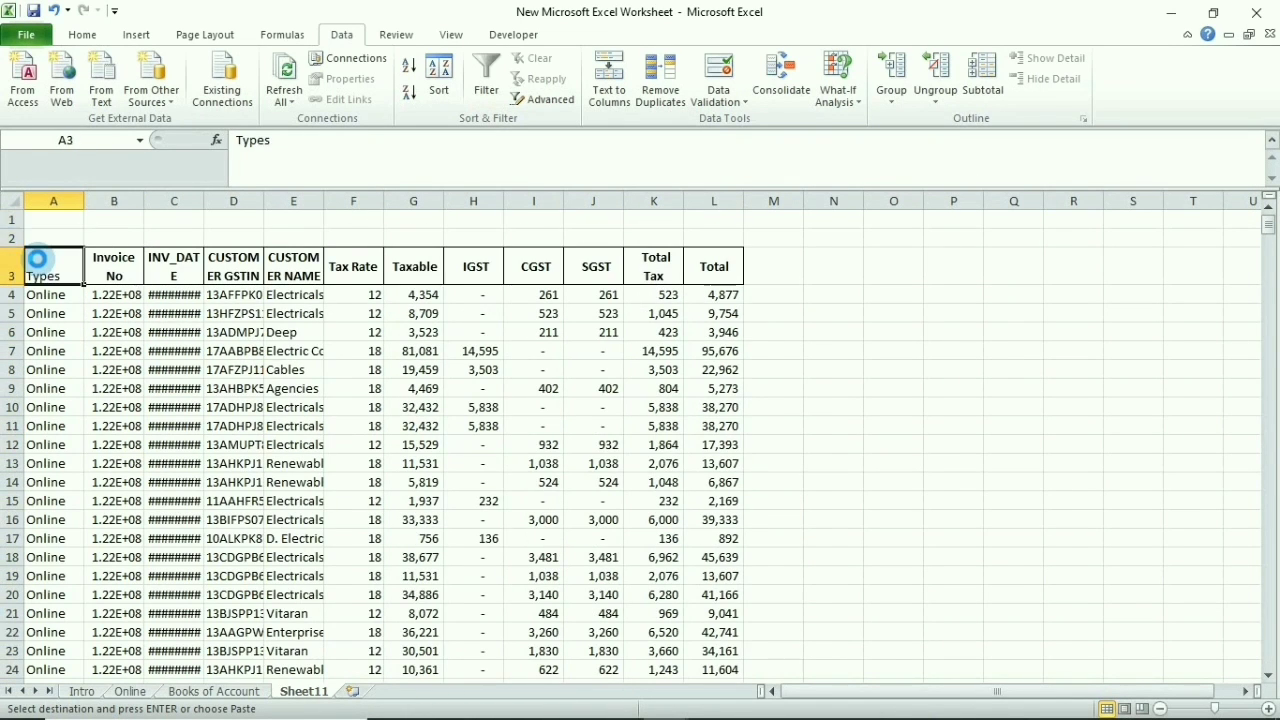
key("ctrl+shift+Right")
key("ctrl+shift+Down")
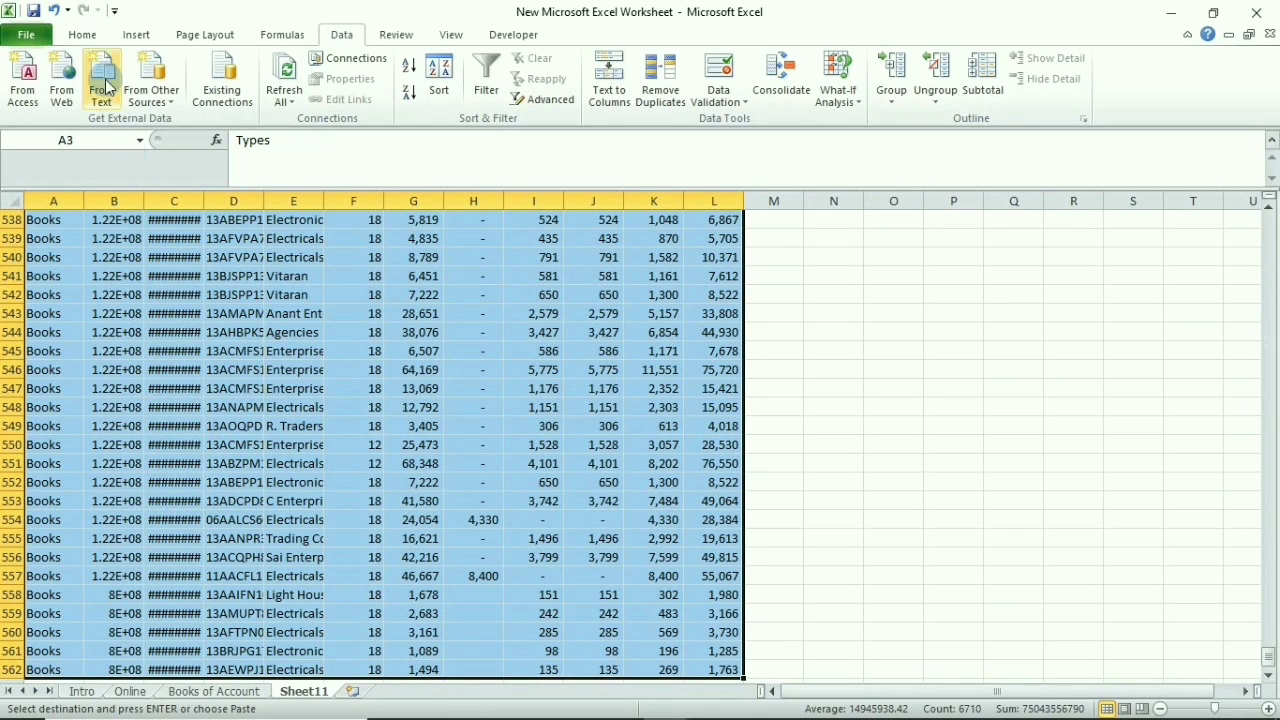
Insert a PivotTable from the selected data on a new worksheet
left_click(136, 34)
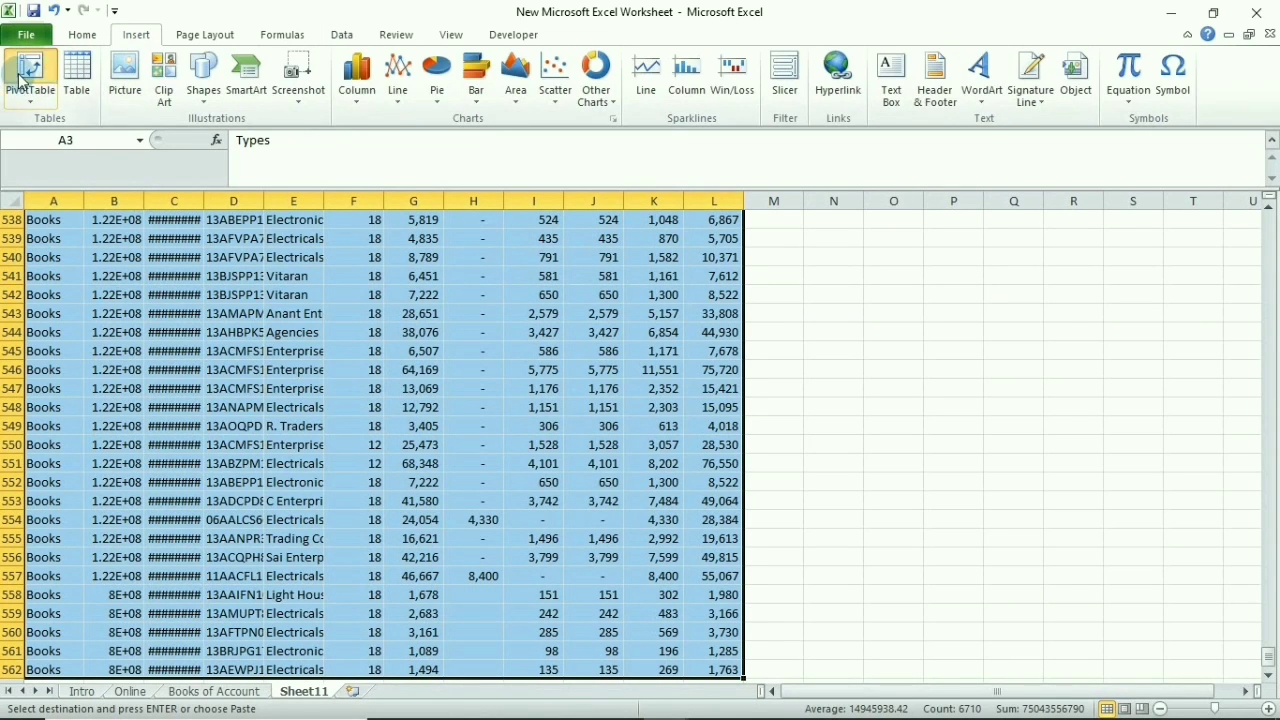
left_click(24, 80)
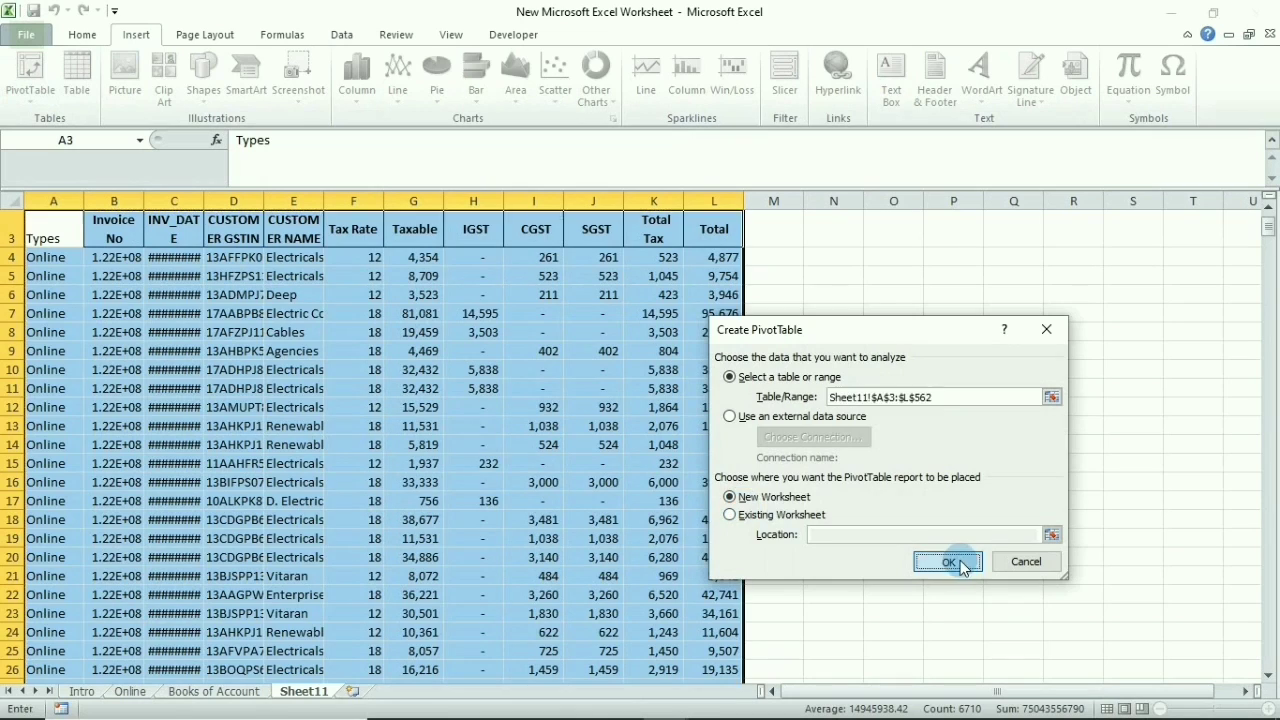
left_click(947, 561)
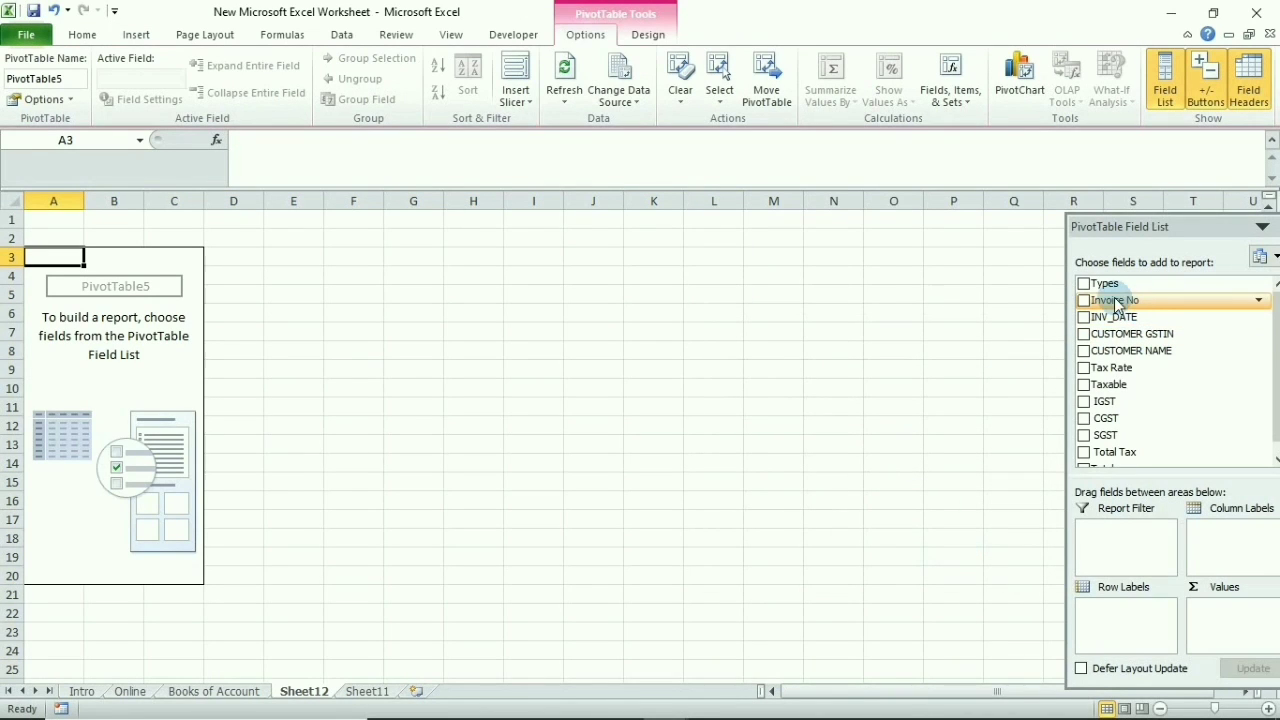
Place Invoice No in rows, sum of Total Tax in values, and Types in columns
left_click_drag(1114, 300, 1135, 622)
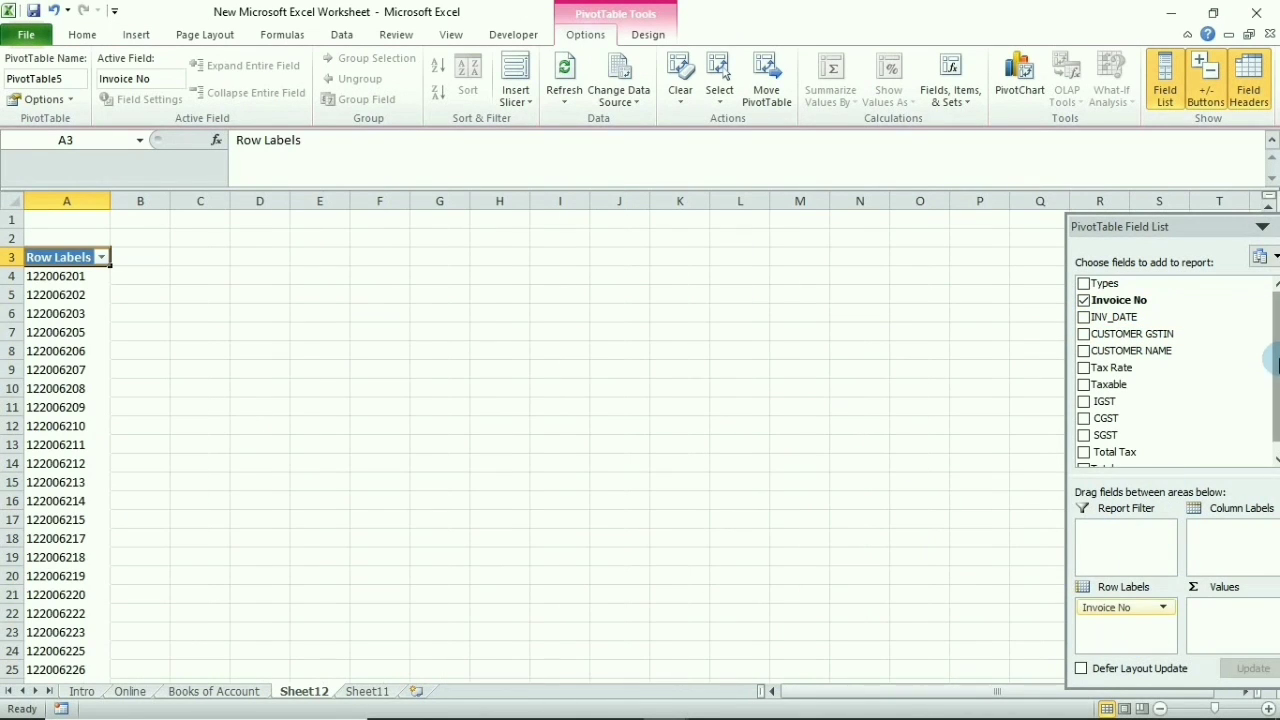
scroll(1145, 420, "down", 1)
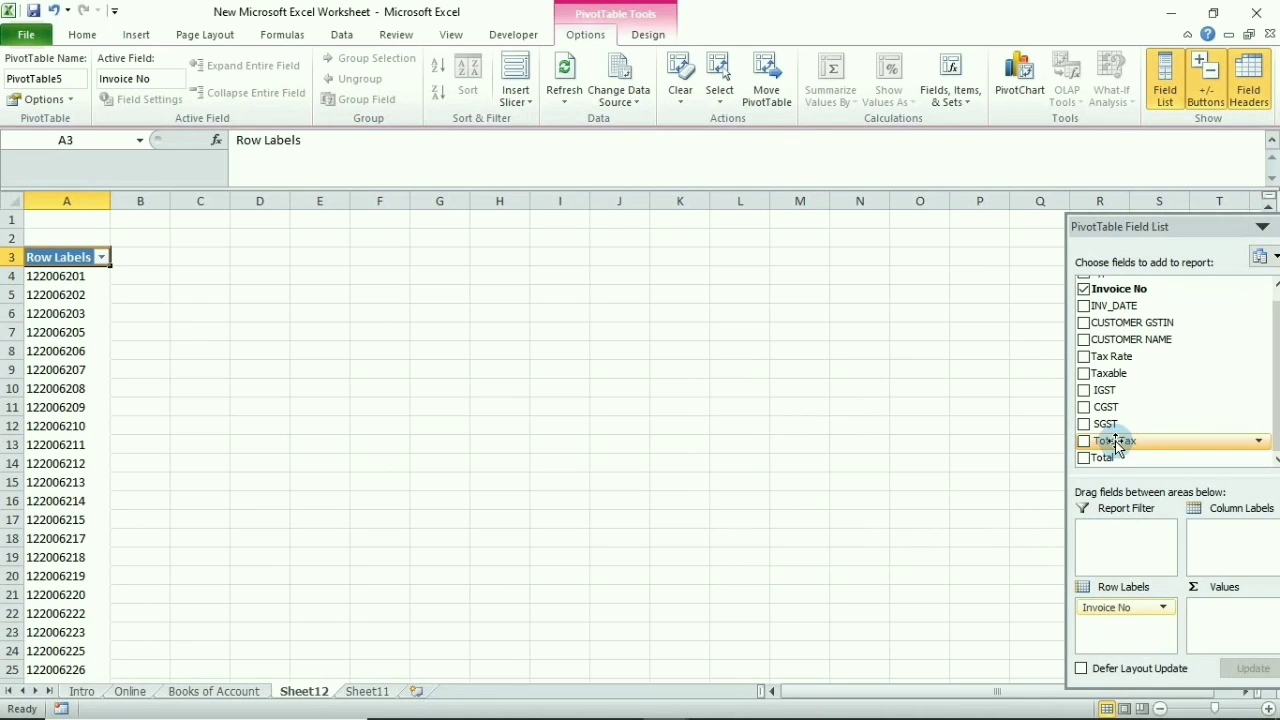
left_click_drag(1108, 449, 1255, 627)
scroll(1270, 380, "up", 1)
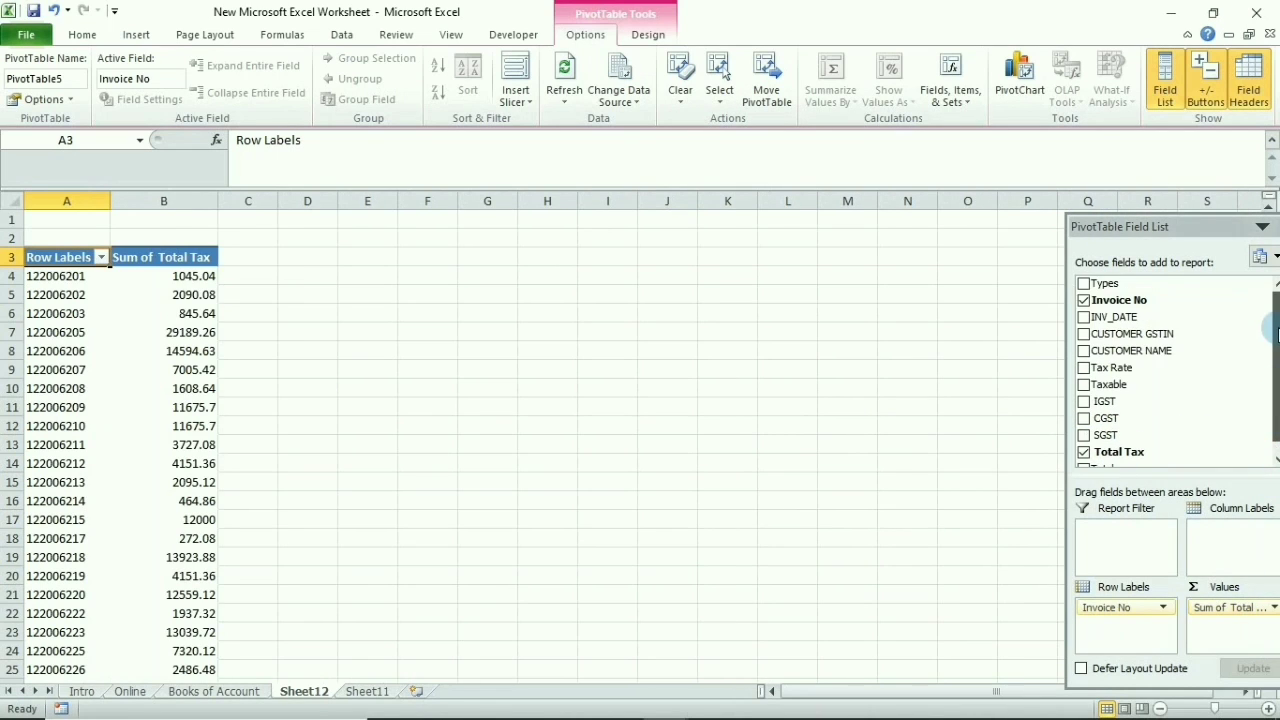
left_click_drag(1100, 290, 1236, 546)
mouse_move(343, 449)
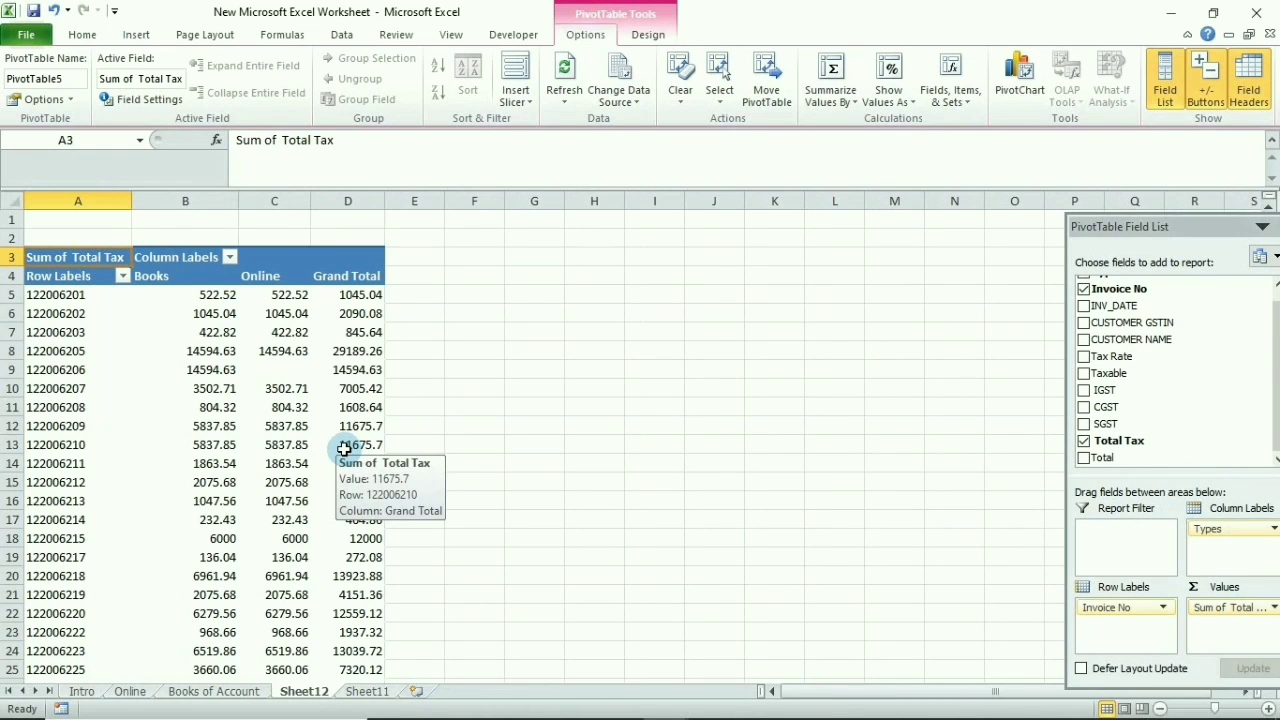
left_click(280, 421)
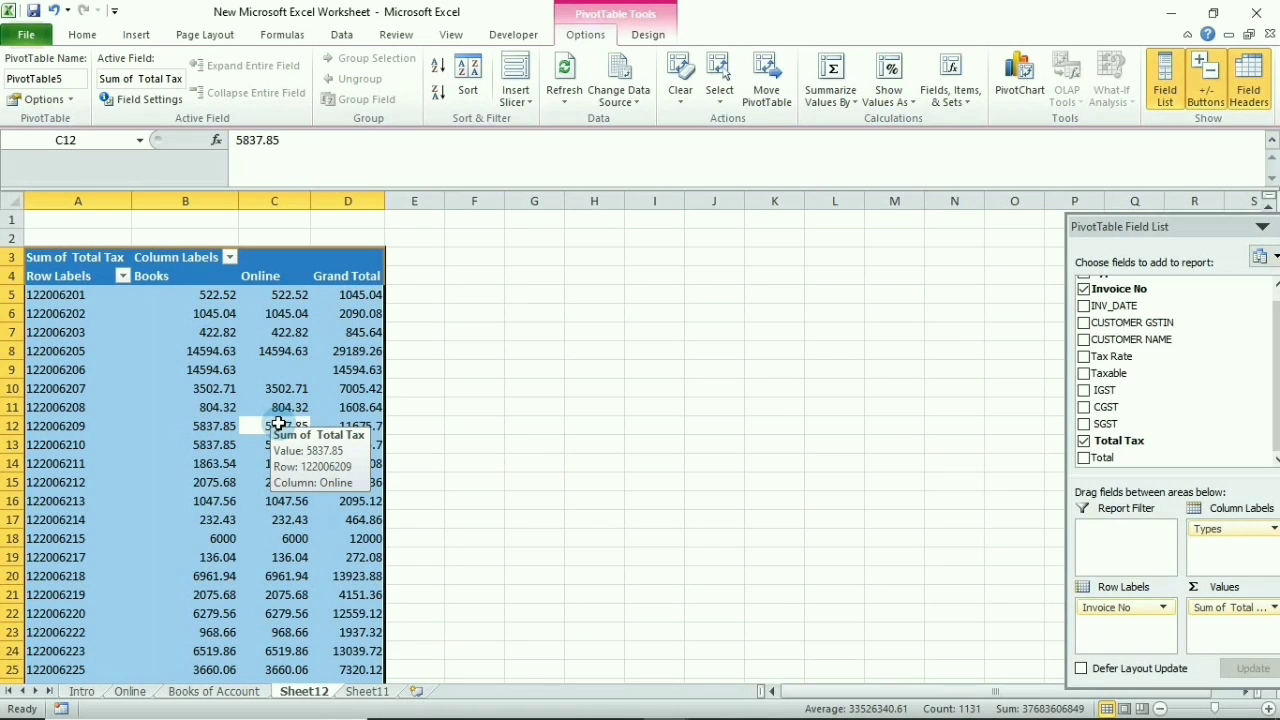
Replace the pivot table with its plain values using Paste Special > Values
key("ctrl+c")
key("ctrl+alt+v")
key("v")
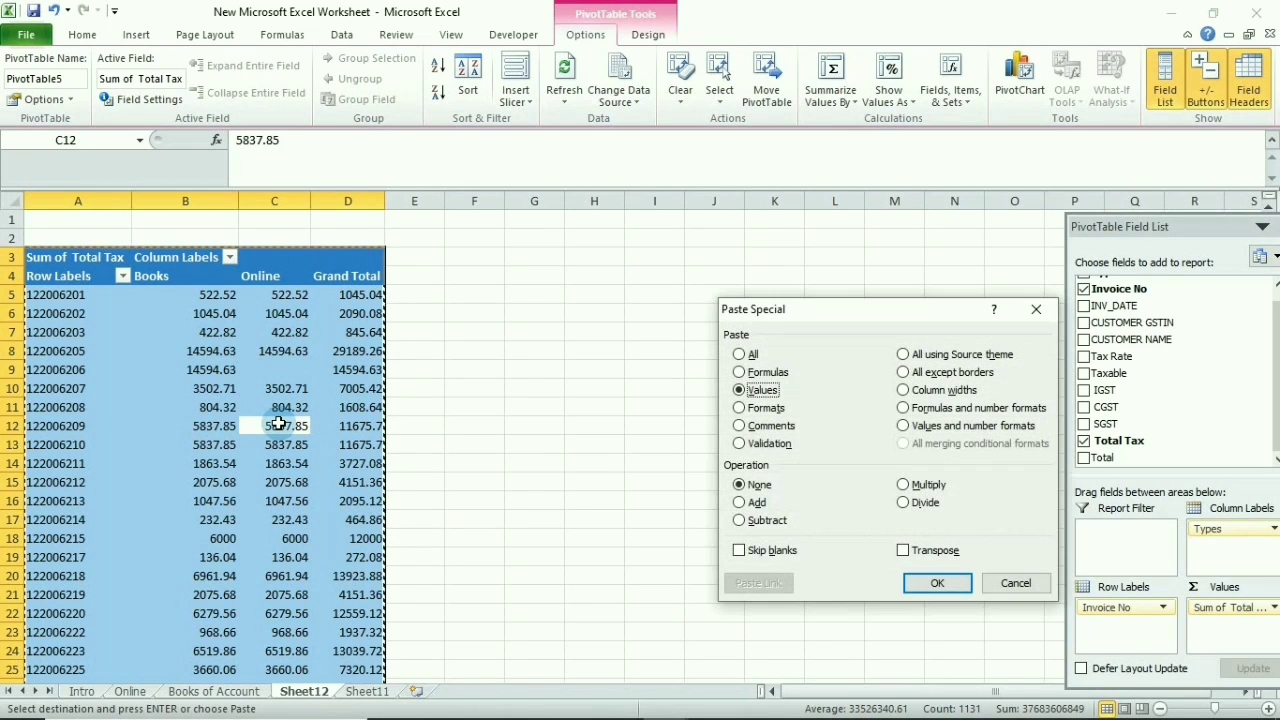
key("Return")
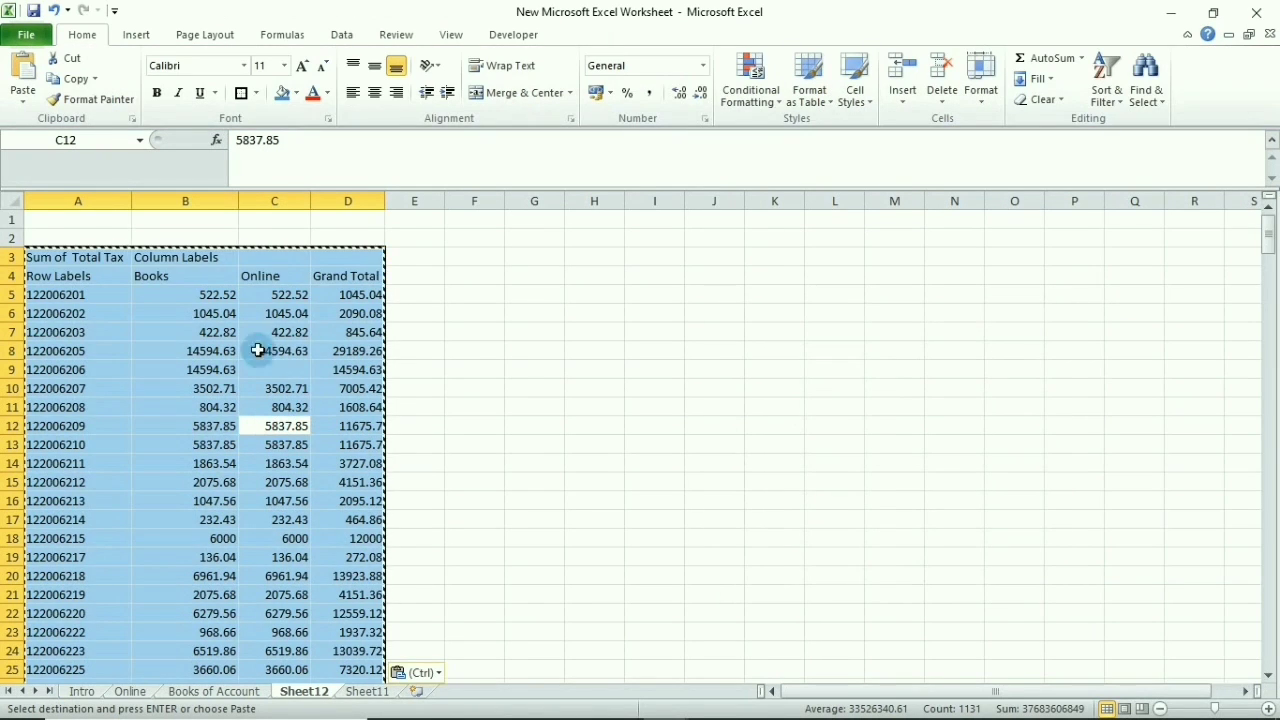
left_click(270, 312)
Rename the Grand Total header in D4 to Difference
left_click(16, 276)
left_click(340, 276)
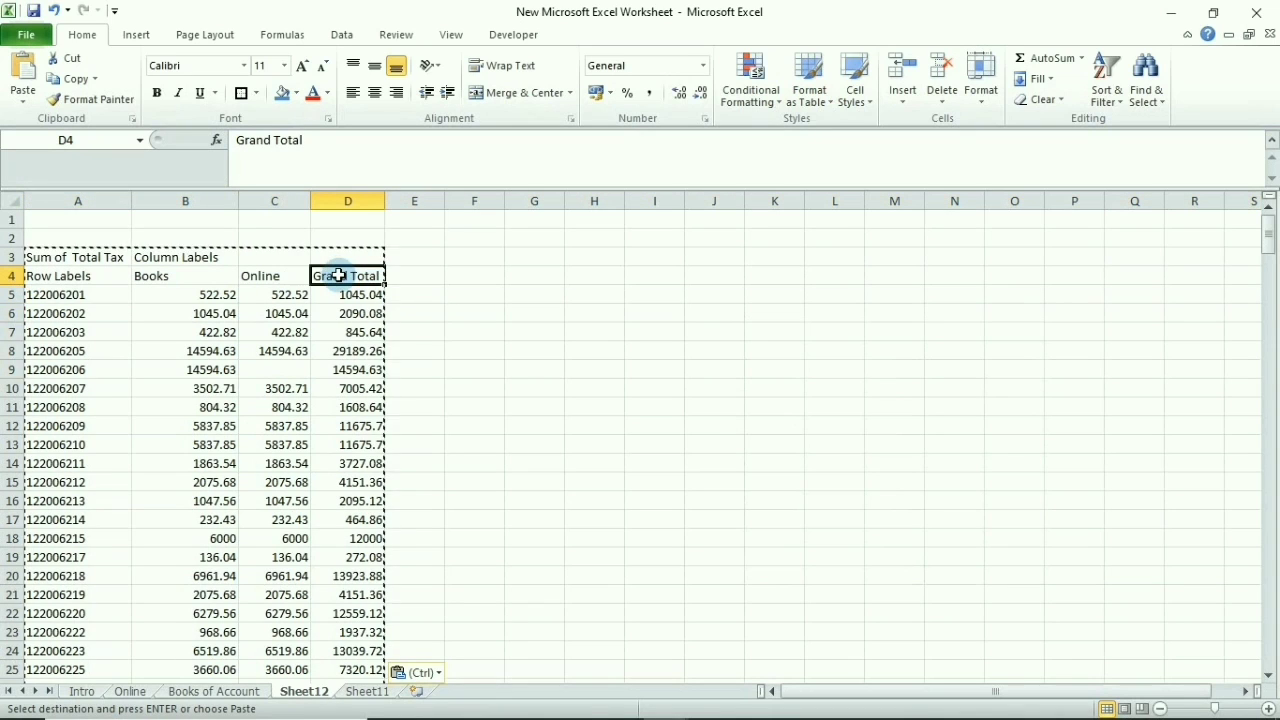
type("Differec")
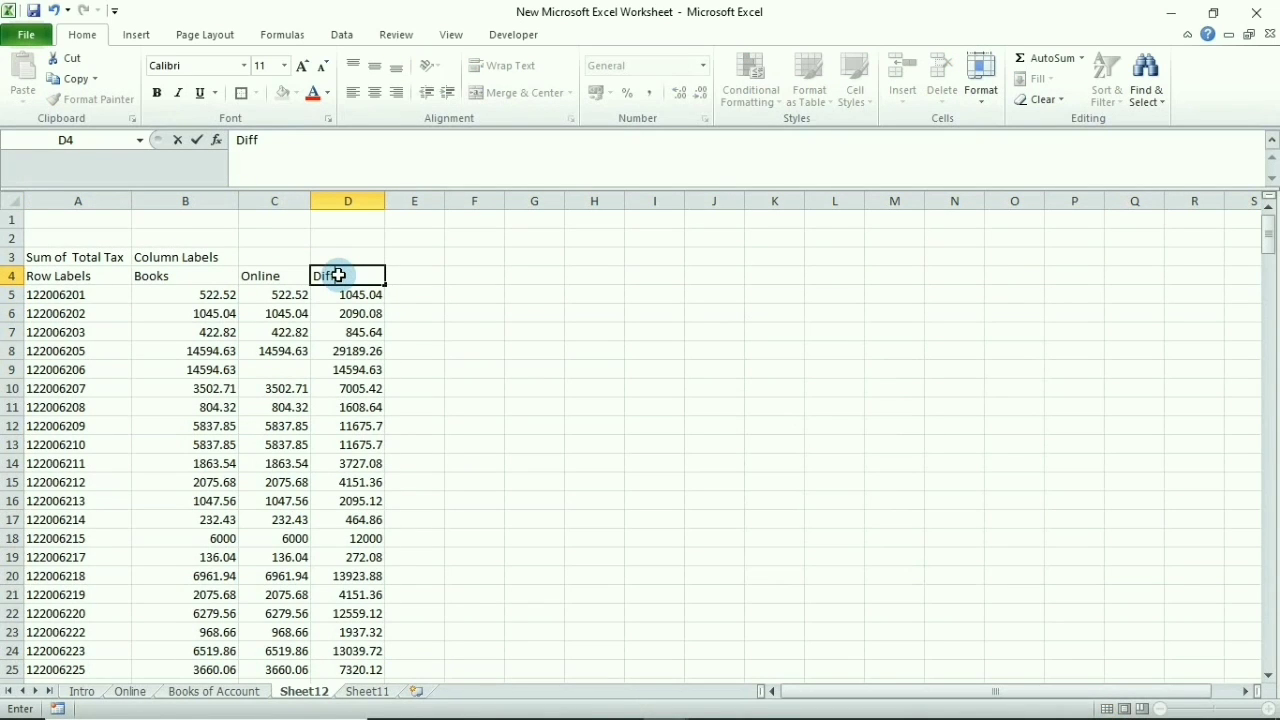
key("BackSpace")
type("nce")
key("Return")
Enter =B5-C5 in D5 and fill it down for every invoice
type("=")
key("Left")
key("Left")
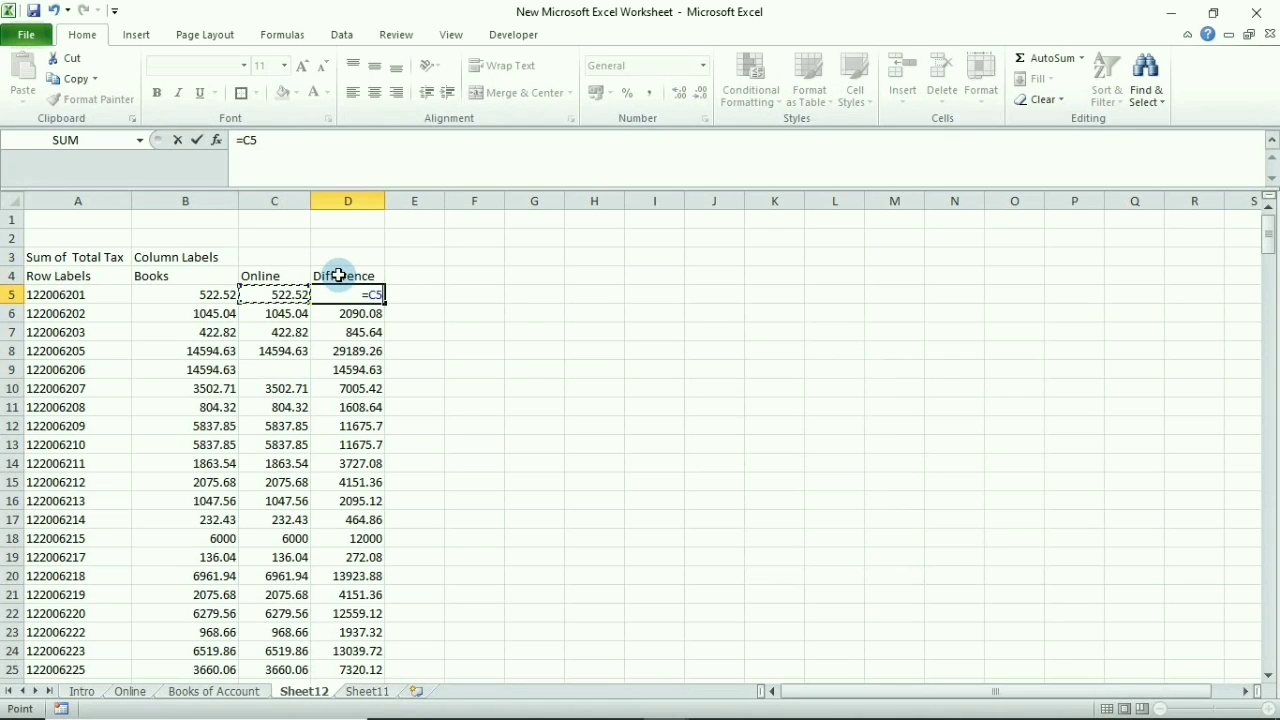
type("-")
key("Left")
key("Return")
key("Up")
key("ctrl+c")
key("ctrl+shift+Down")
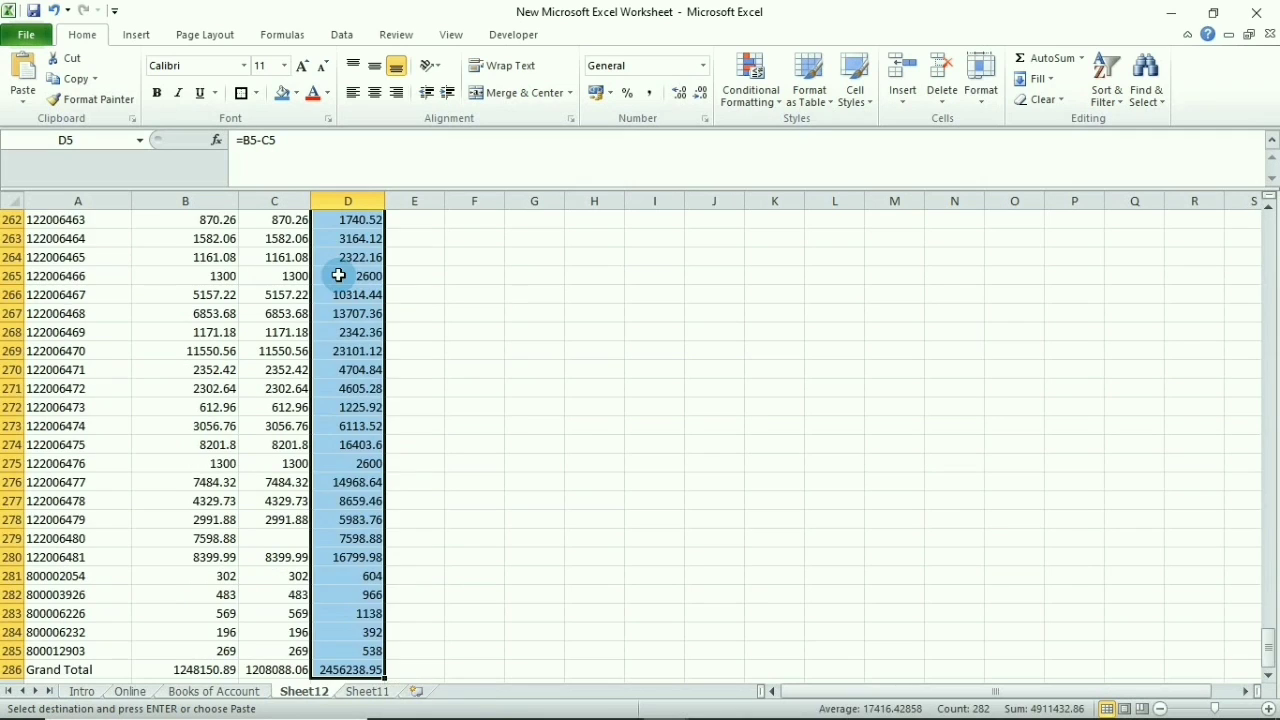
key("ctrl+v")
Select the whole table and add AutoFilter to its headers
key("Up")
key("ctrl+Left")
key("ctrl+shift+Right")
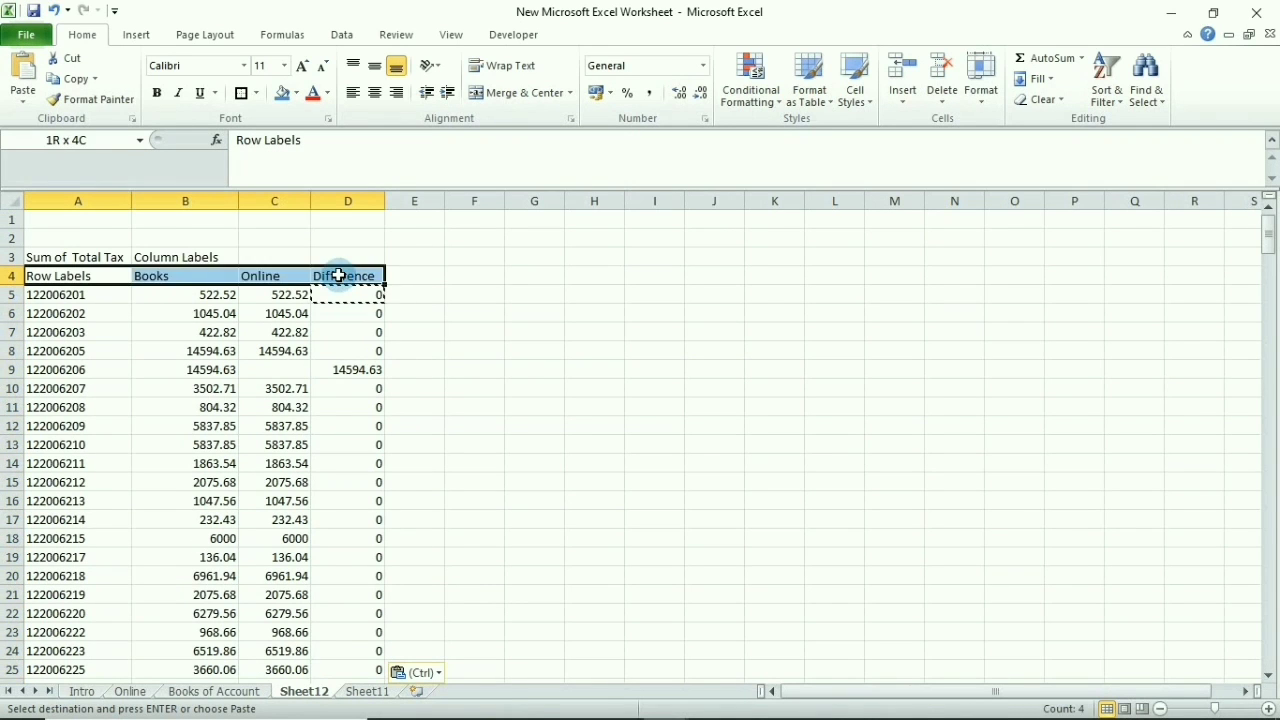
key("ctrl+shift+Down")
key("Escape")
key("ctrl+BackSpace")
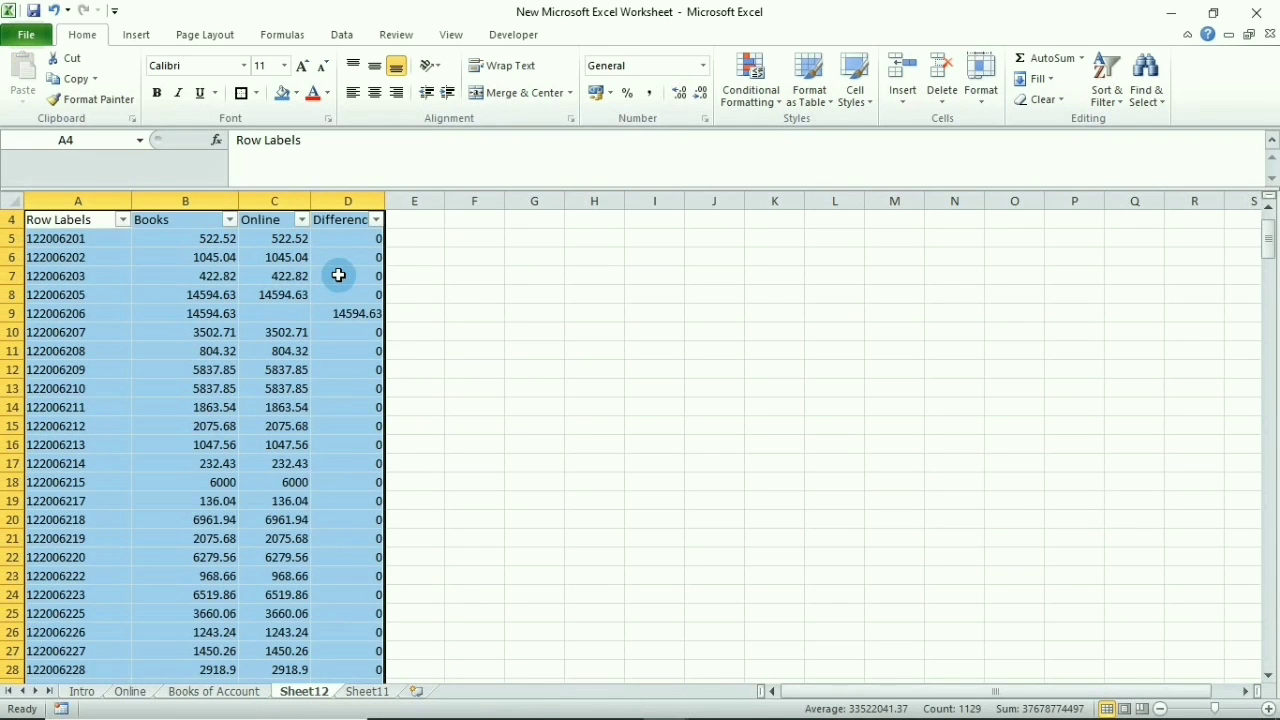
Filter the Difference column to exclude 0, keeping only mismatched invoices
key("Right")
key("Right")
key("Right")
key("alt+Down")
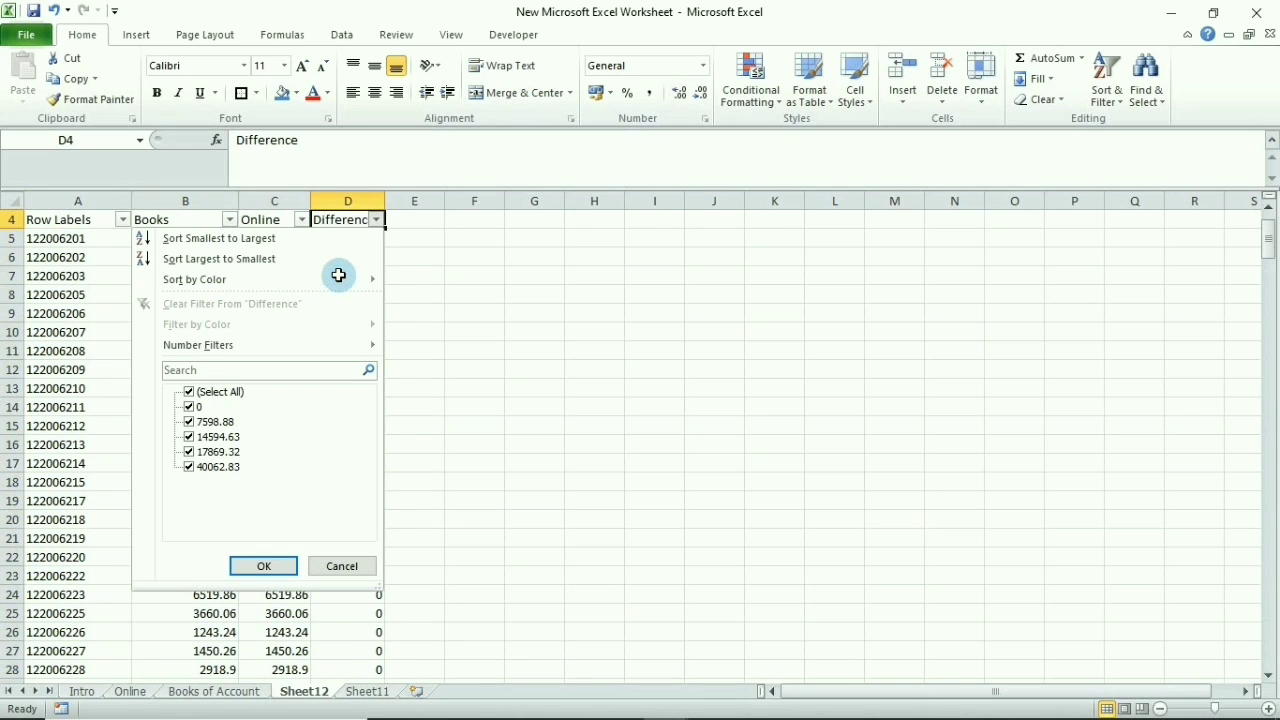
key("space")
key("Down")
key("Down")
key("space")
key("Down")
key("space")
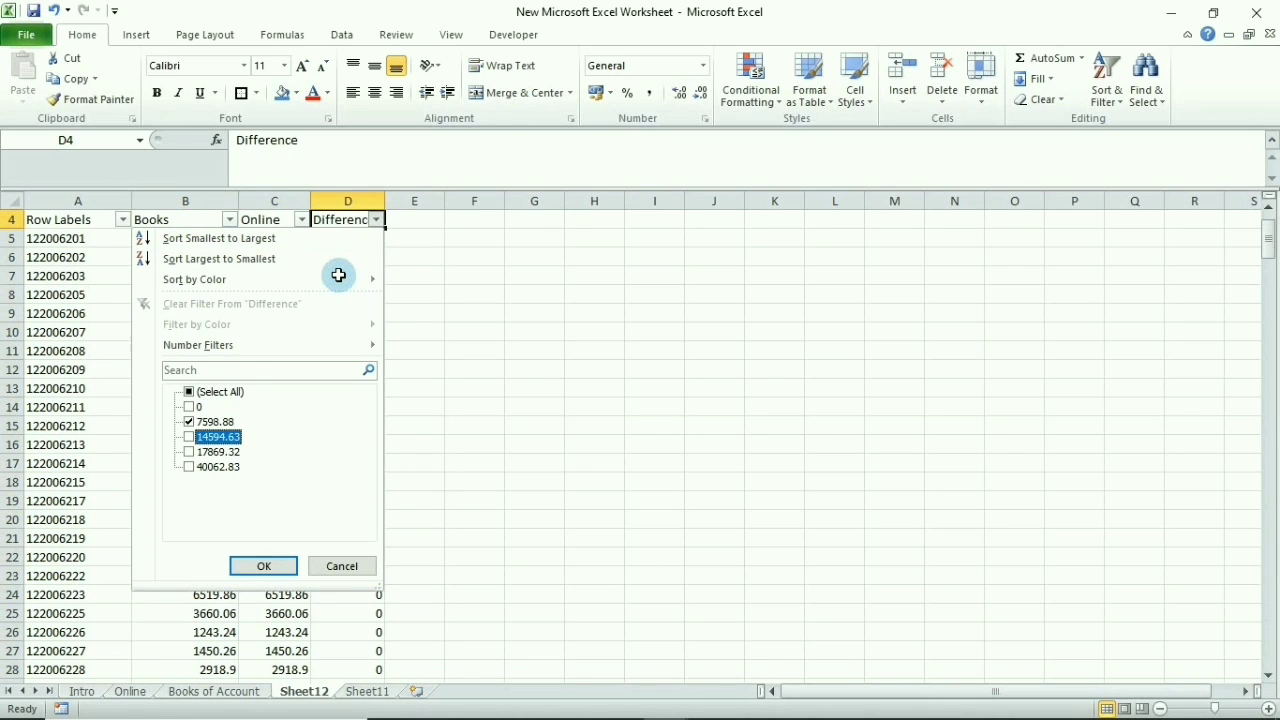
key("Down")
key("space")
key("Down")
key("Tab")
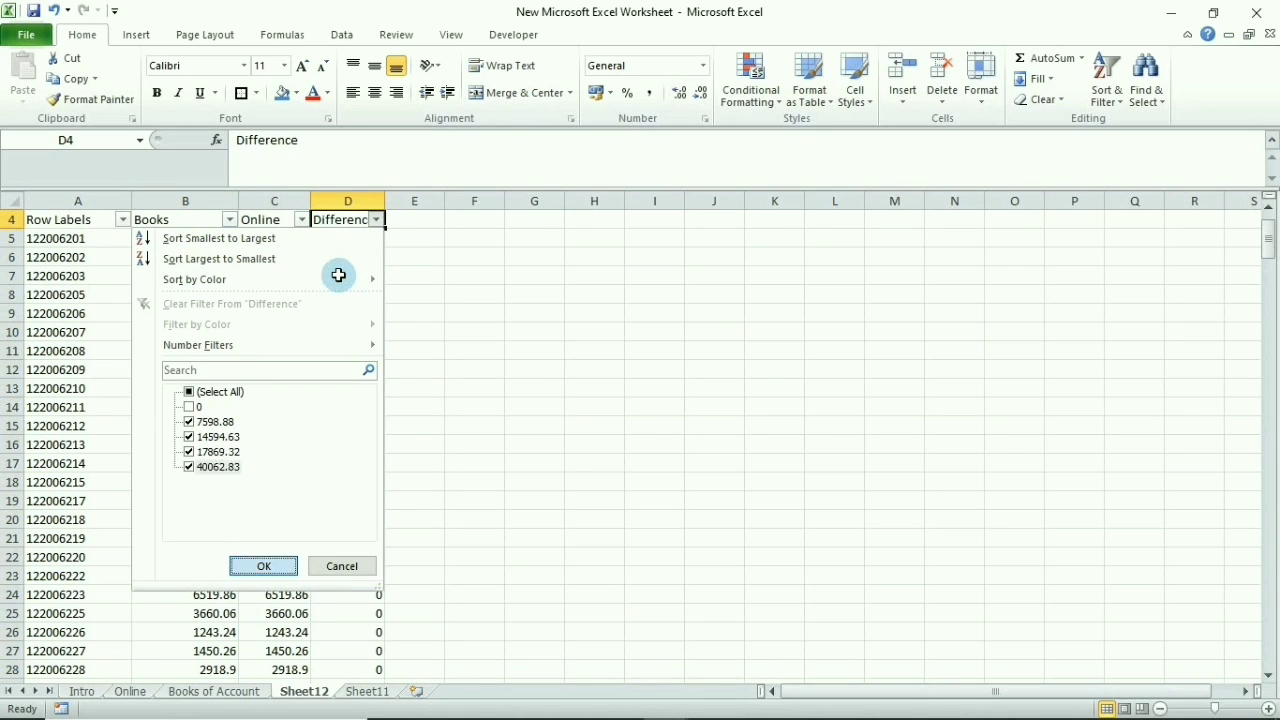
key("Return")
Copy invoice number 122006206 and go to the Online sheet
key("Down")
key("Left")
key("Left")
key("Up")
key("Up")
key("Up")
key("Left")
key("Down")
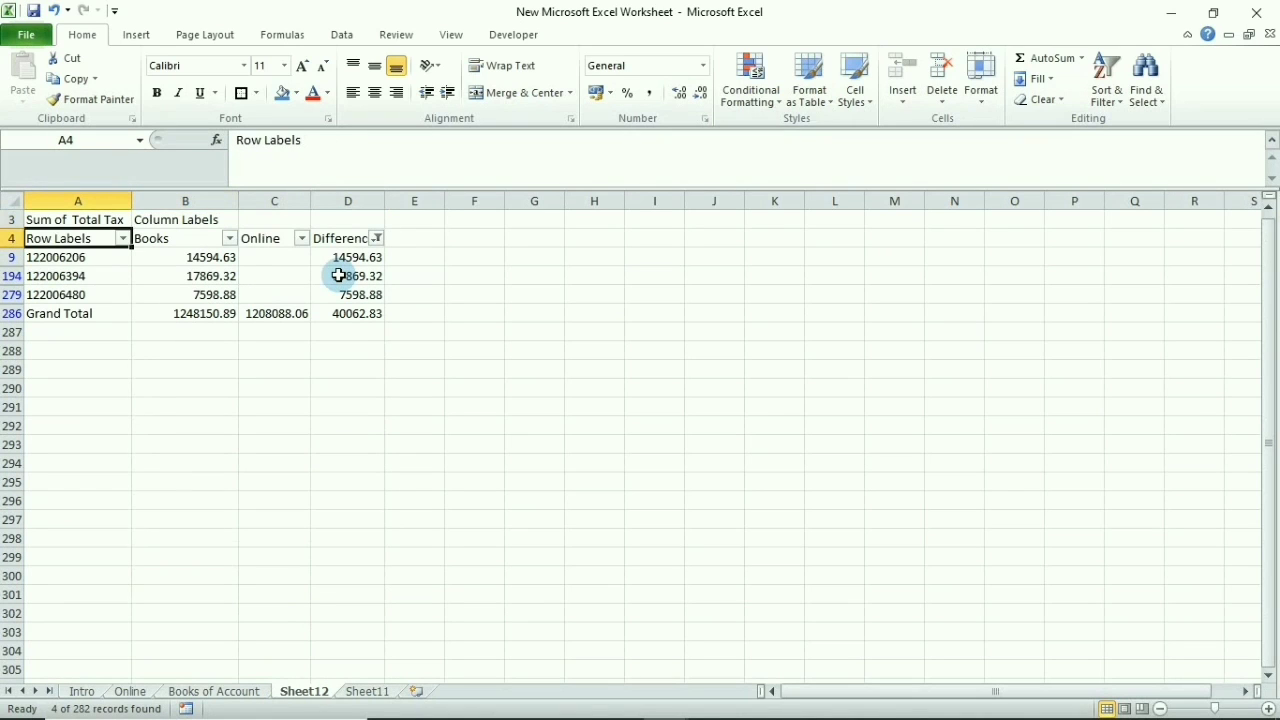
key("Down")
key("Up")
key("Down")
key("Down")
key("Down")
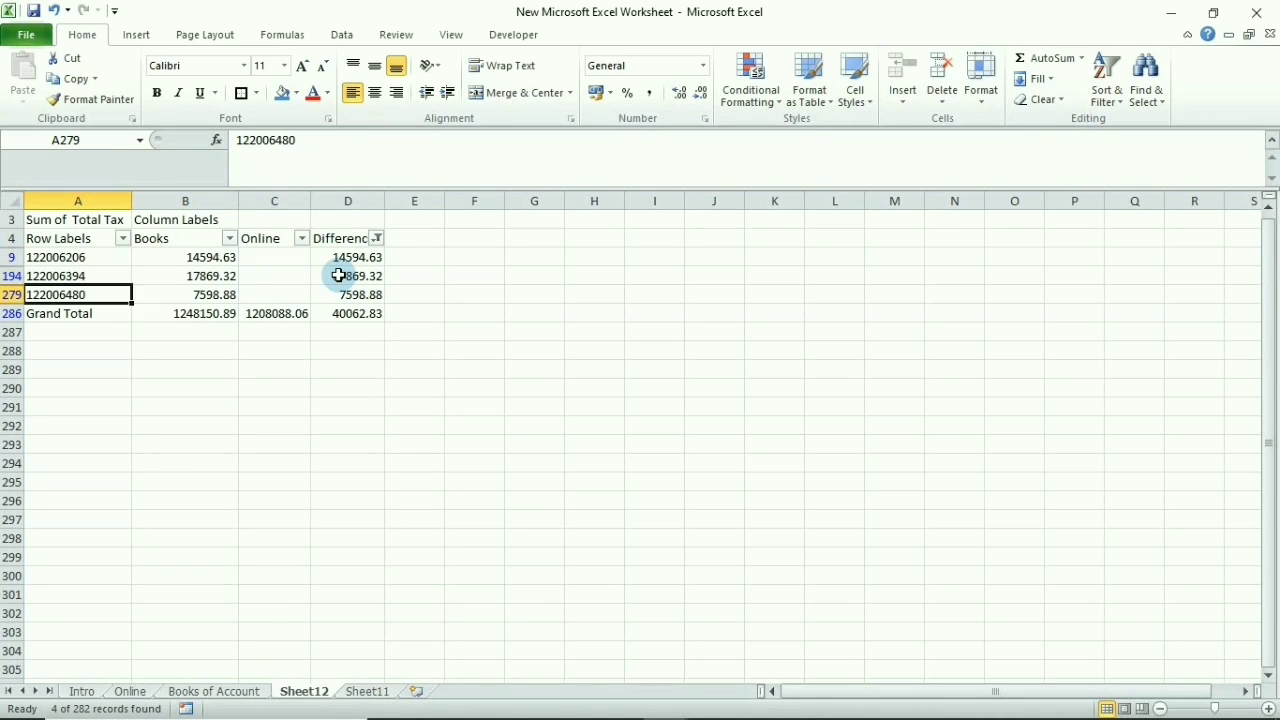
key("Up")
key("Up")
key("Down")
key("Up")
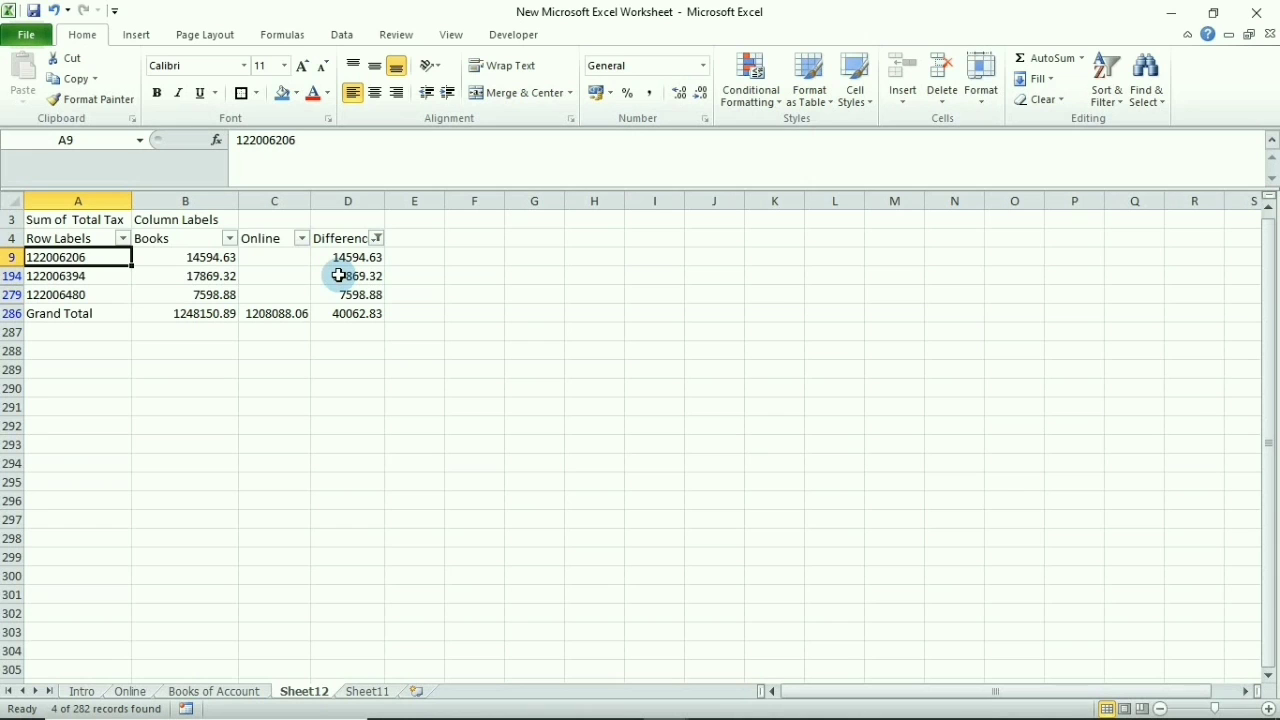
key("ctrl+c")
key("ctrl+Page_Up")
key("ctrl+Page_Up")
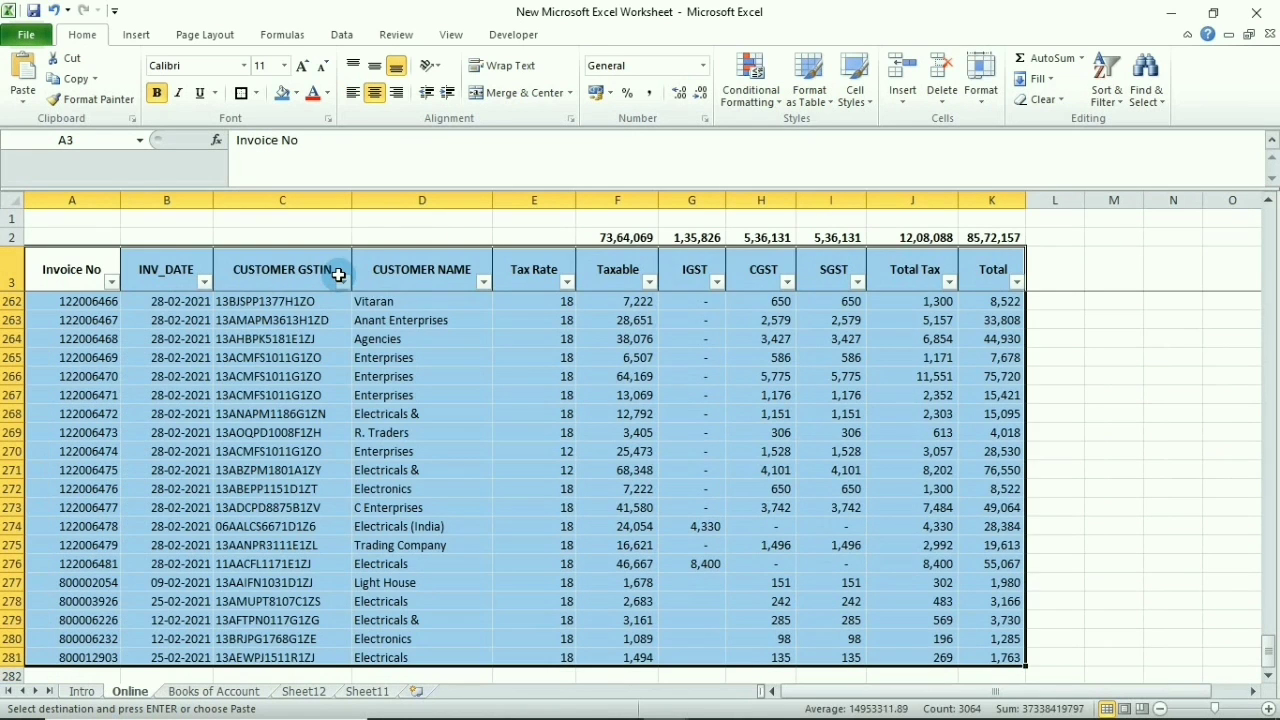
Search the Online Invoice No filter for 122006206 and close it without filtering
key("alt+Down")
key("ctrl+v")
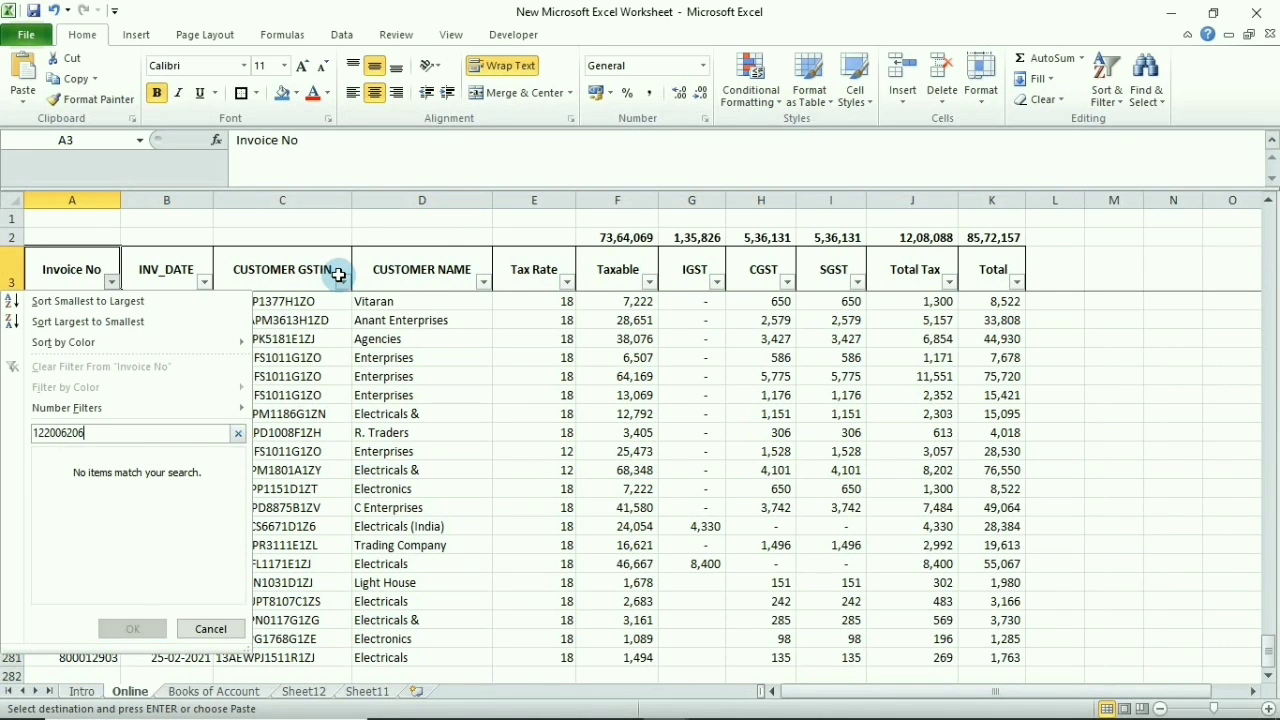
key("BackSpace")
key("Escape")
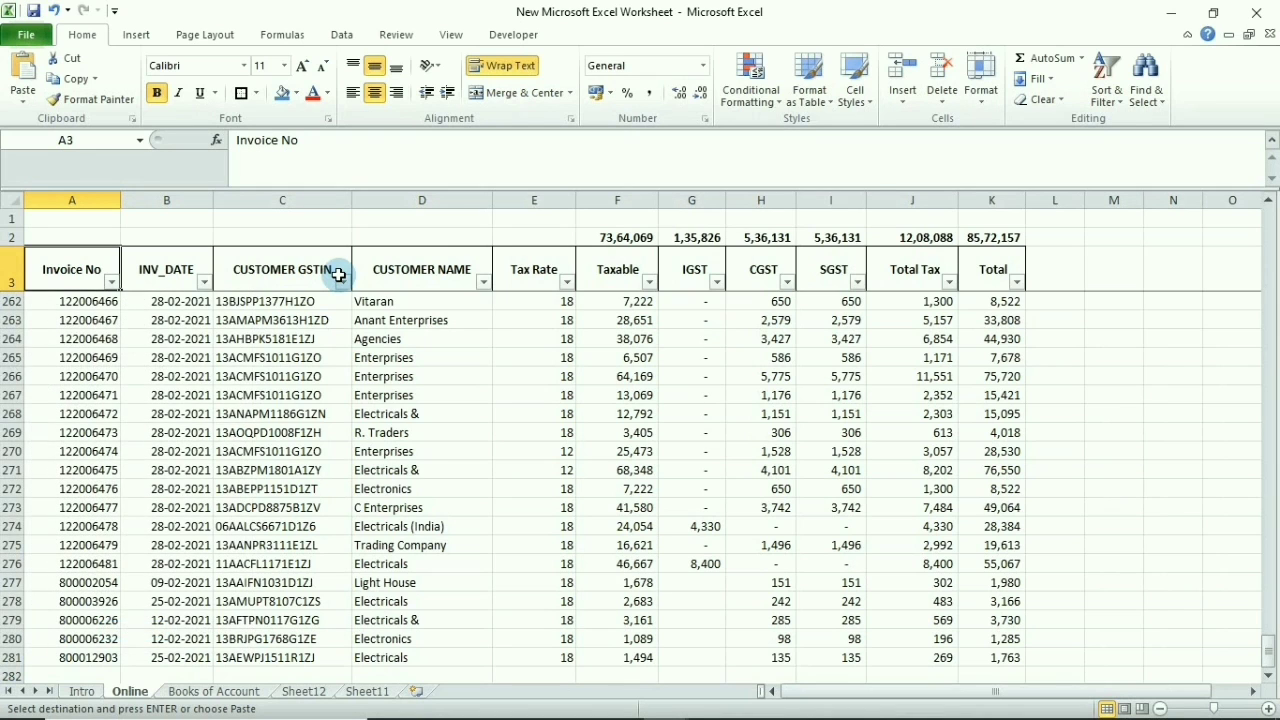
Filter Books of Account to invoice 122006206, then clear the filter
key("ctrl+Page_Down")
key("alt+Down")
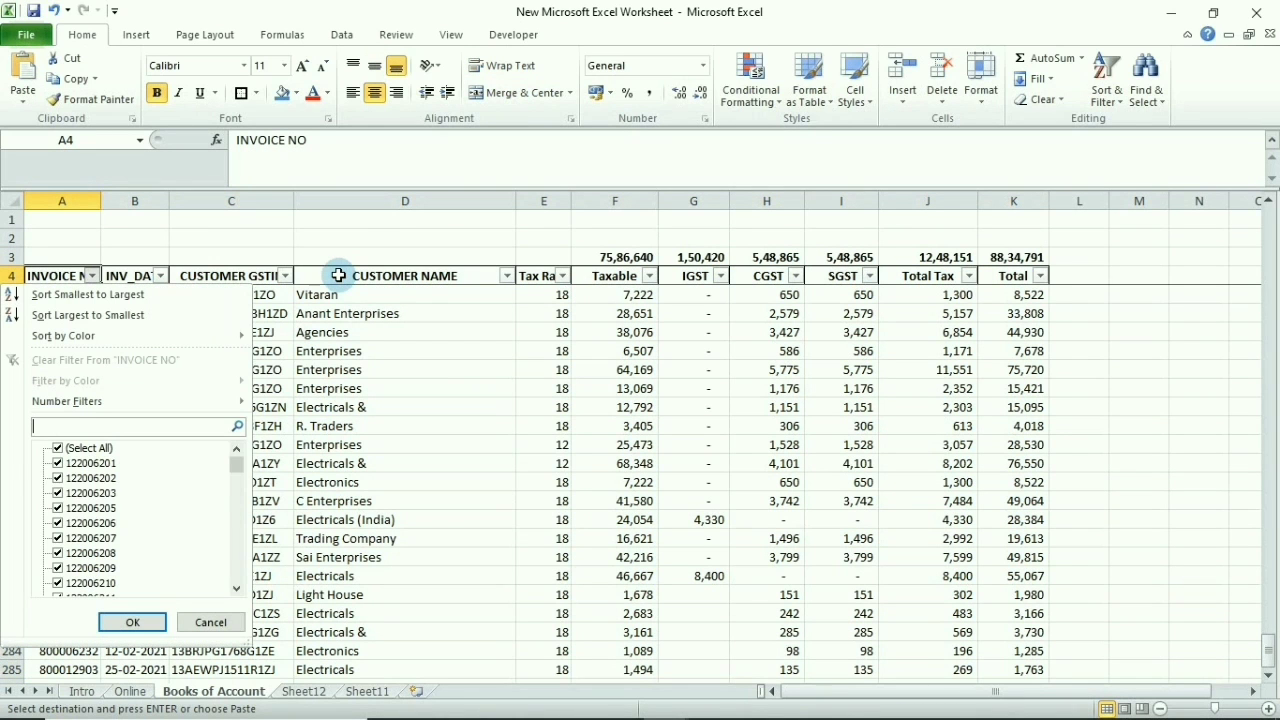
key("ctrl+v")
key("Return")
key("Down")
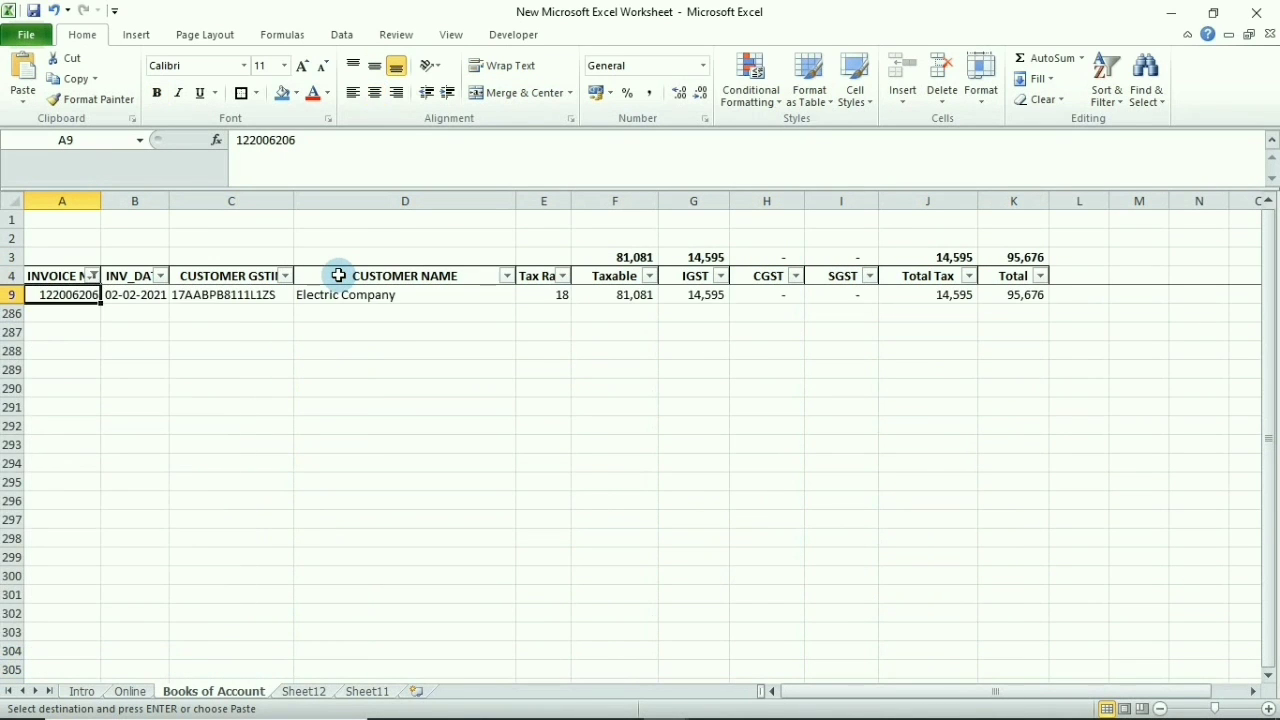
key("alt+a")
key("c")
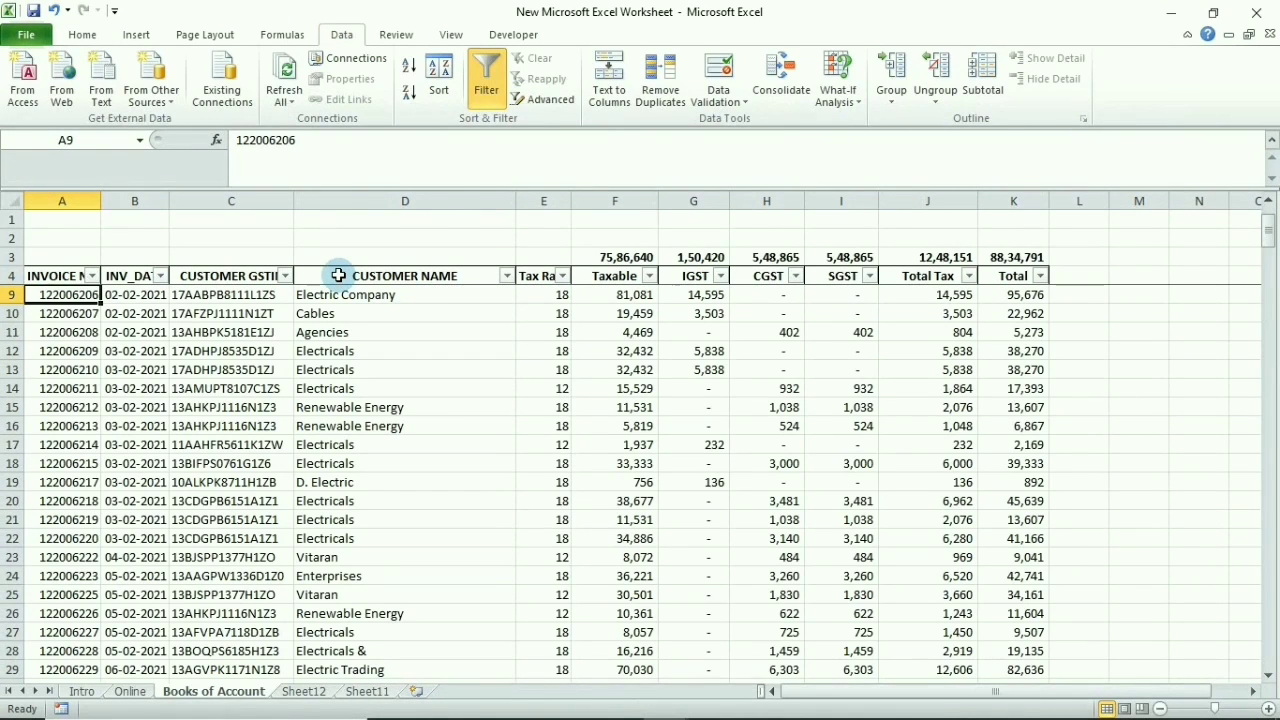
Check invoice 122006207's customer GSTIN, then return to the Intro sheet
key("ctrl+Up")
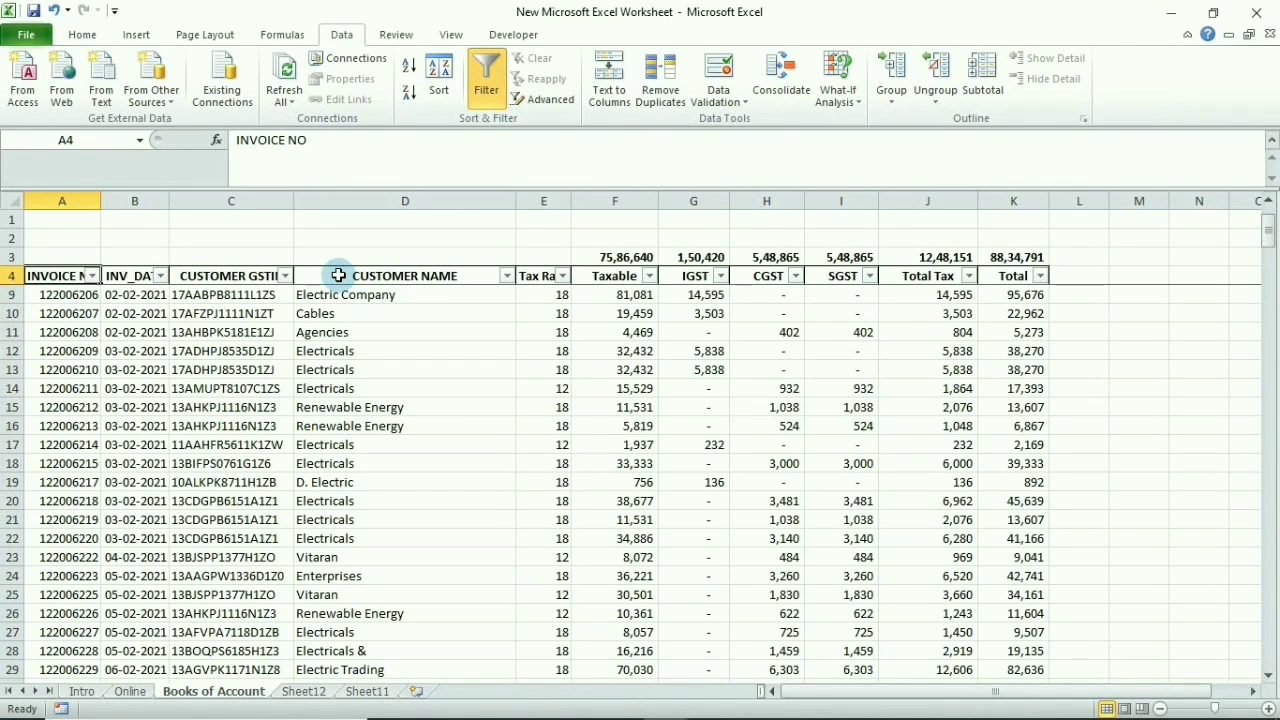
key("Right")
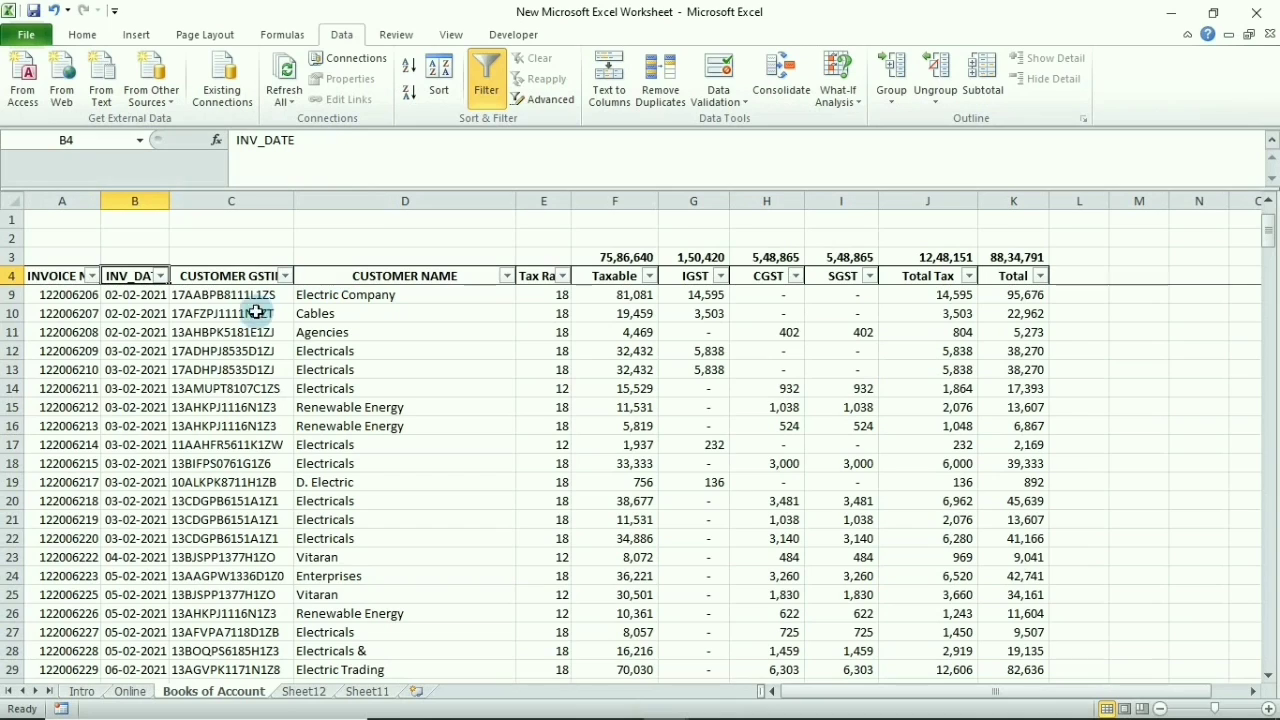
left_click(255, 313)
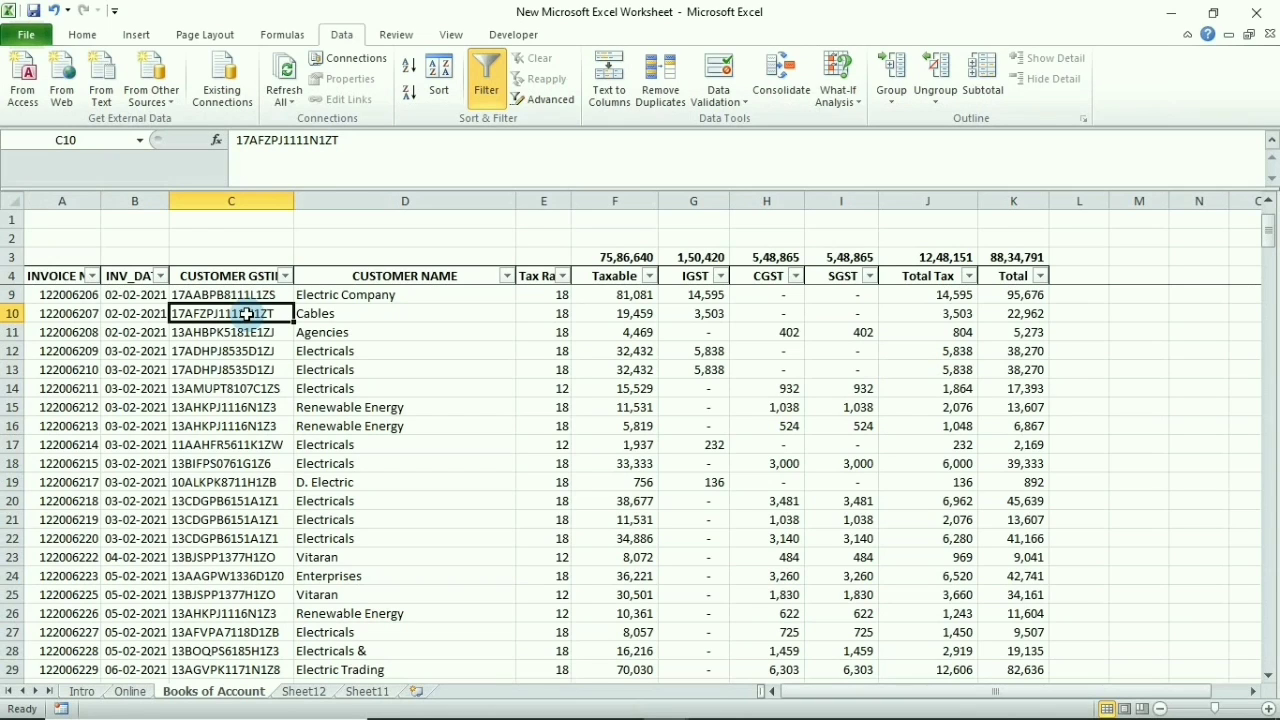
key("ctrl+Home")
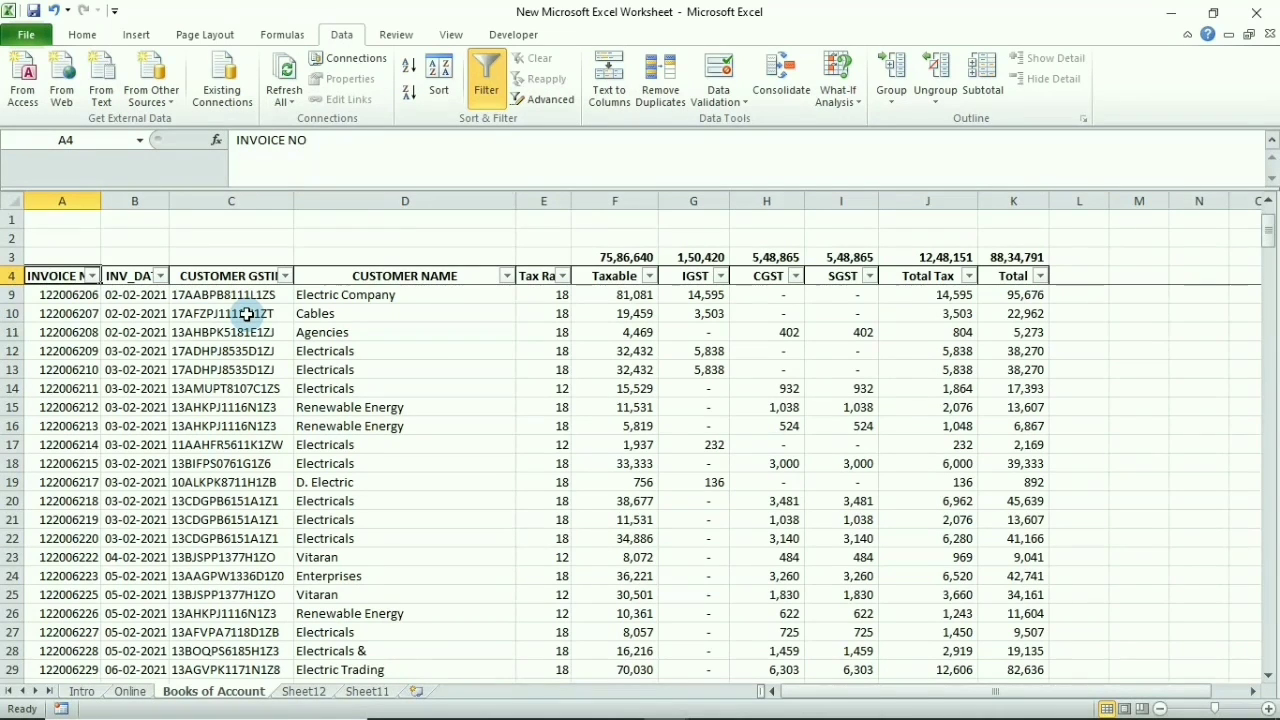
key("ctrl+Page_Up")
key("ctrl+Page_Up")
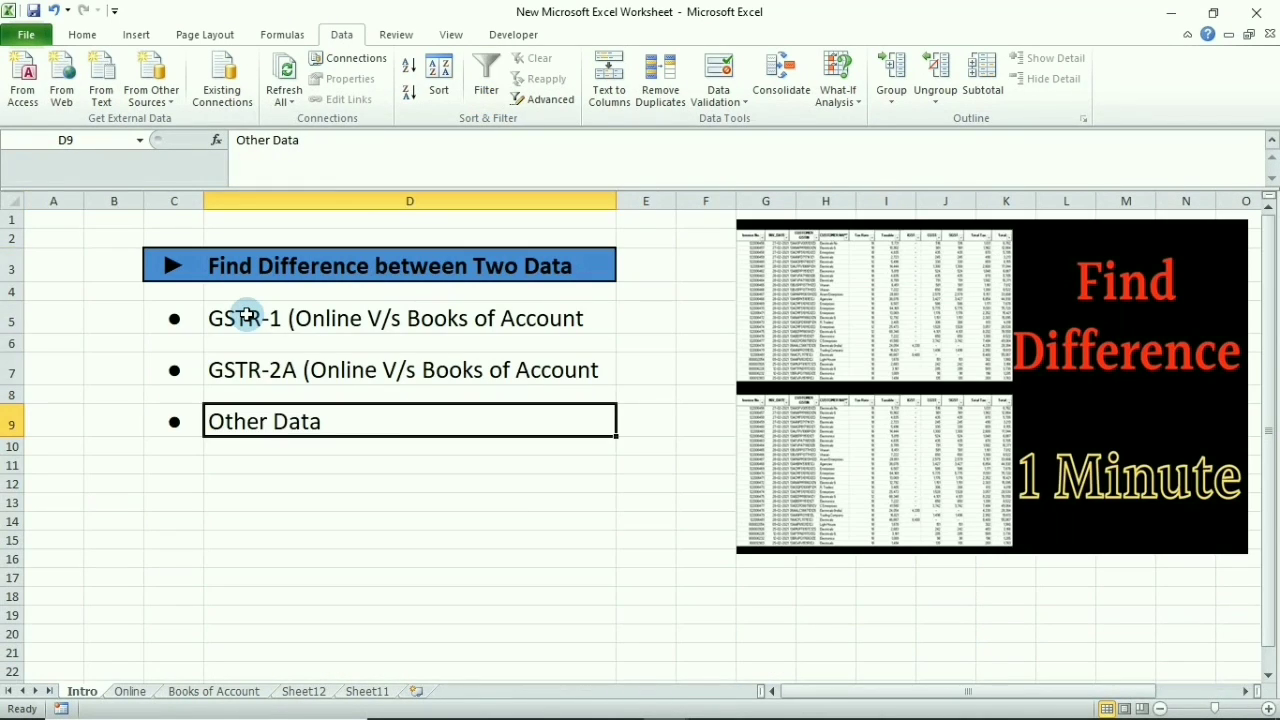